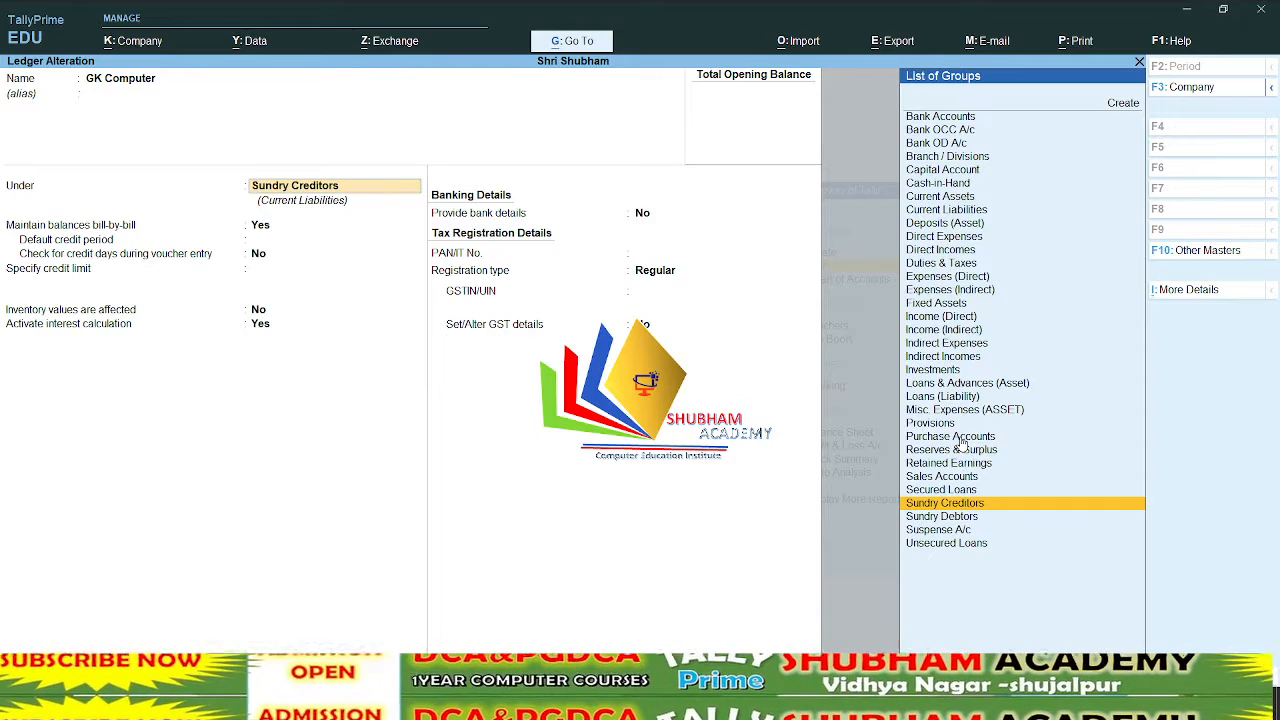
- Keep the GK Computer ledger under Sundry Creditors with bill-by-bill balances, and open its interest parameters
key("Return")
key("Return")
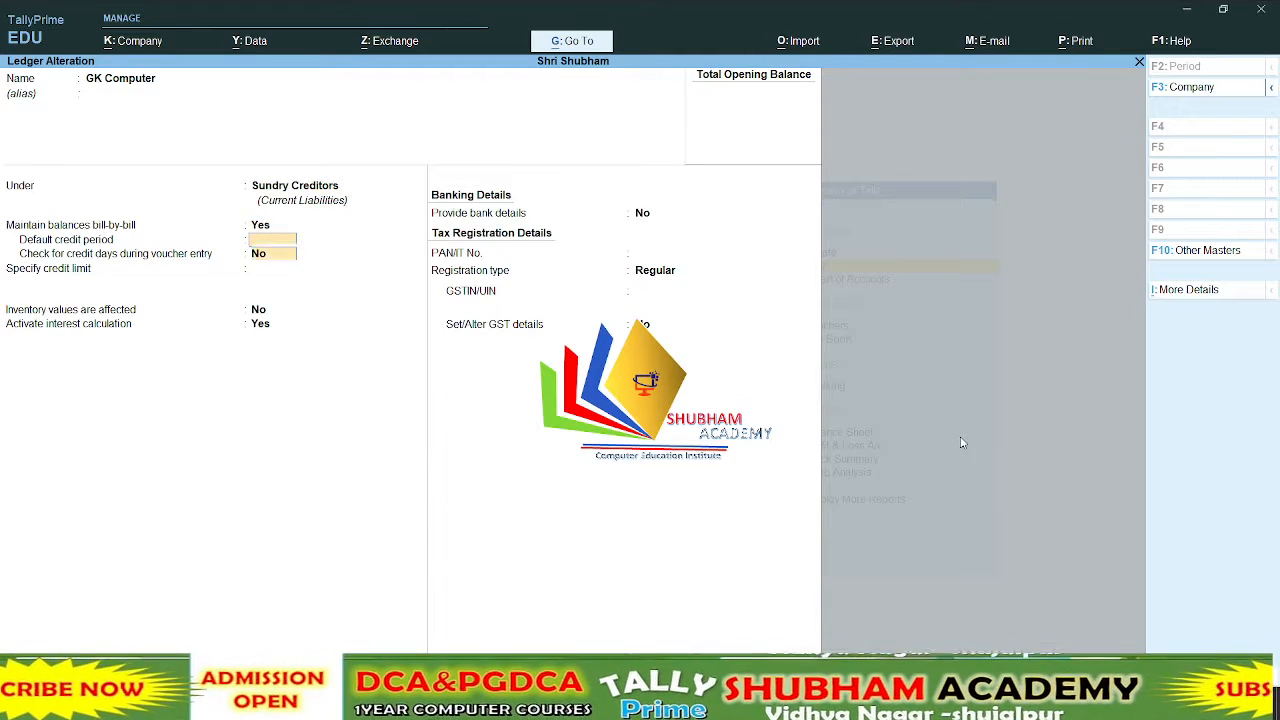
key("Return")
key("Return")
key("Return")
key("Return")
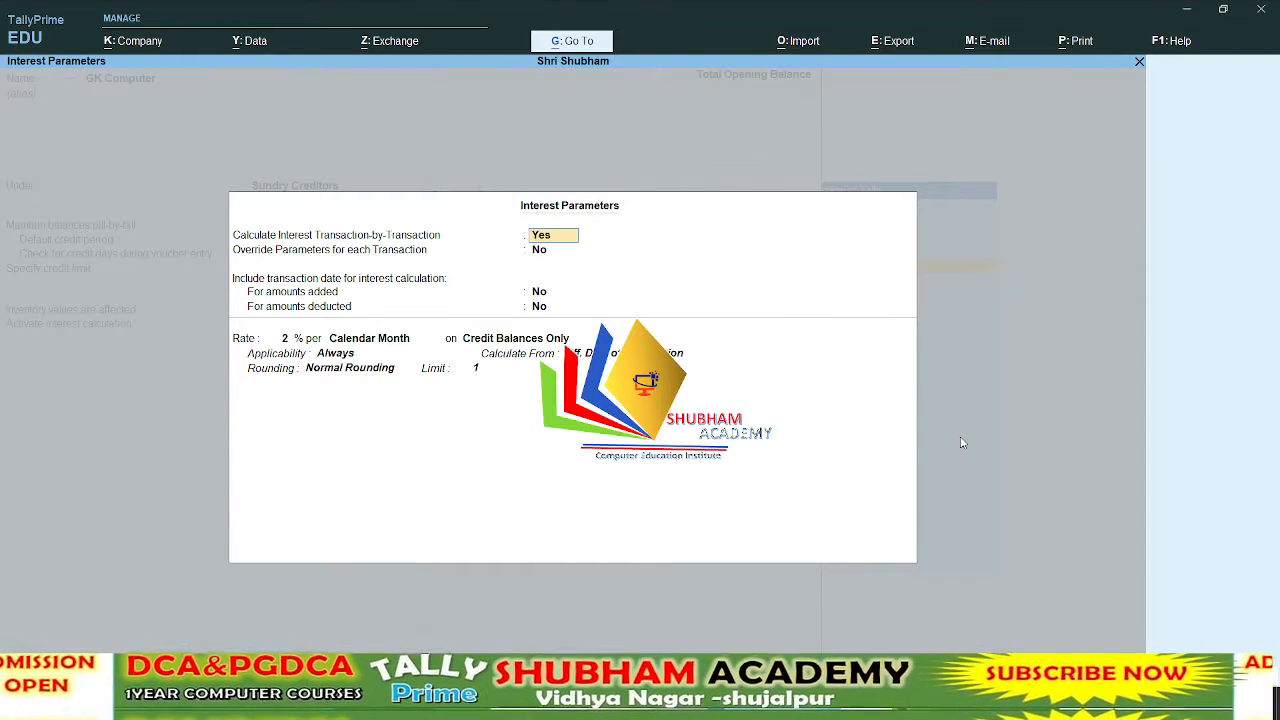
- Keep transaction-by-transaction interest at Yes, with parameter override and transaction date inclusion for added and deducted amounts at No
key("Return")
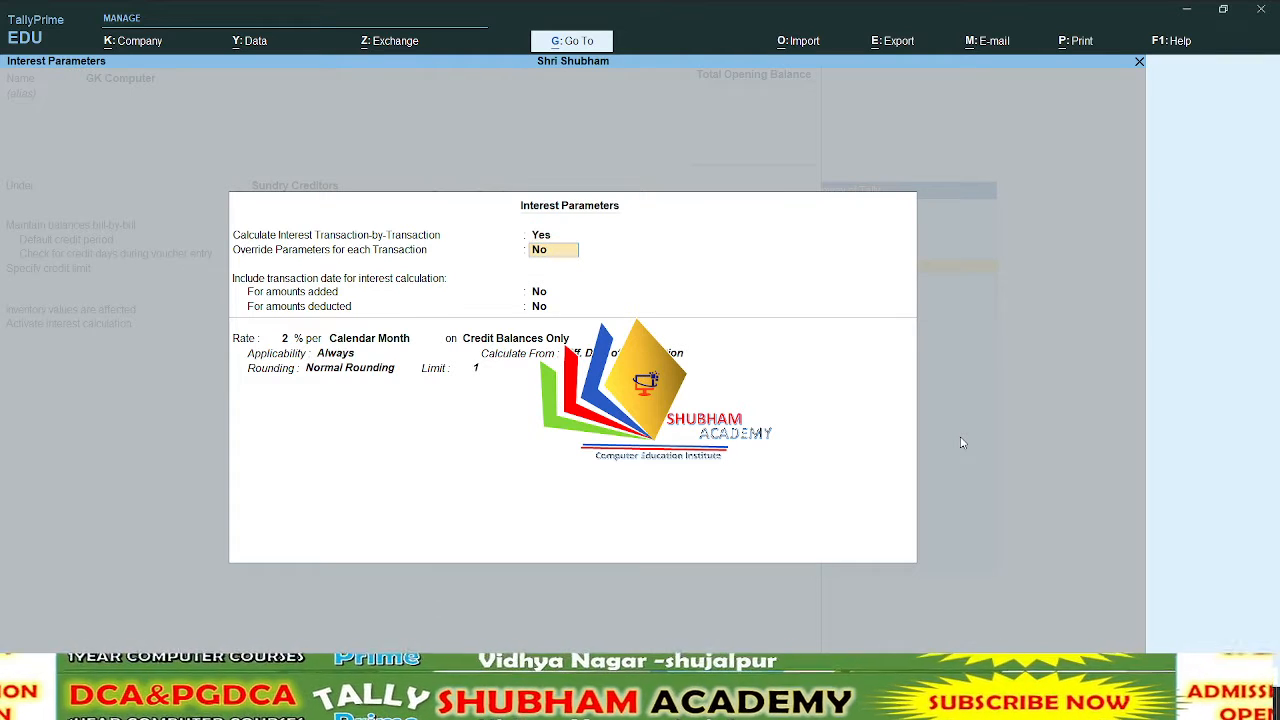
key("Return")
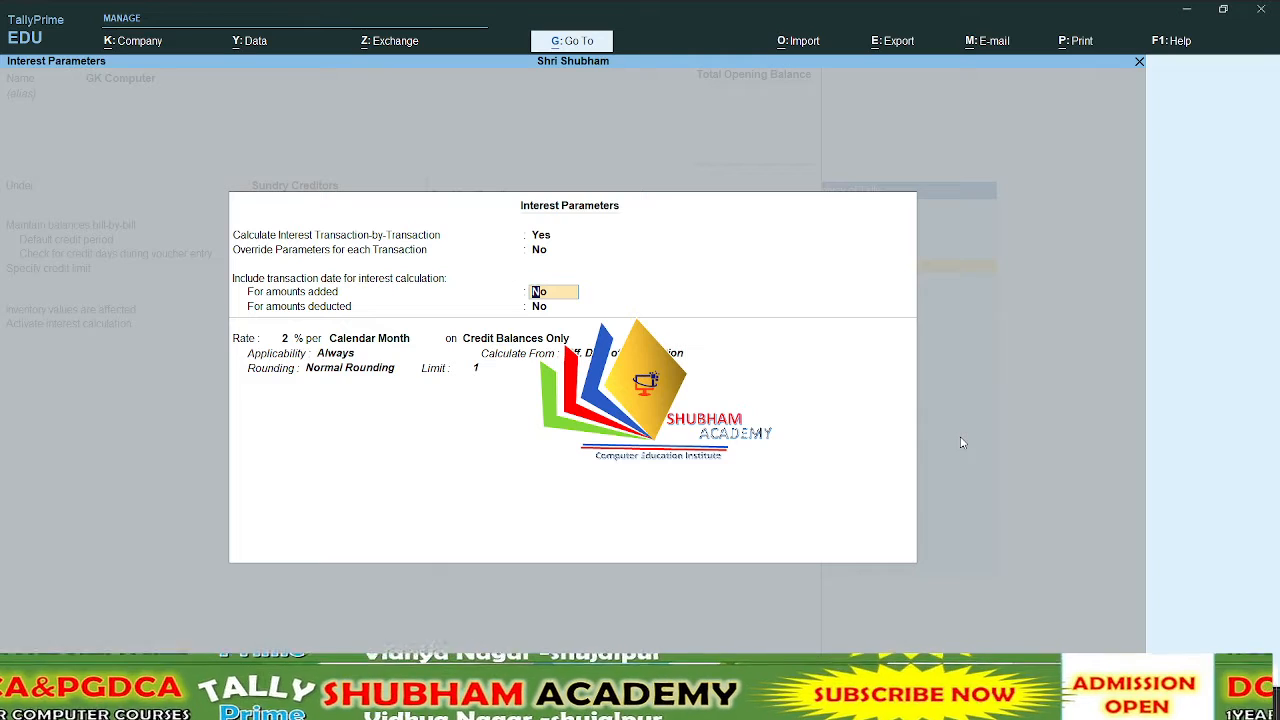
key("Up")
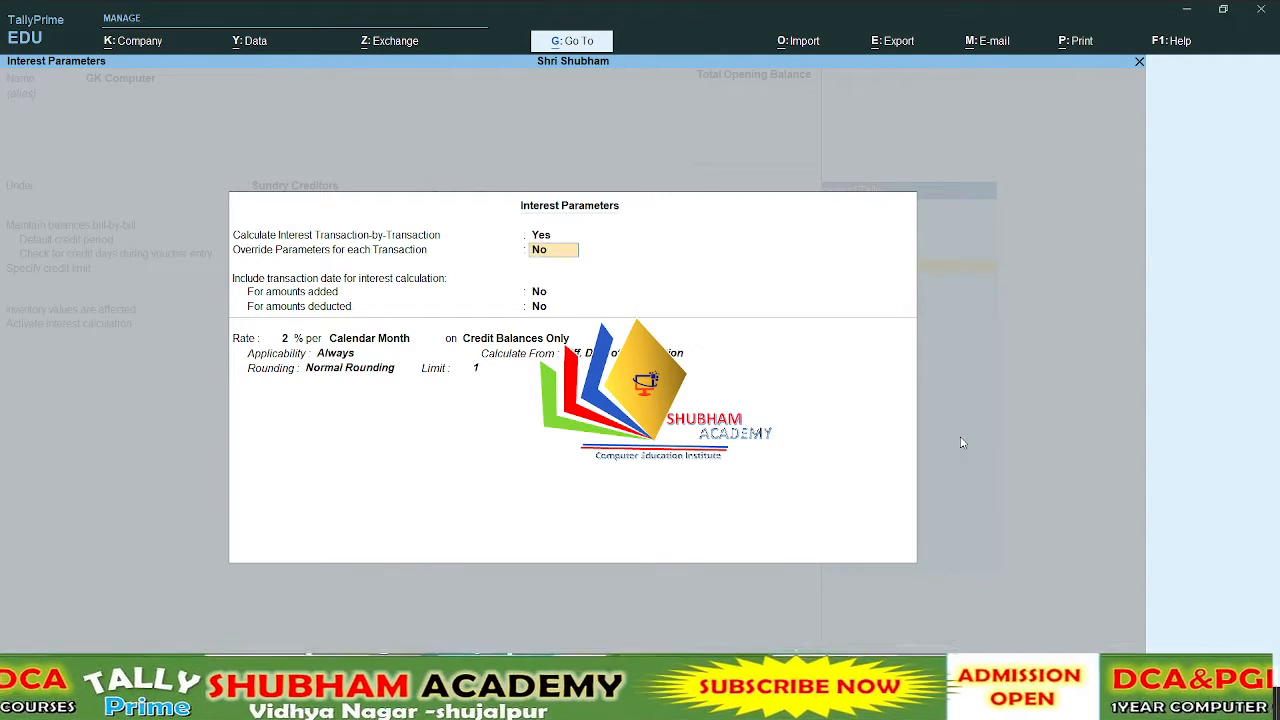
key("Return")
key("Return")
key("Return")
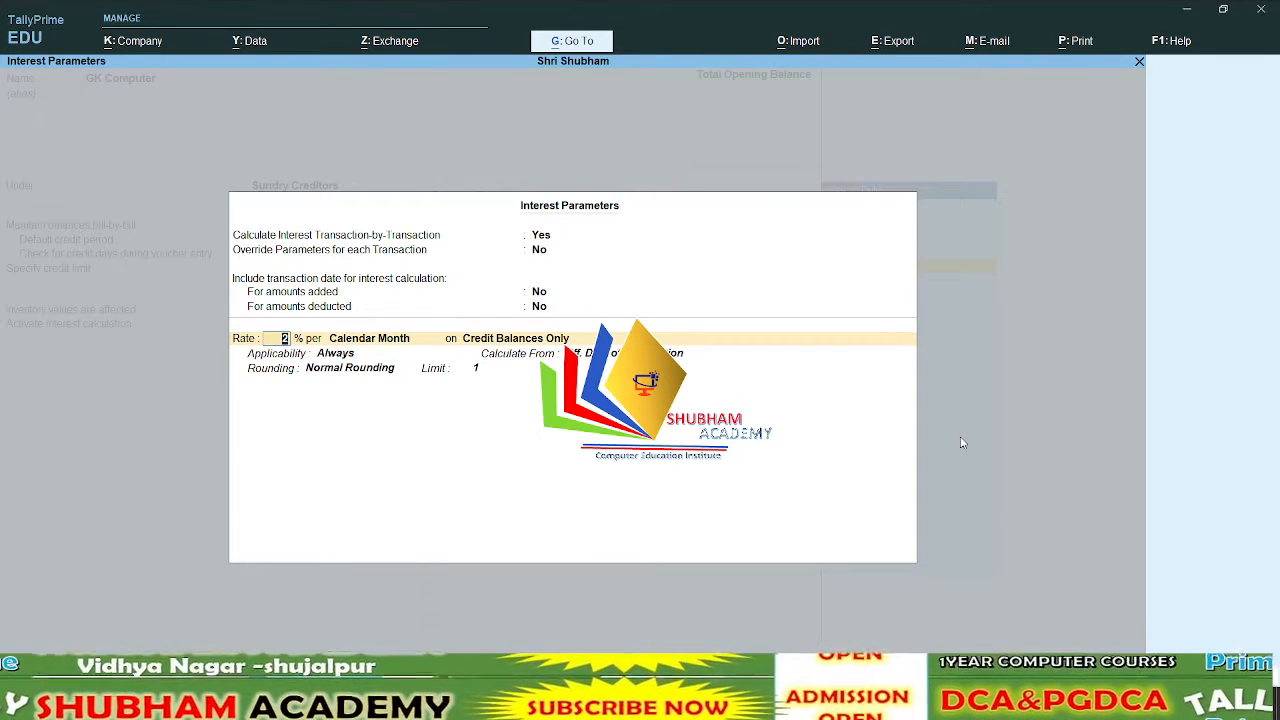
- Accept 2% interest per Calendar Month on Credit Balances Only, applicable Always from Eff. Date of Transaction, with Normal Rounding and limit 1
key("Return")
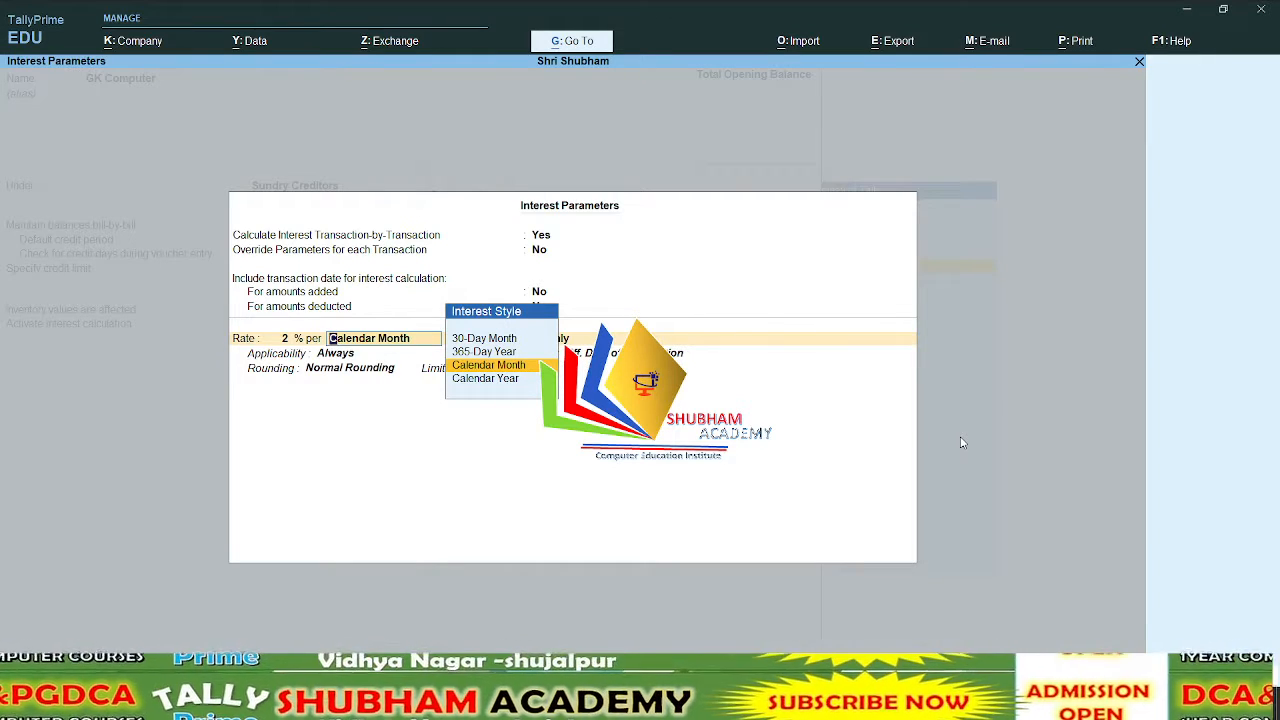
key("Return")
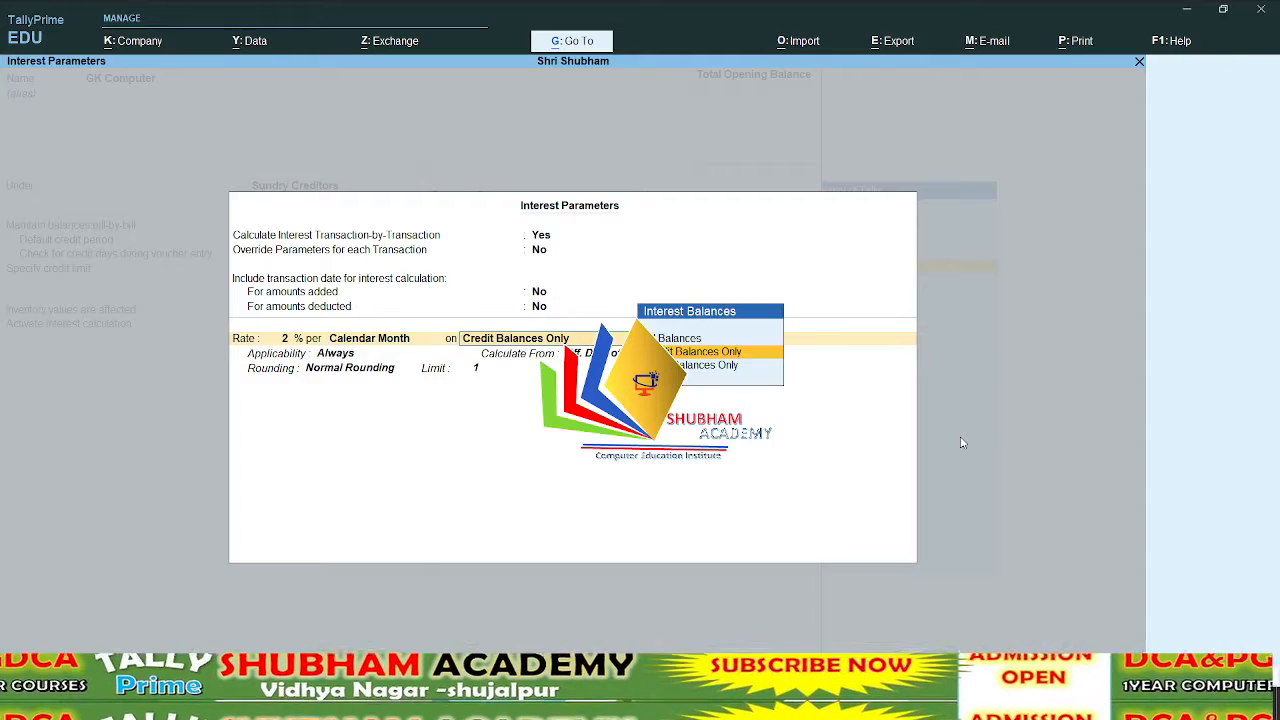
key("Return")
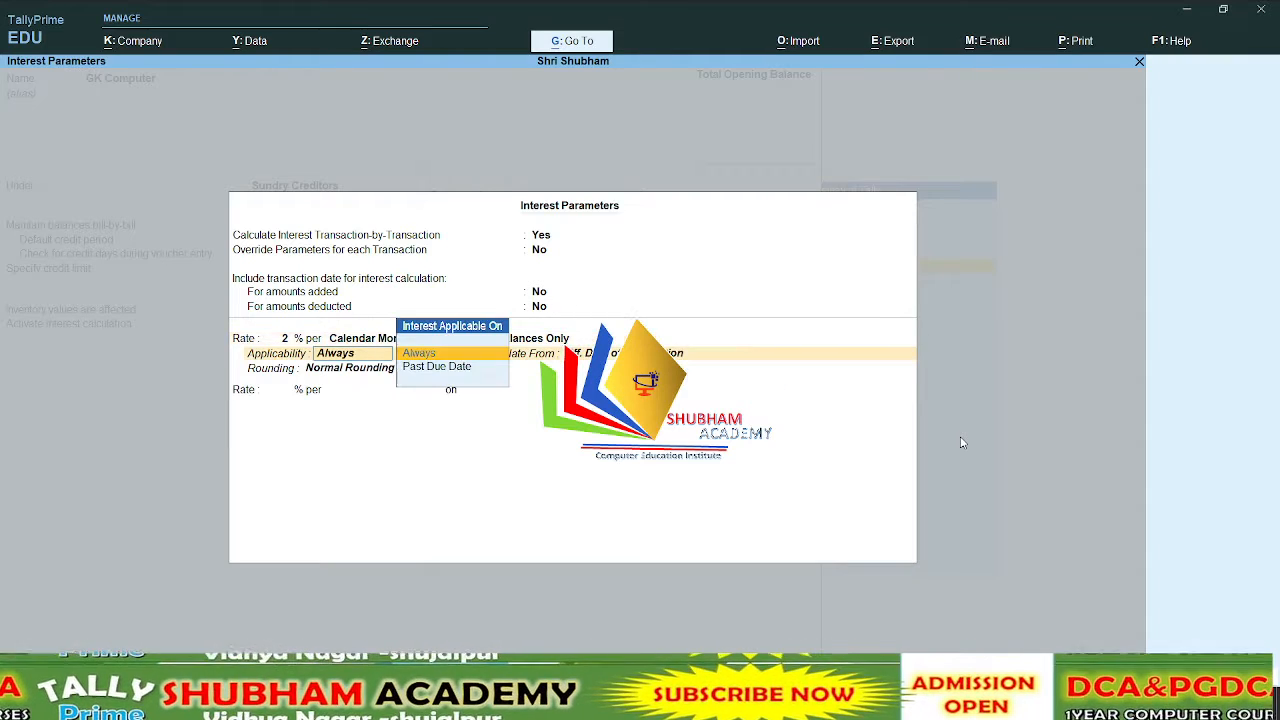
key("Return")
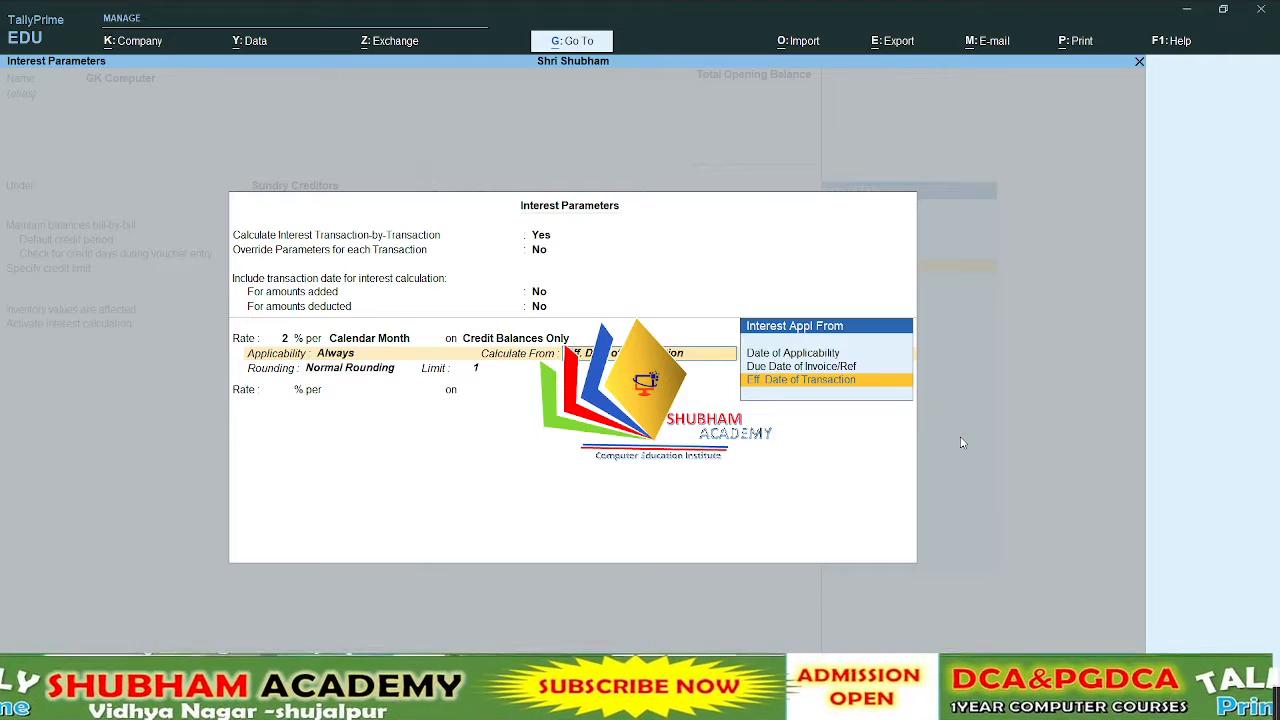
key("Return")
key("Return")
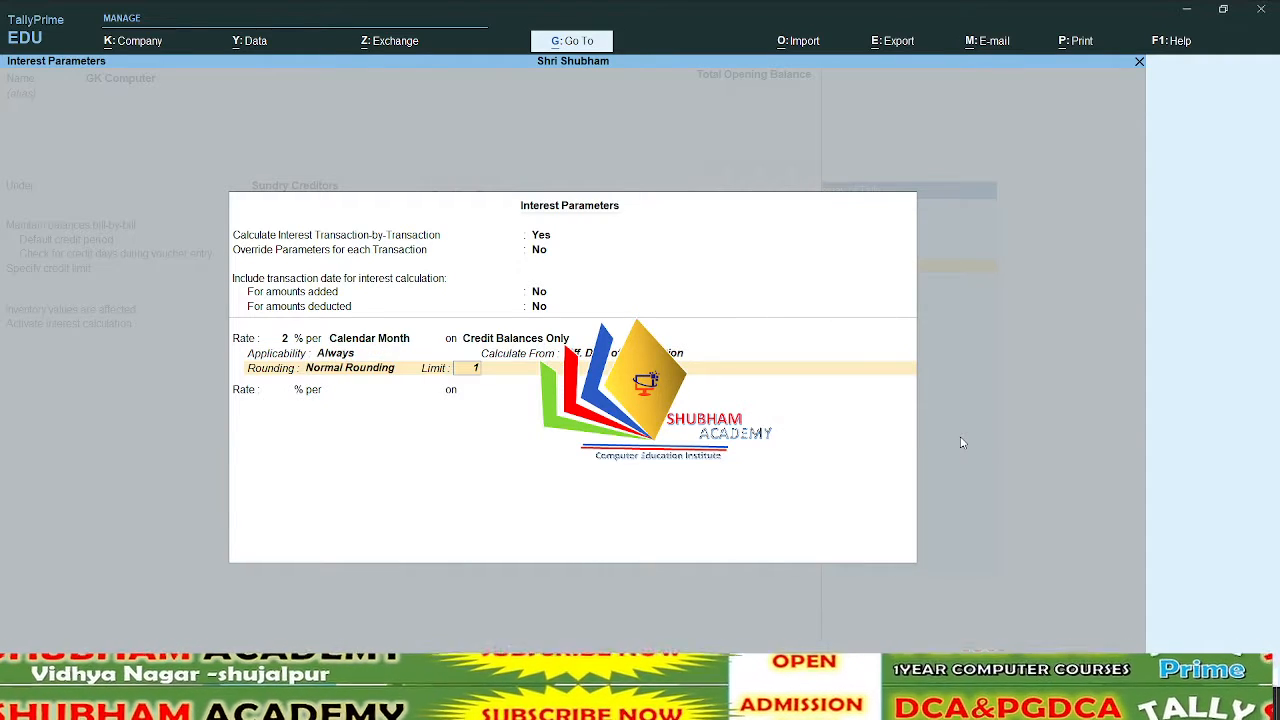
key("Return")
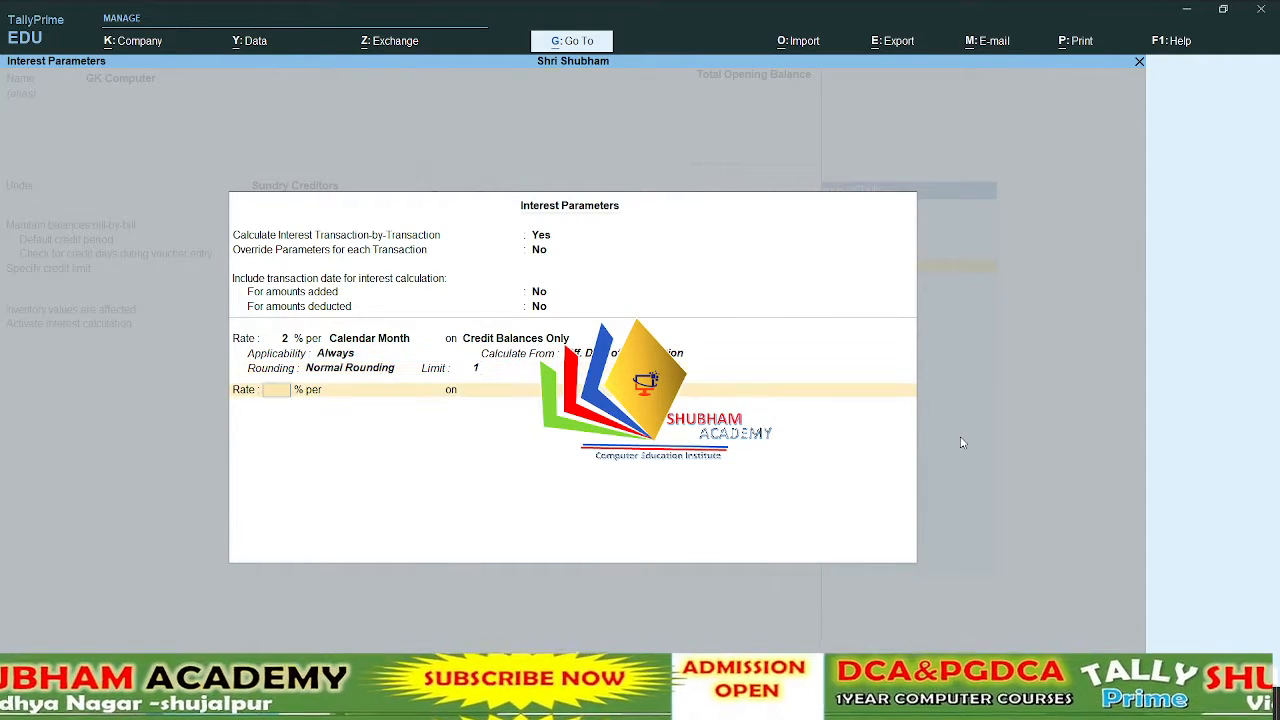
key("Return")
key("Return")
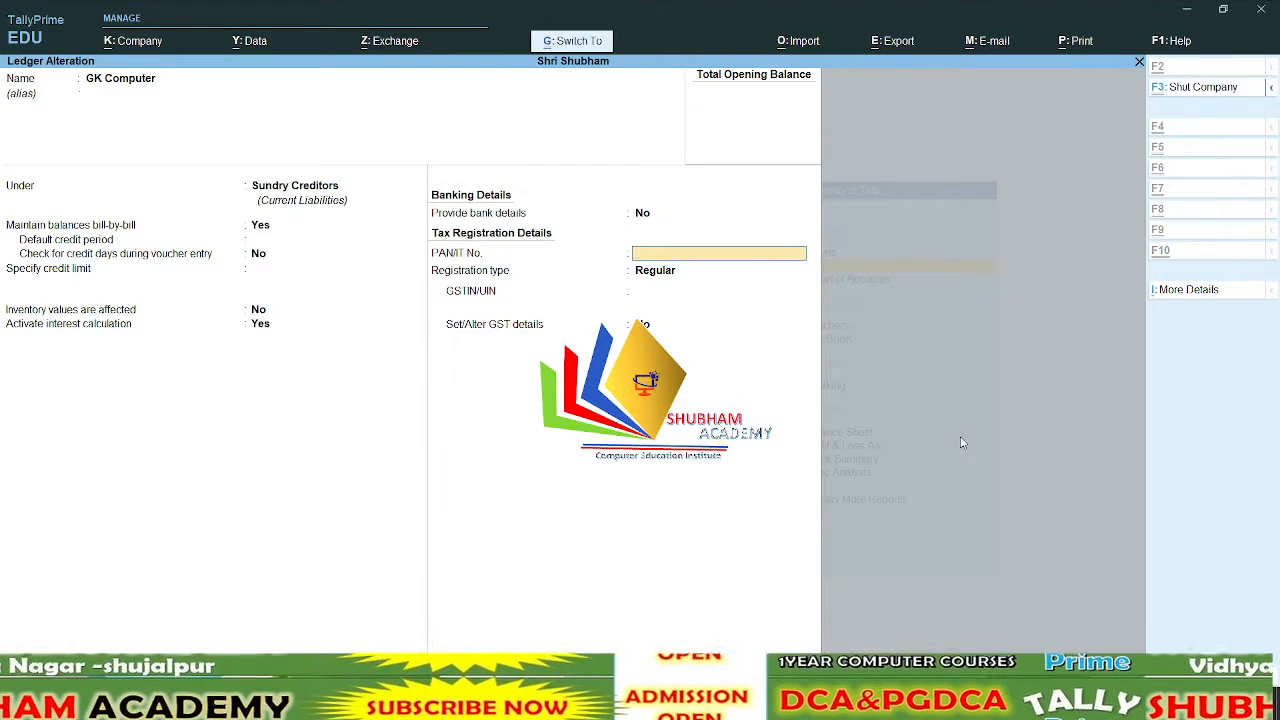
- Save the GK Computer ledger and return to the Gateway of Tally
key("ctrl+a")
key("Escape")
key("Escape")
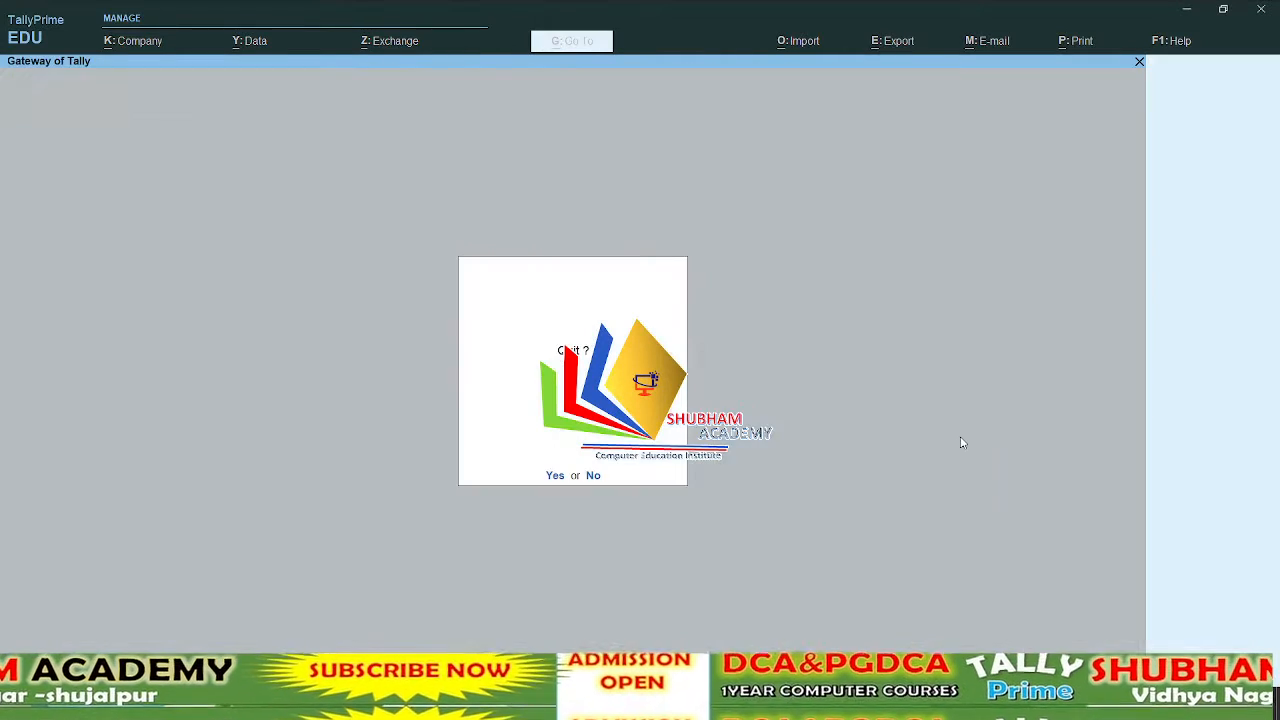
key("Escape")
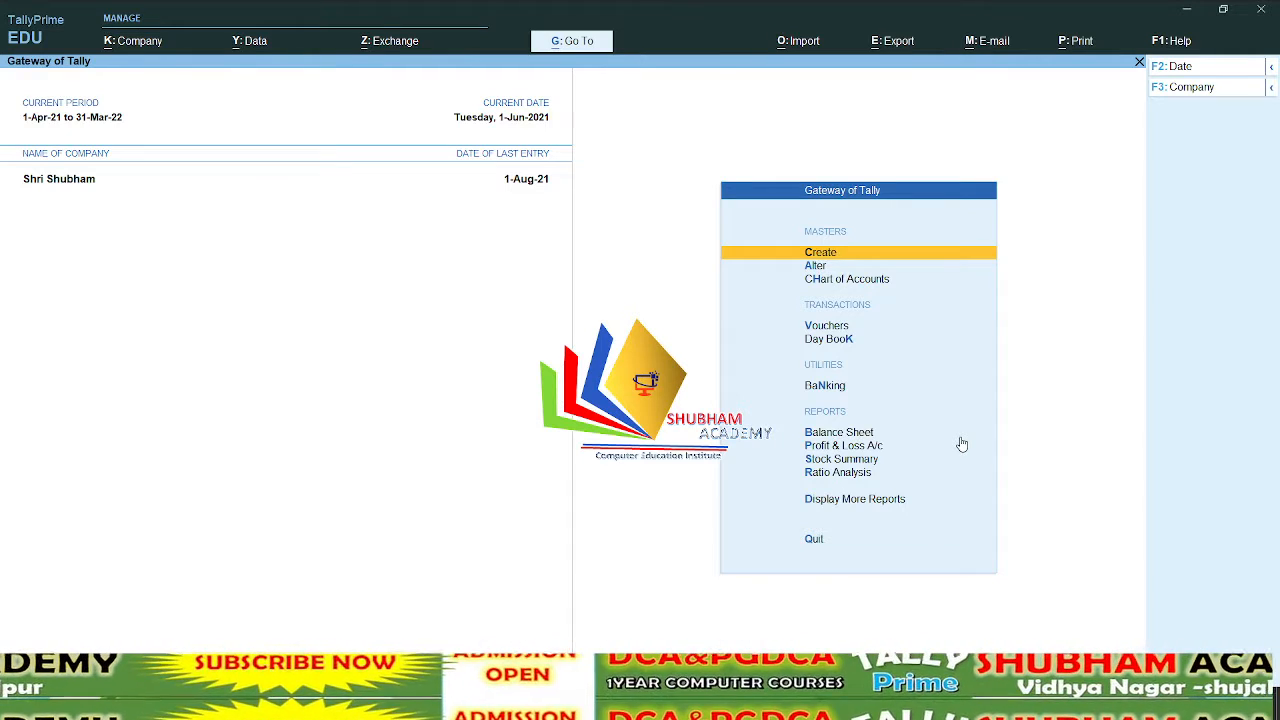
- Start a purchase voucher dated 1-Apr-21 with GK Computer as party and Purchase GST as purchase ledger
key("v")
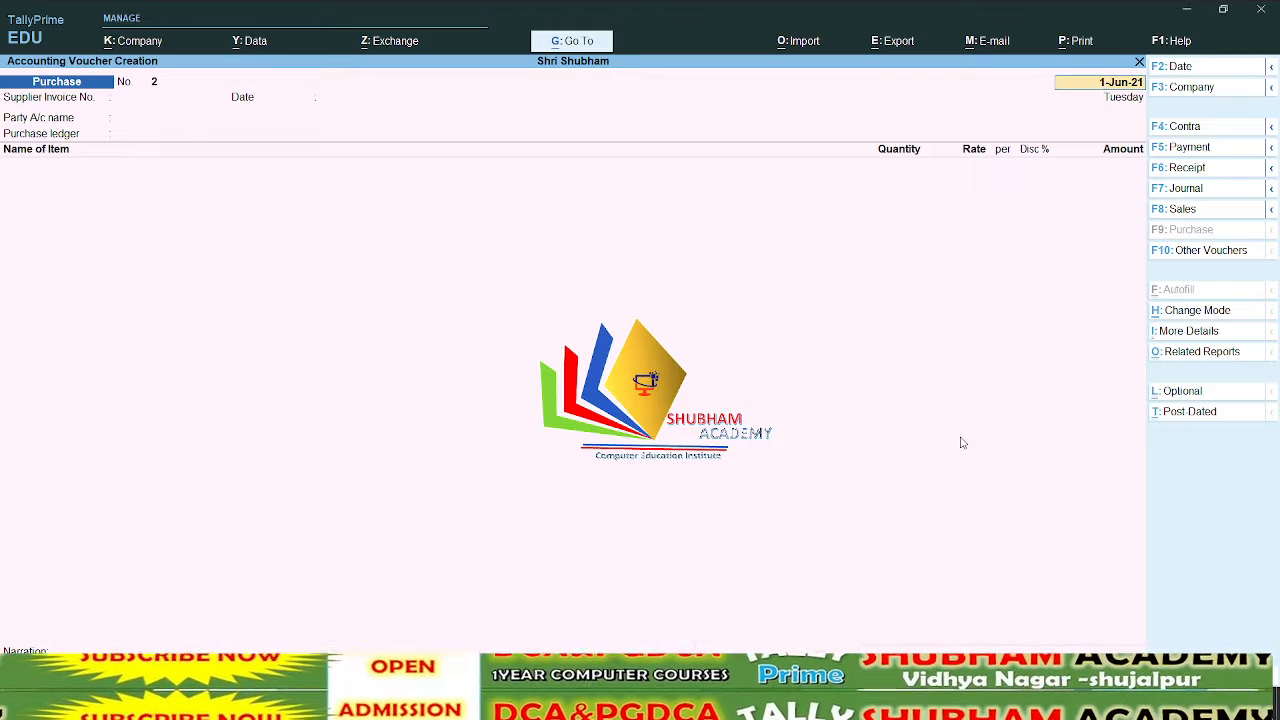
key("F2")
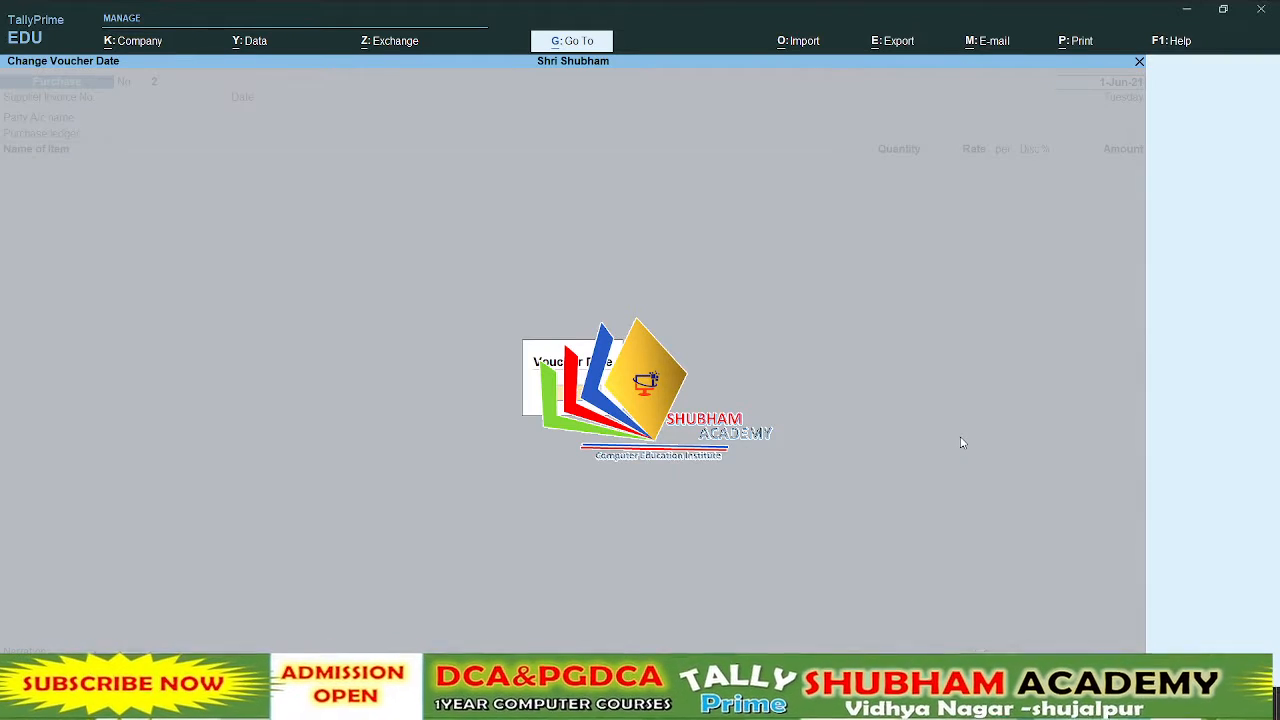
key("Return")
key("Return")
key("Return")
key("Down")
key("Down")
key("Return")
key("Return")
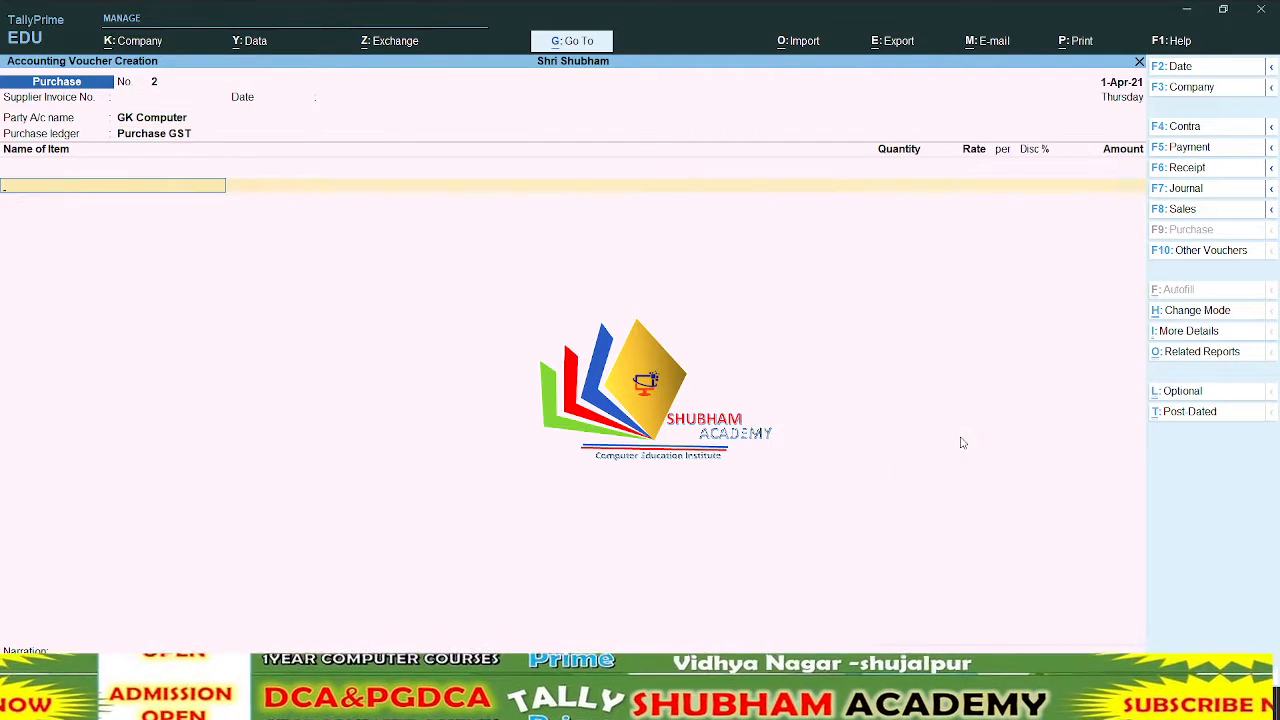
- Leave the item line empty and change the purchase voucher's mode to Accounting Invoice
type("V")
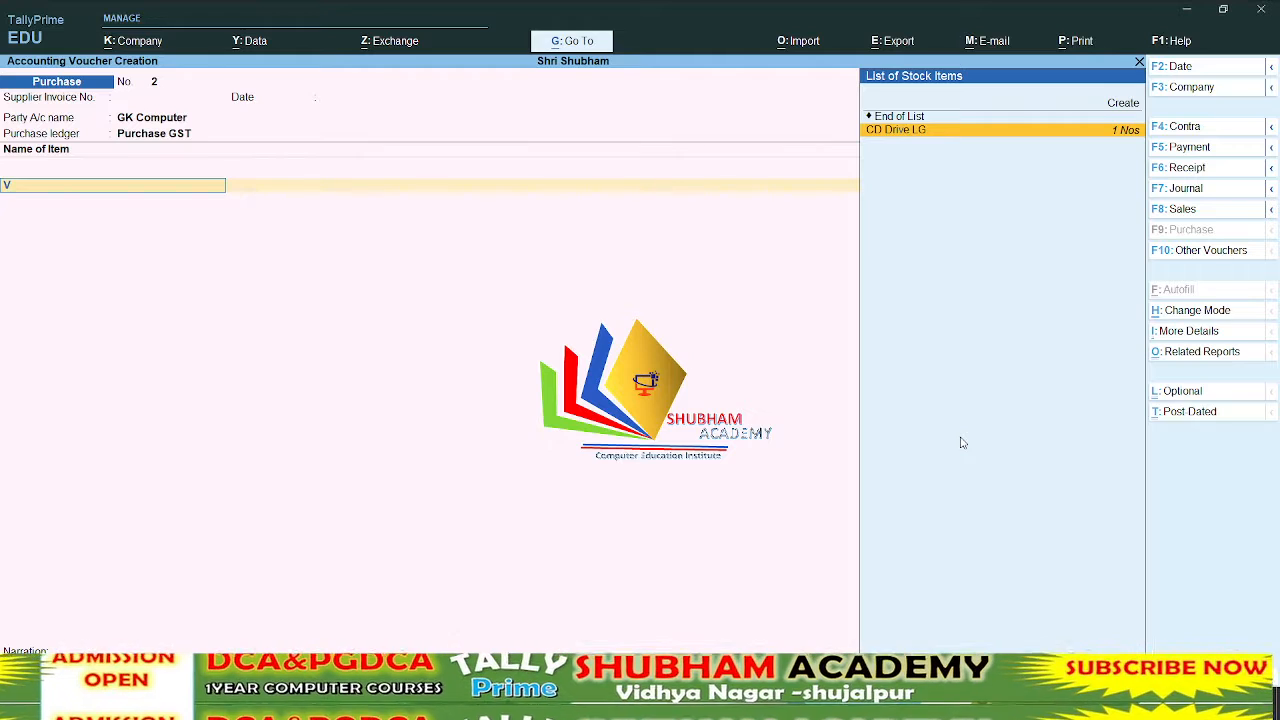
key("BackSpace")
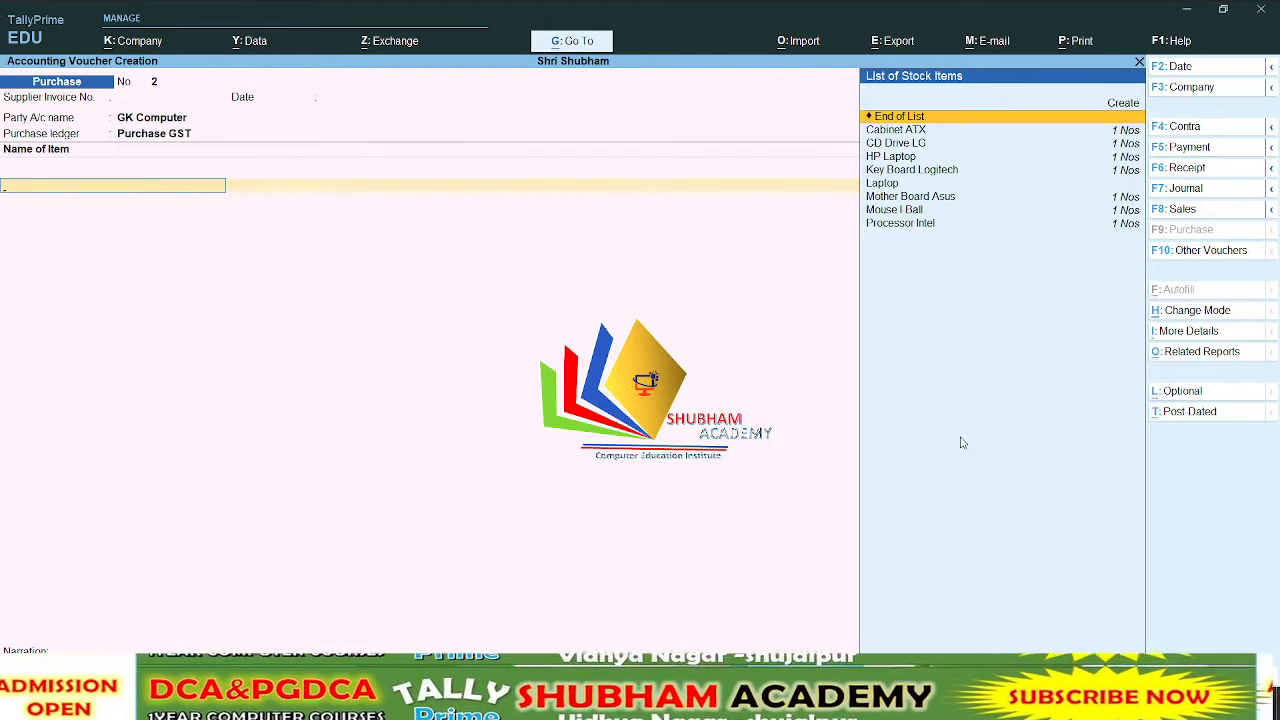
key("ctrl+h")
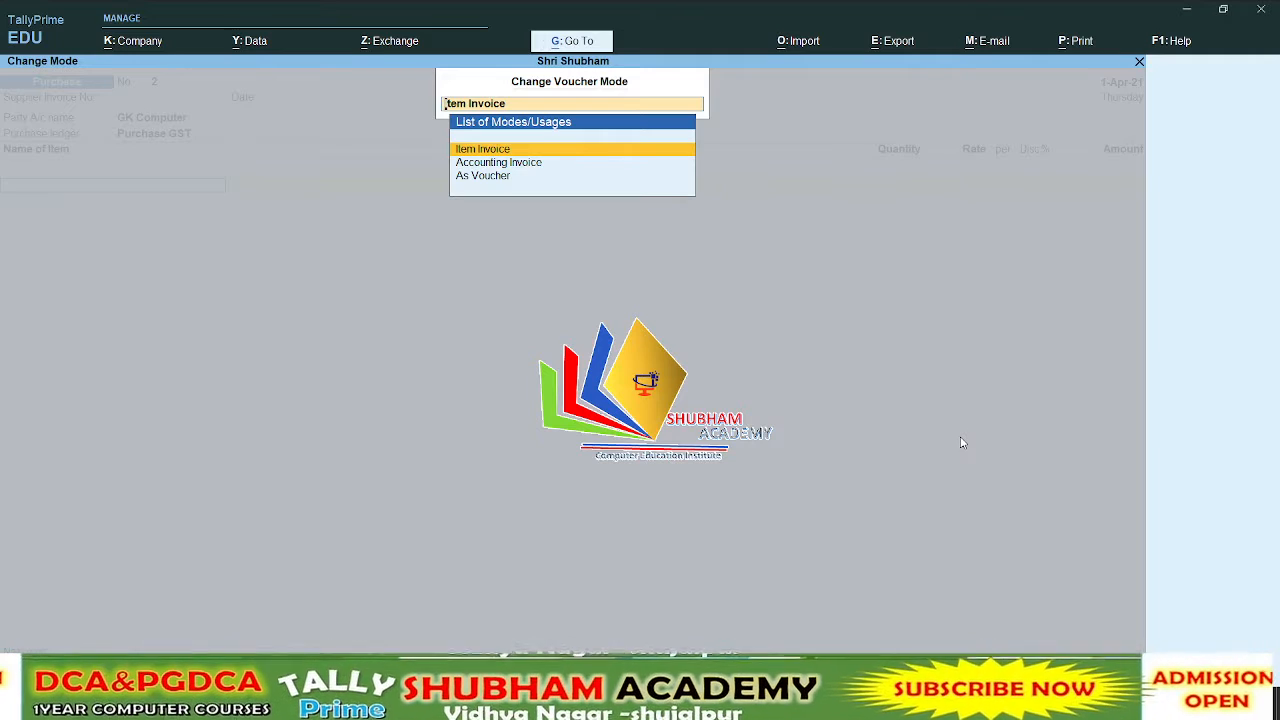
key("Down")
key("Return")
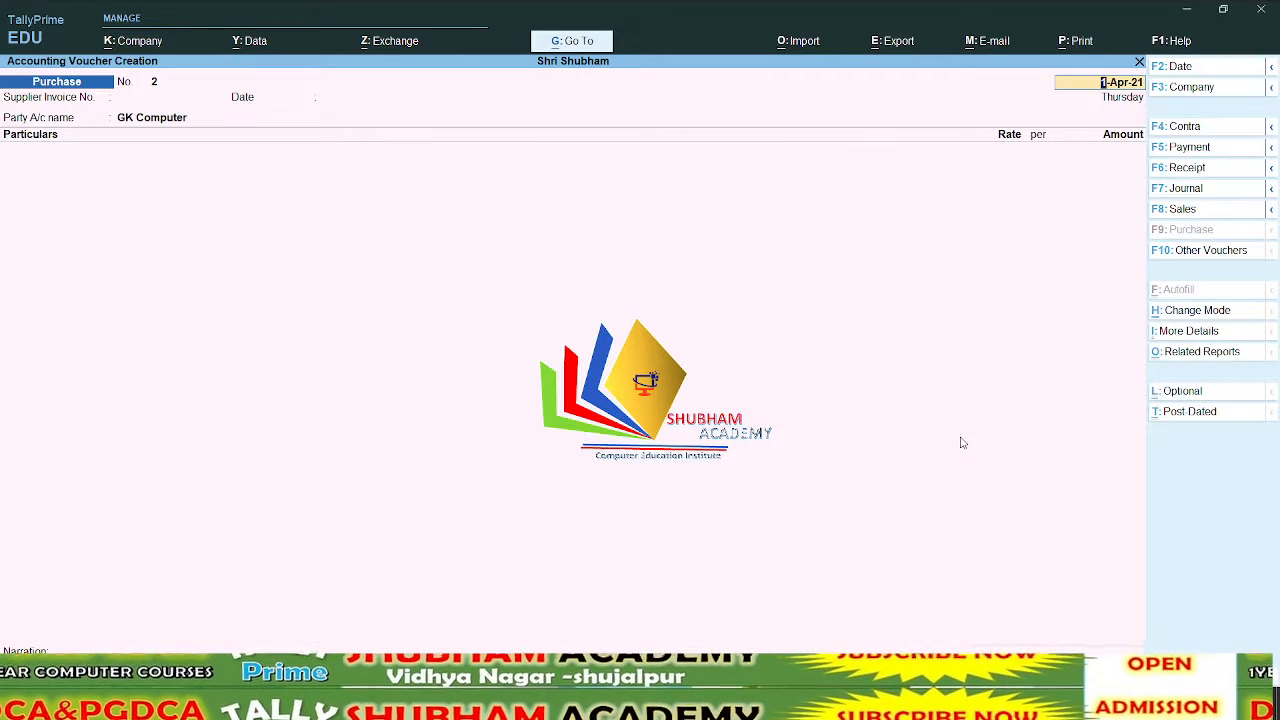
- Keep the voucher's date and party, and add the Purchase GST ledger with an amount of 5,000
key("Return")
key("Return")
key("Return")
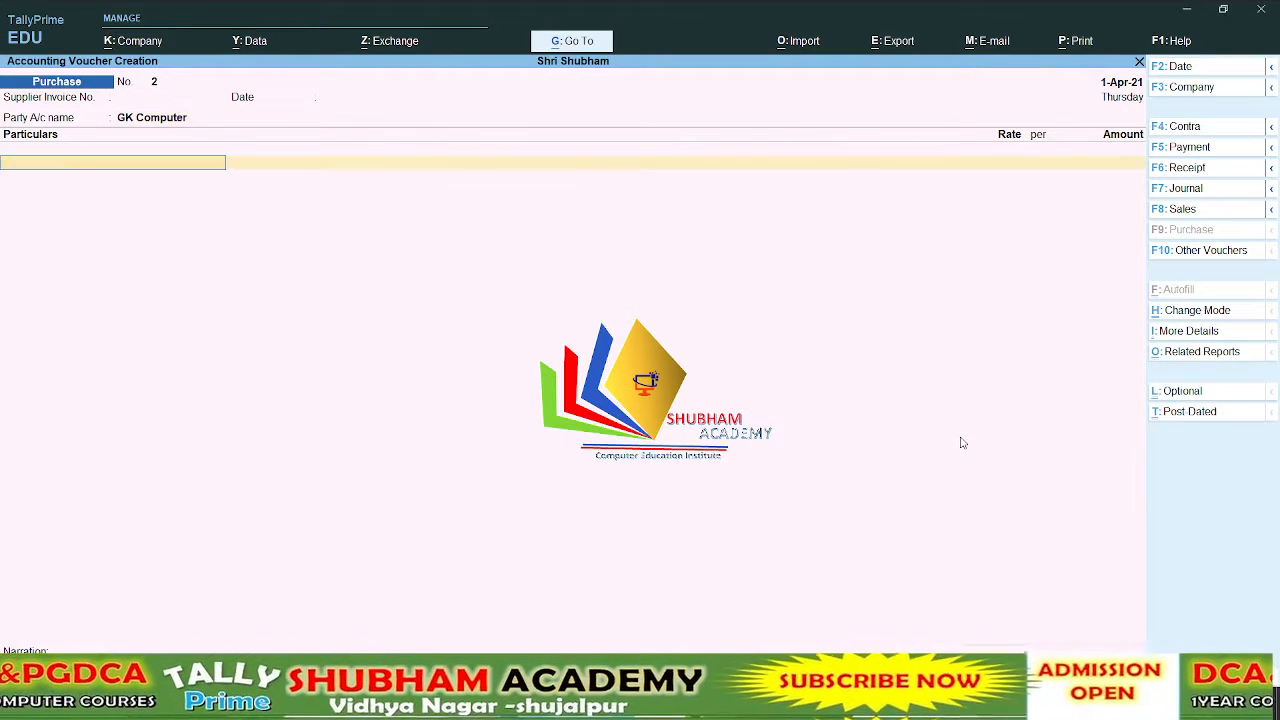
key("Down")
key("Down")
key("Down")
key("Down")
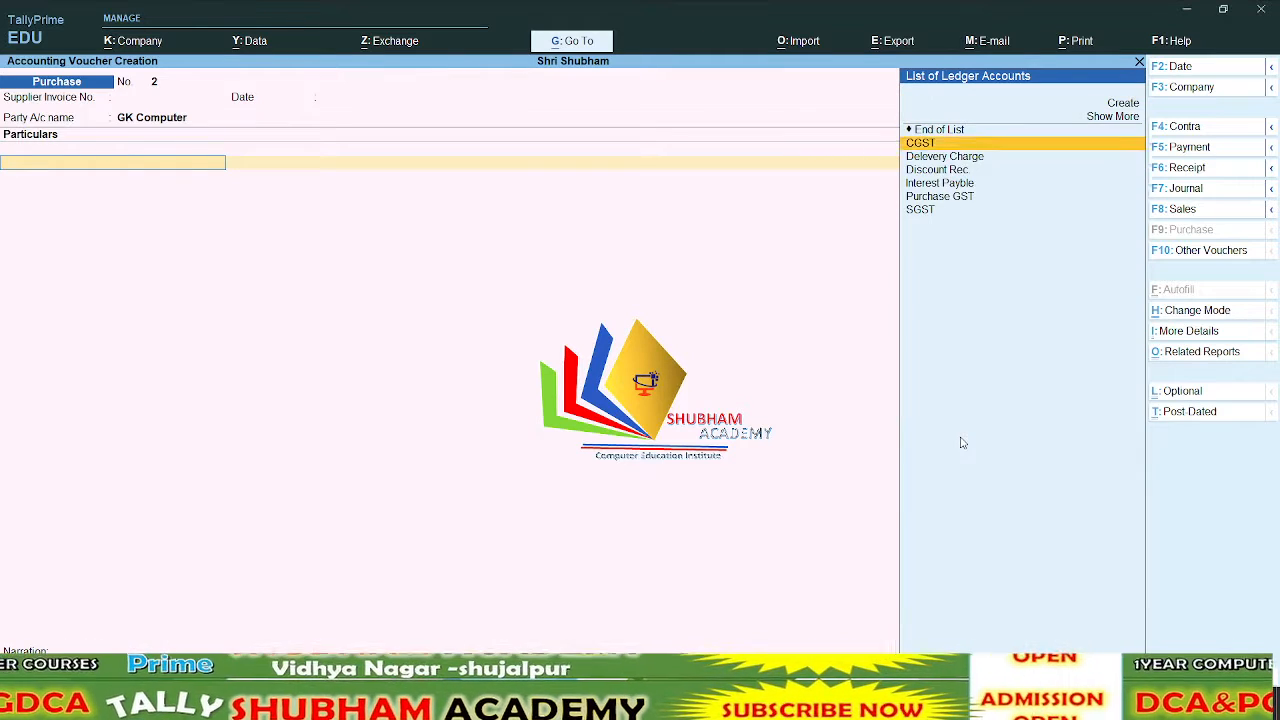
key("Down")
key("Down")
key("Return")
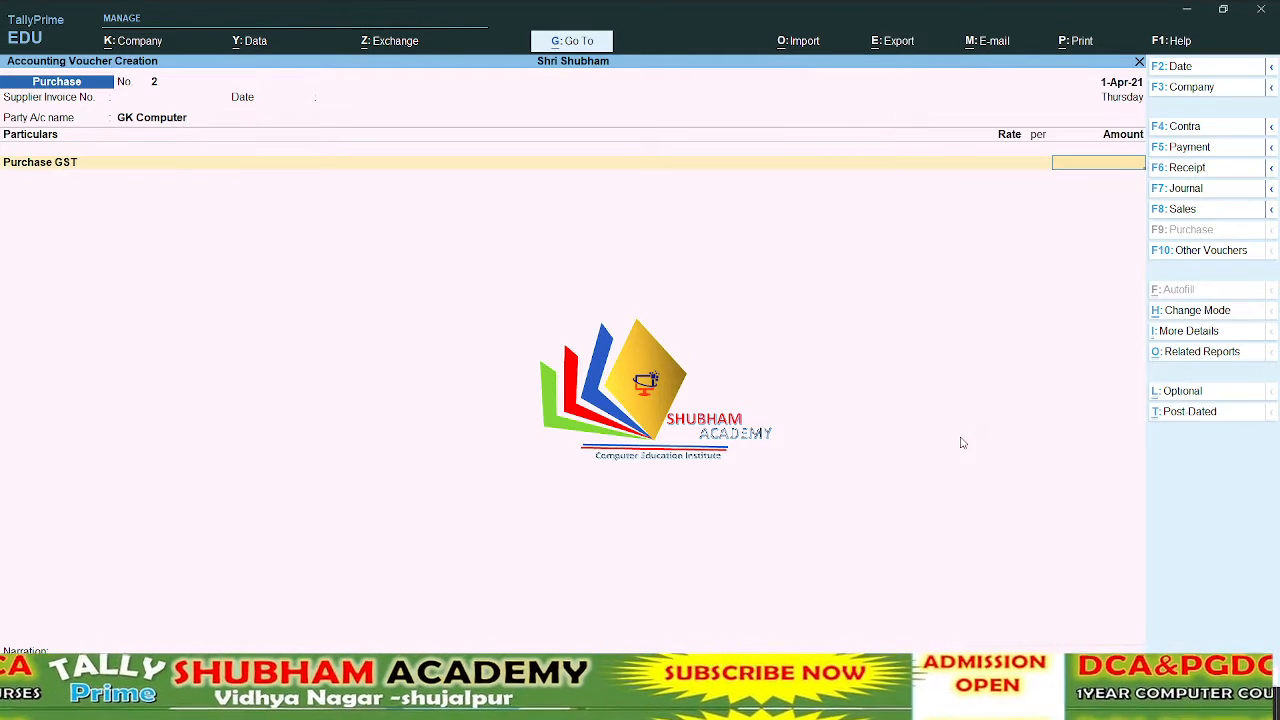
type("5000")
key("Return")
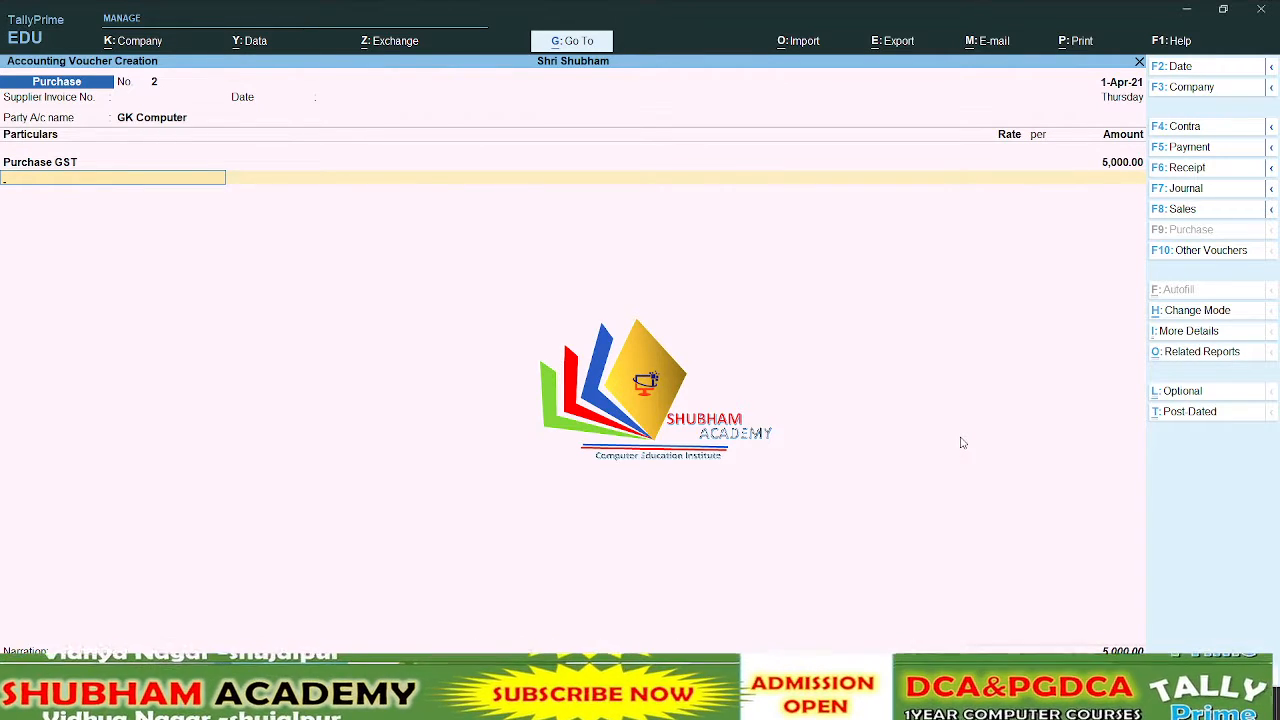
- Allocate the 5,000 Cr for GK Computer bill-wise as New Ref 2, leaving the credit days blank
key("Return")
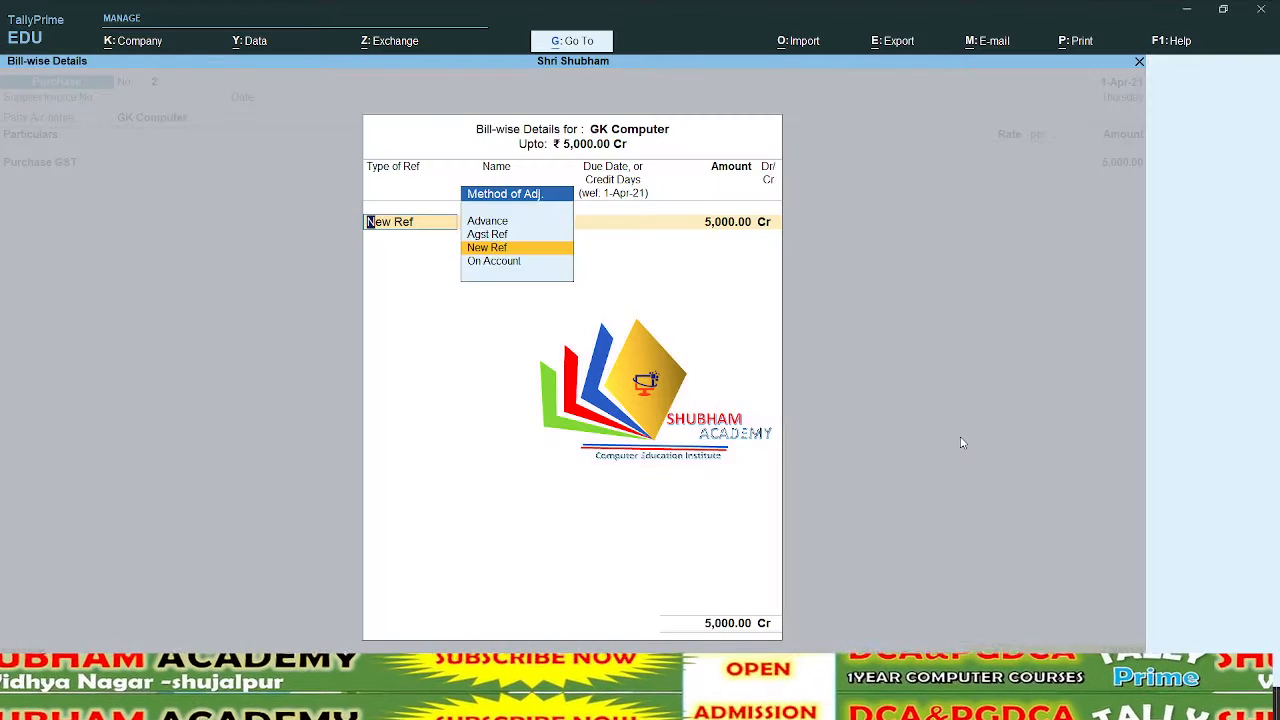
key("Return")
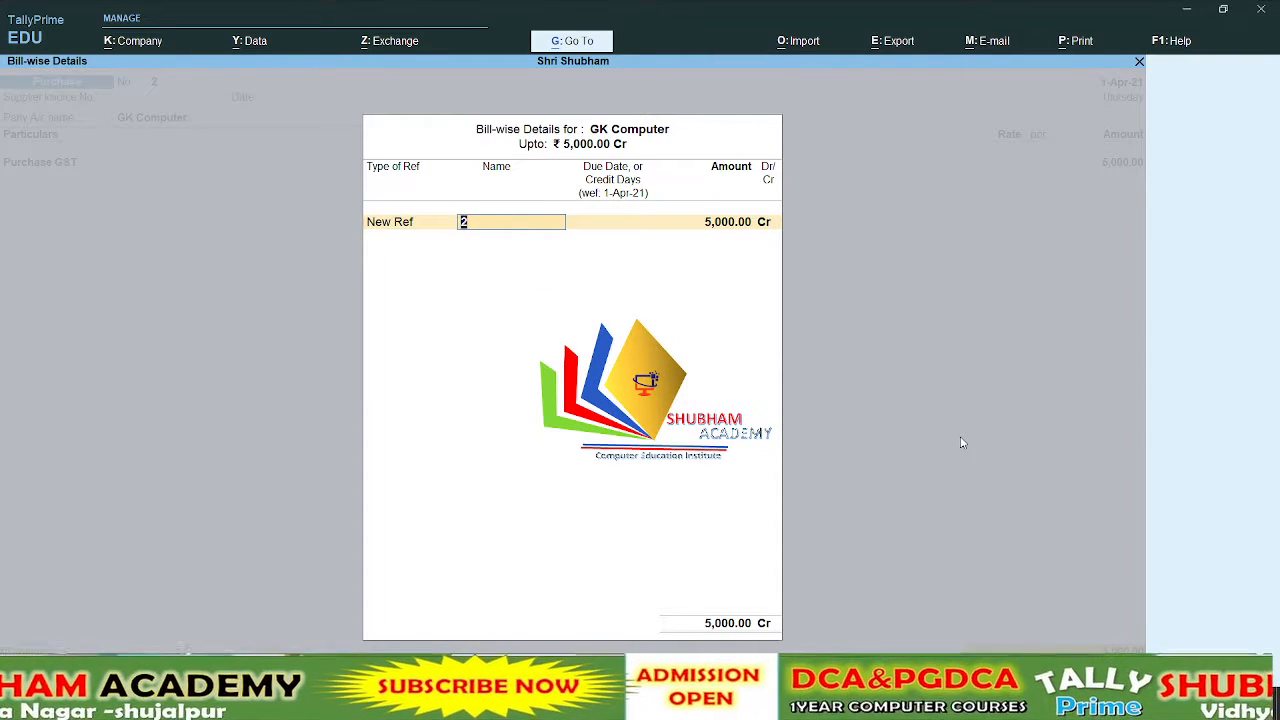
key("Return")
key("Return")
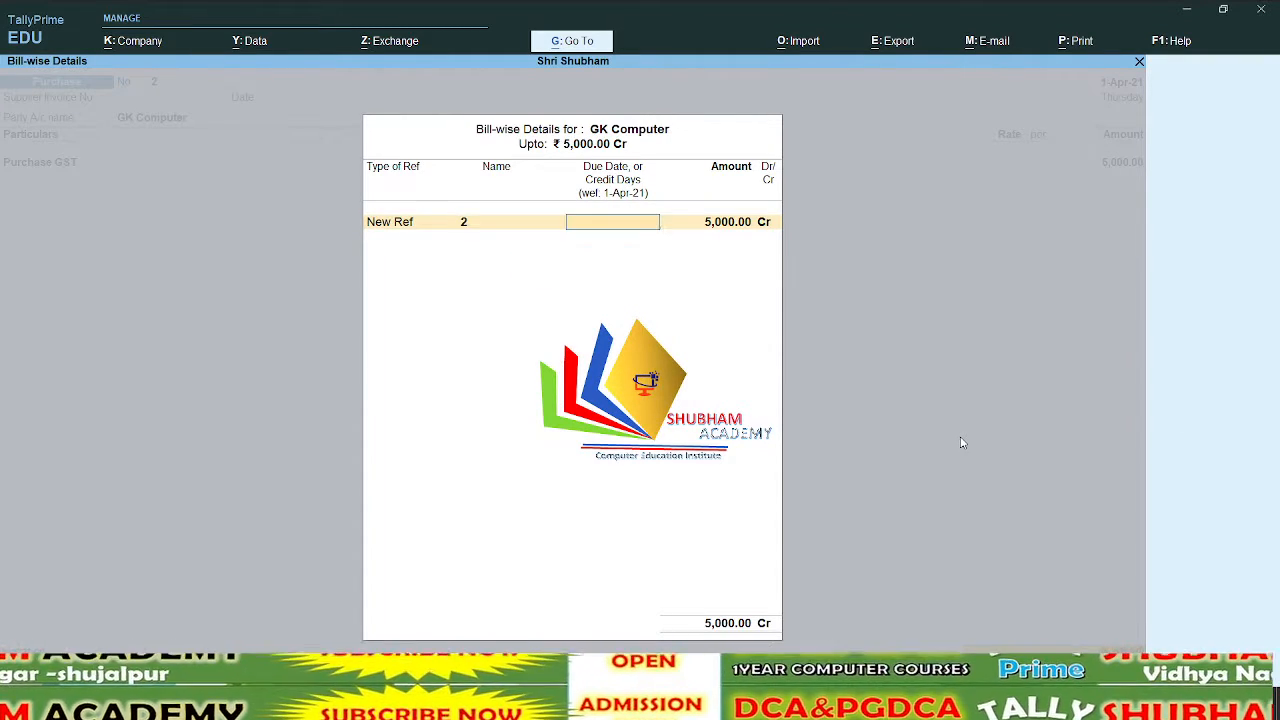
key("Return")
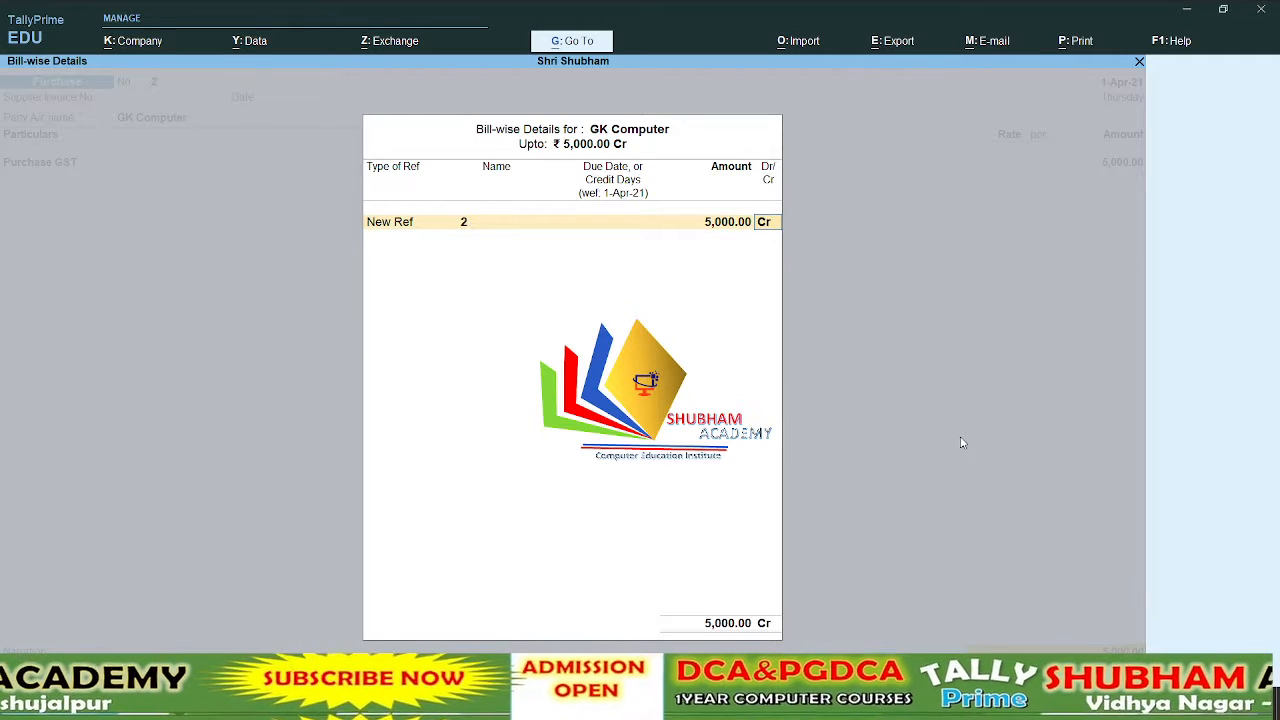
key("Return")
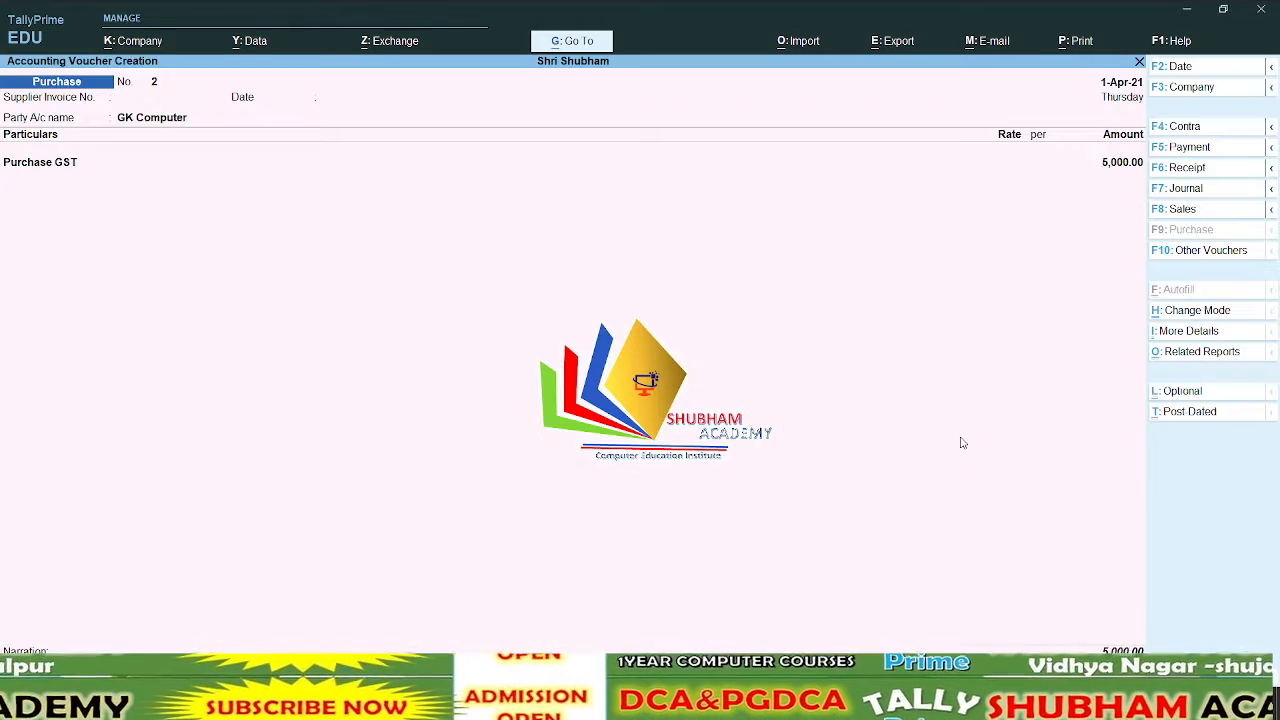
- Save the purchase voucher without a narration and return to the Gateway of Tally
key("Return")
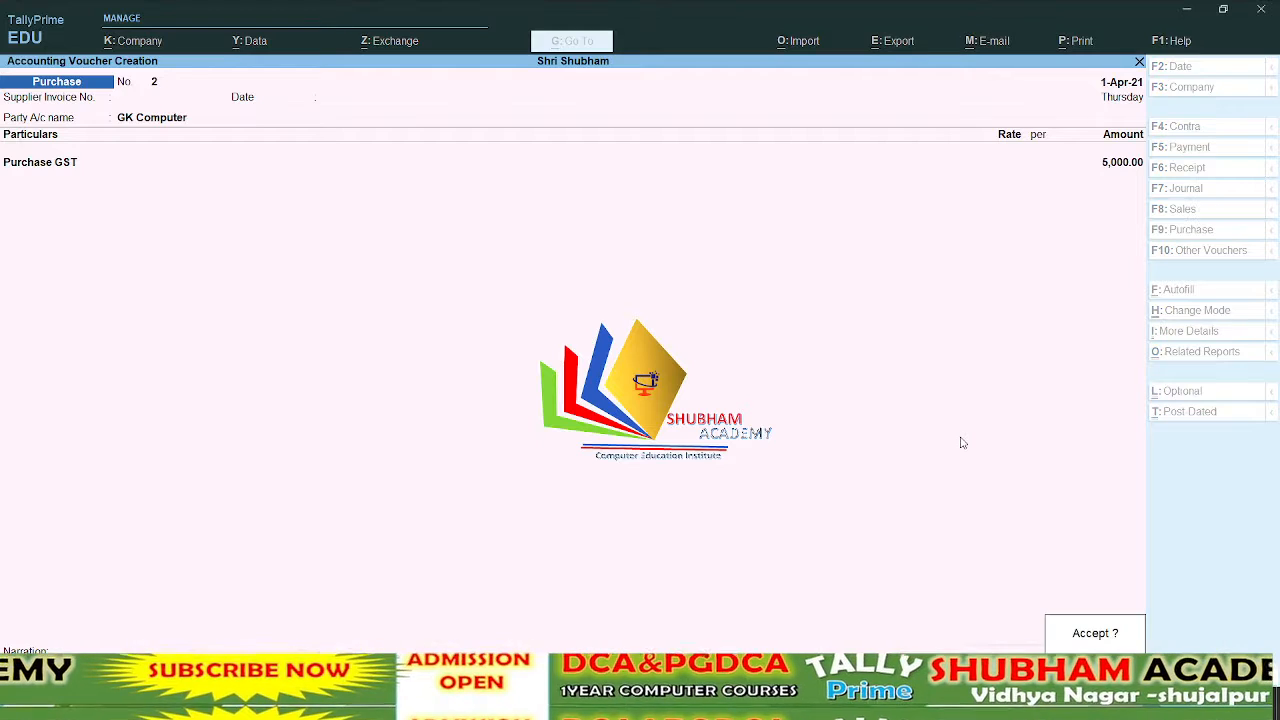
key("Return")
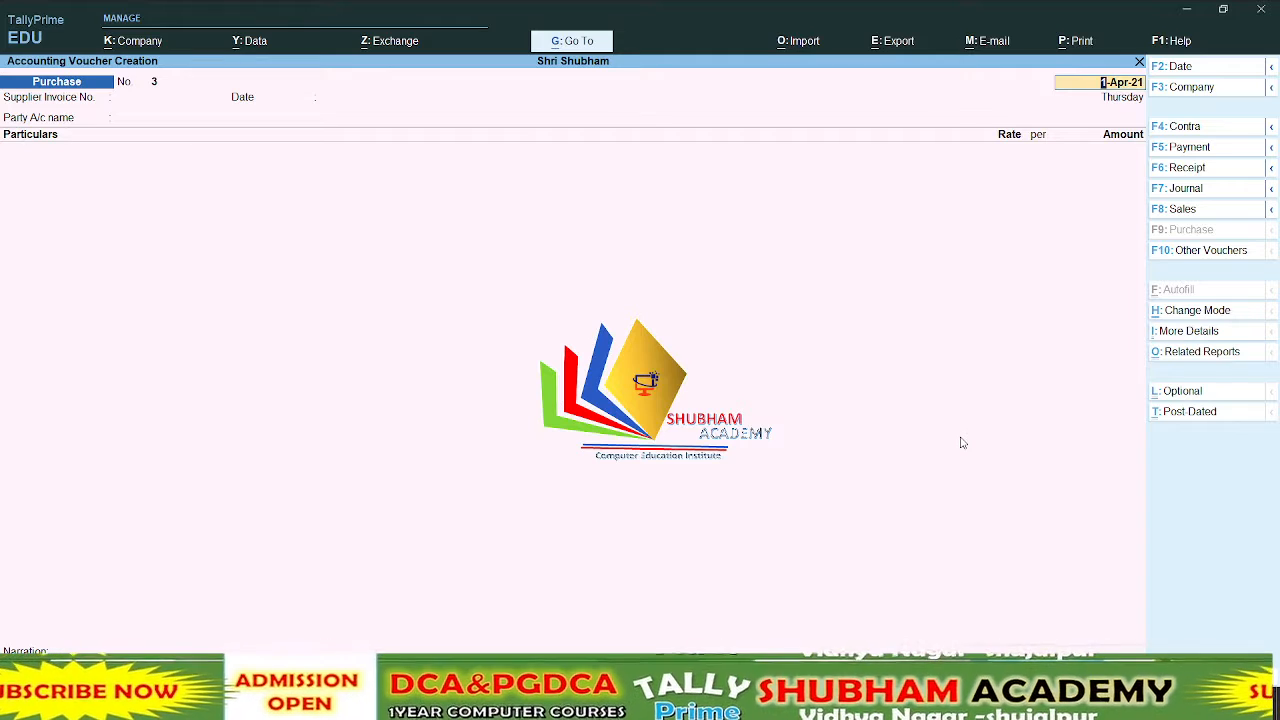
key("Escape")
key("Return")
key("Escape")
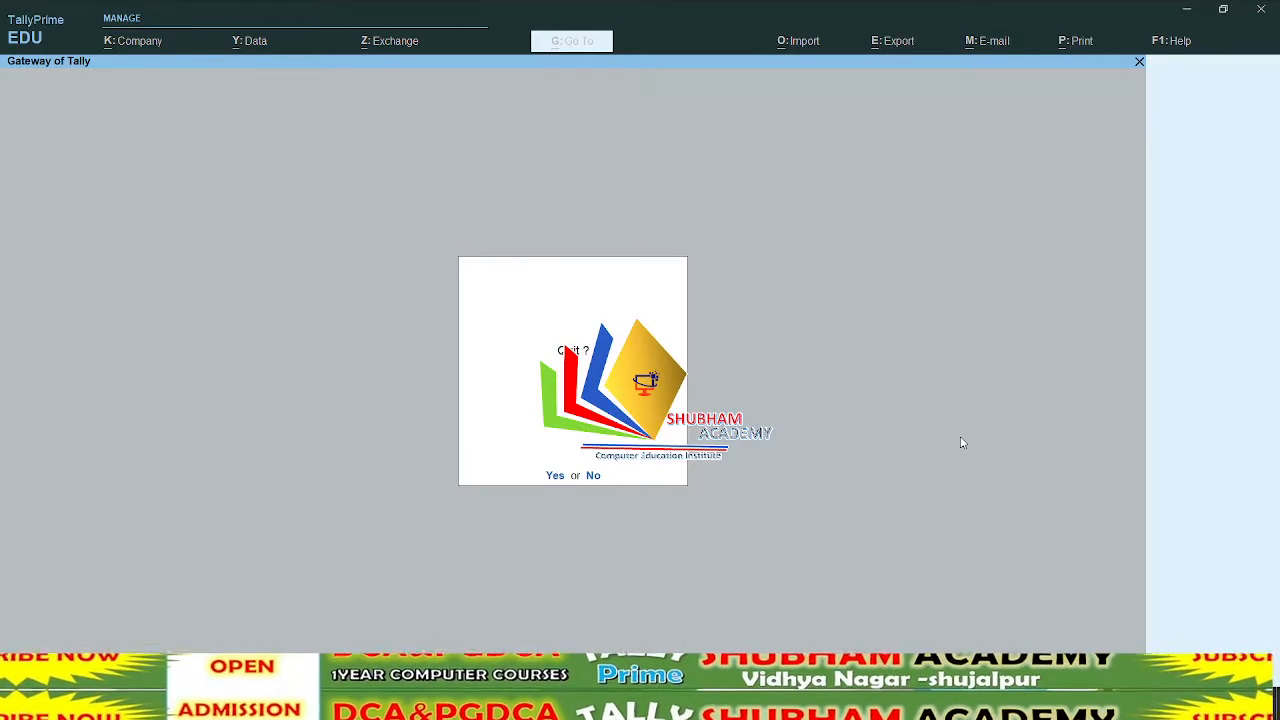
key("n")
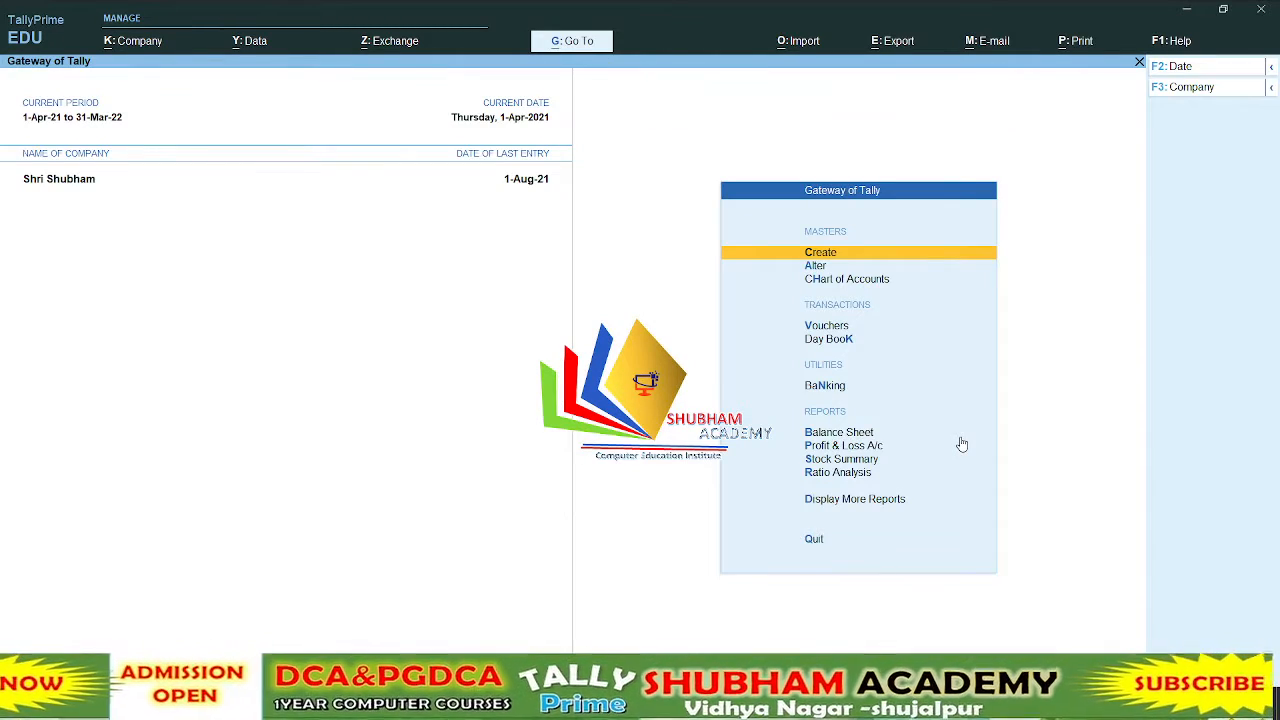
- Open the Interest Payable report and drill down through Current Liabilities and Sundry Creditors to GK Computer's bill-wise interest calculation
key("d")
key("s")
key("i")
key("Down")
key("Return")
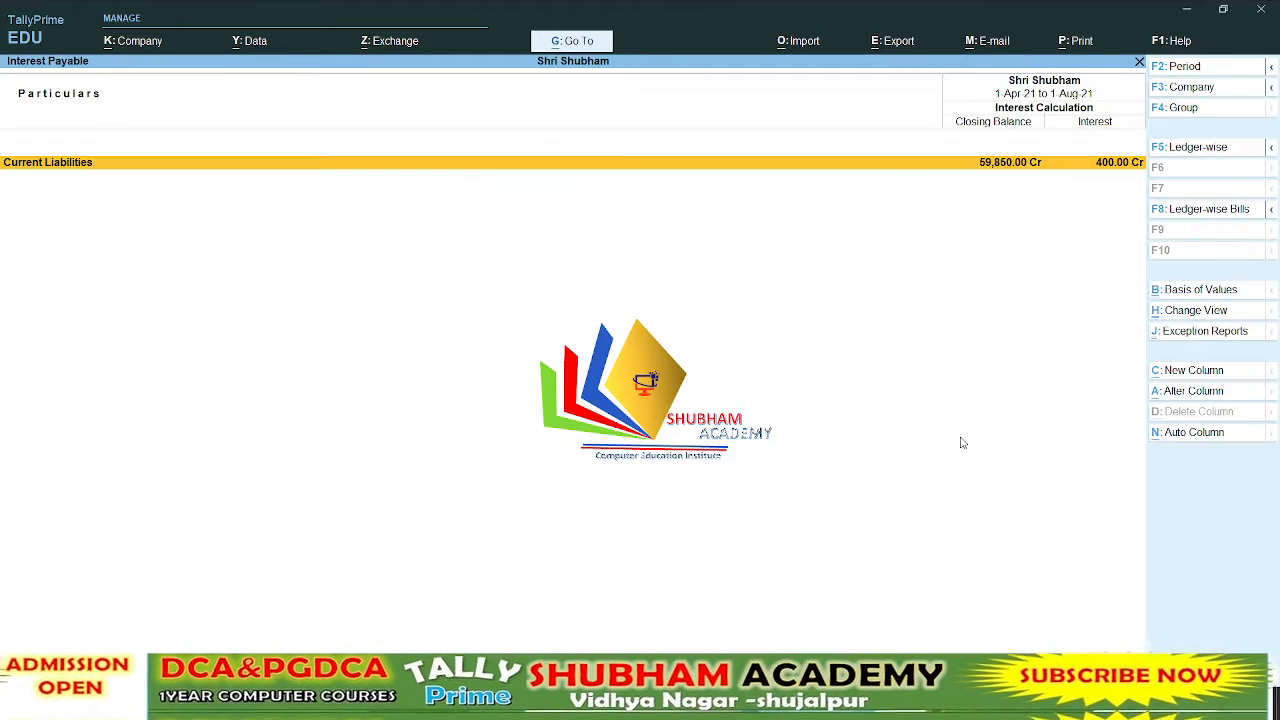
key("Return")
key("Return")
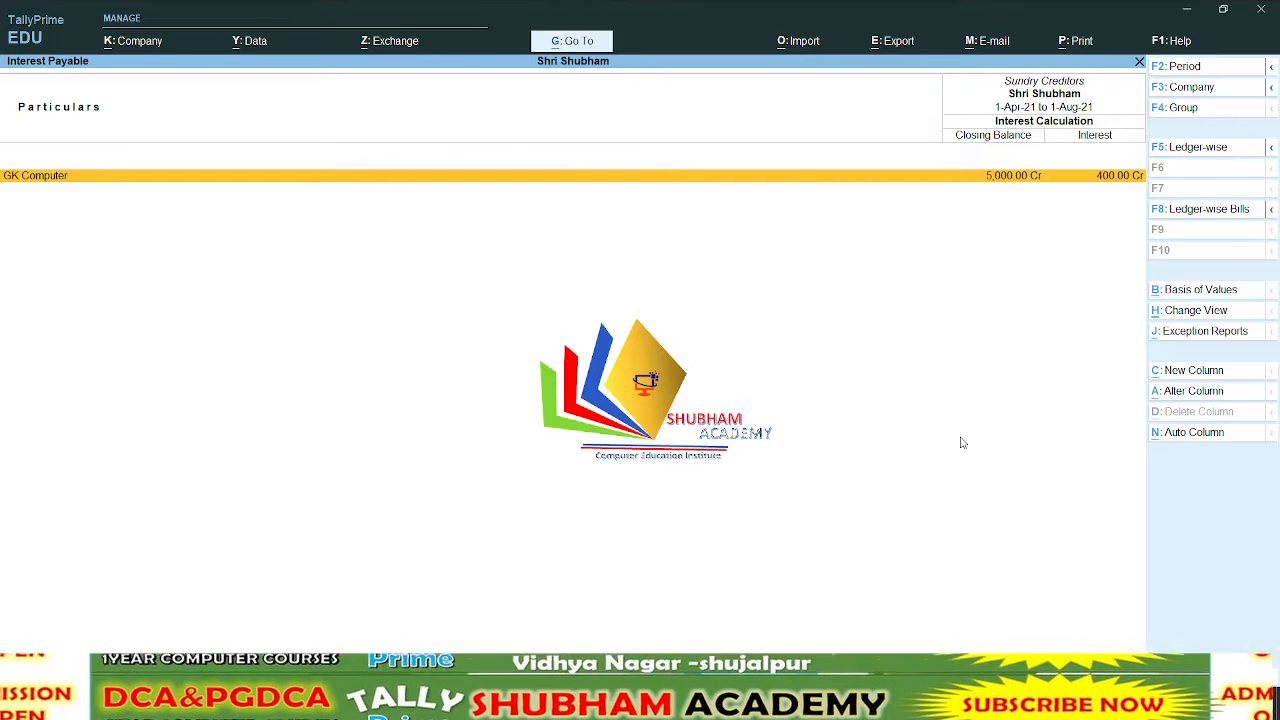
key("Return")
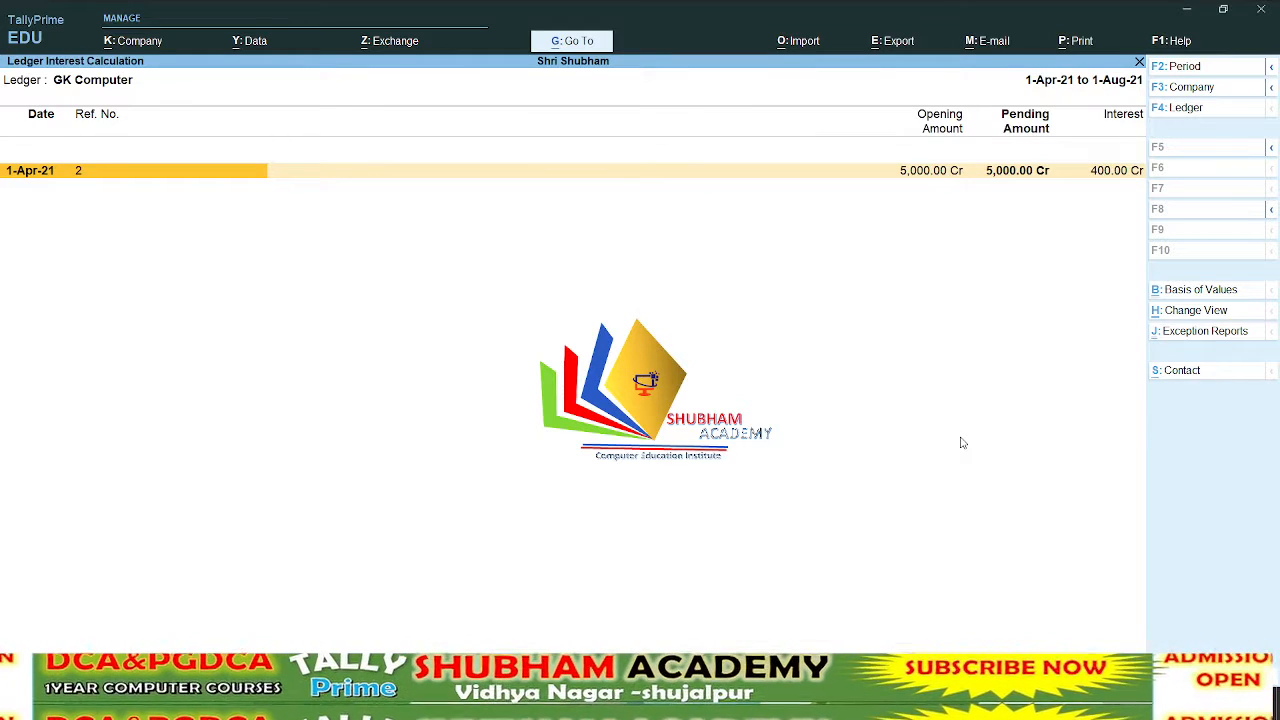
key("Escape")
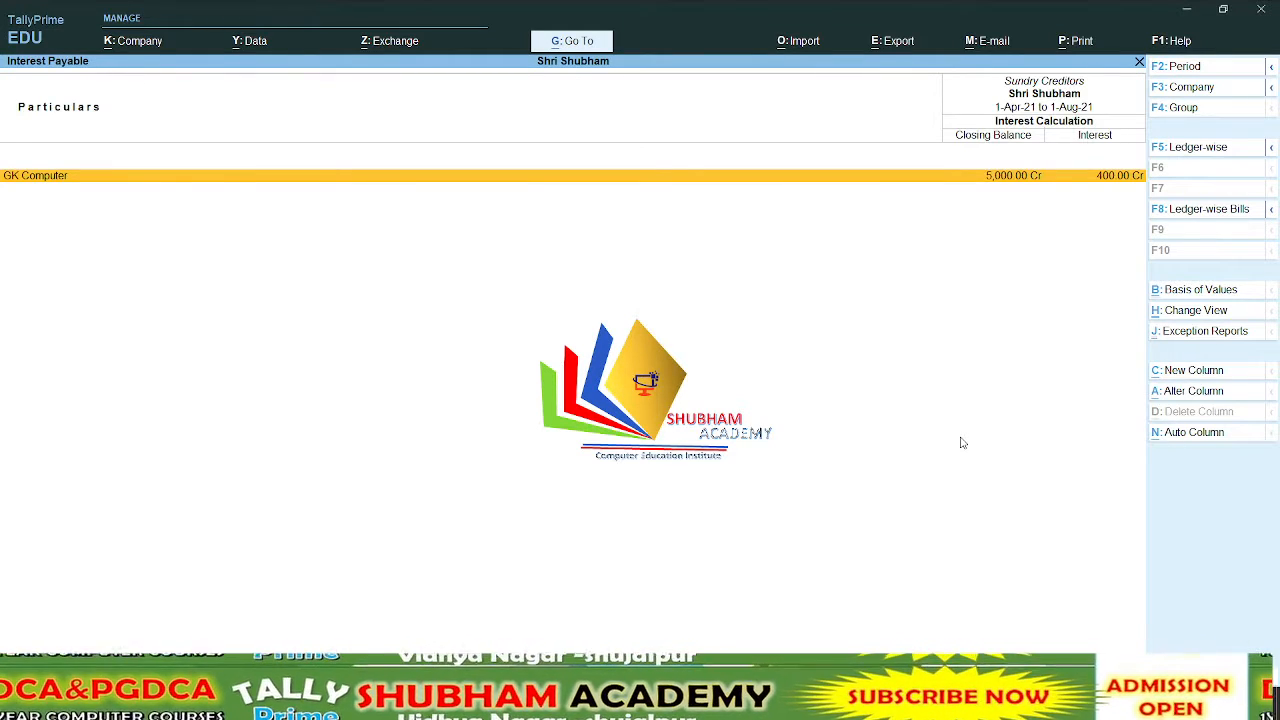
- Change the Sundry Creditors interest report's period to 1-Apr-21 to 1-May-21
key("F2")
key("Return")
key("Return")
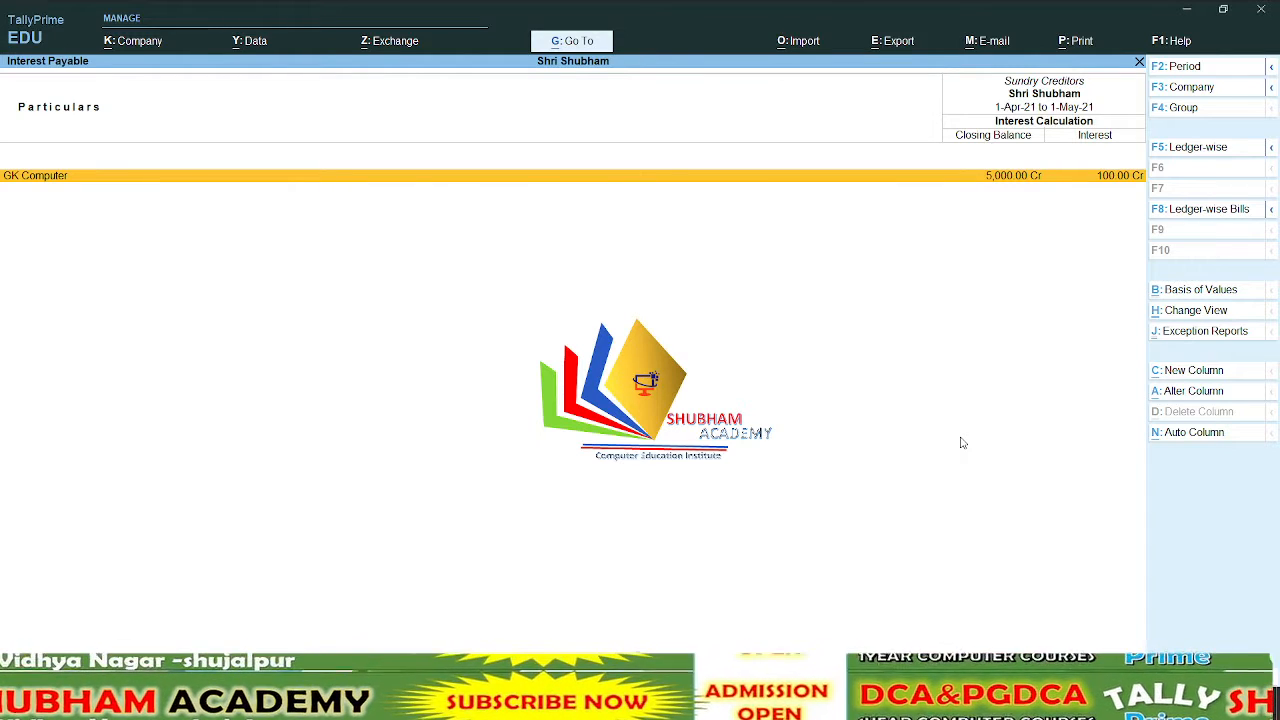
- Extend the interest report's period to 1-Jun-21, then close the reports back to the Gateway of Tally
key("F2")
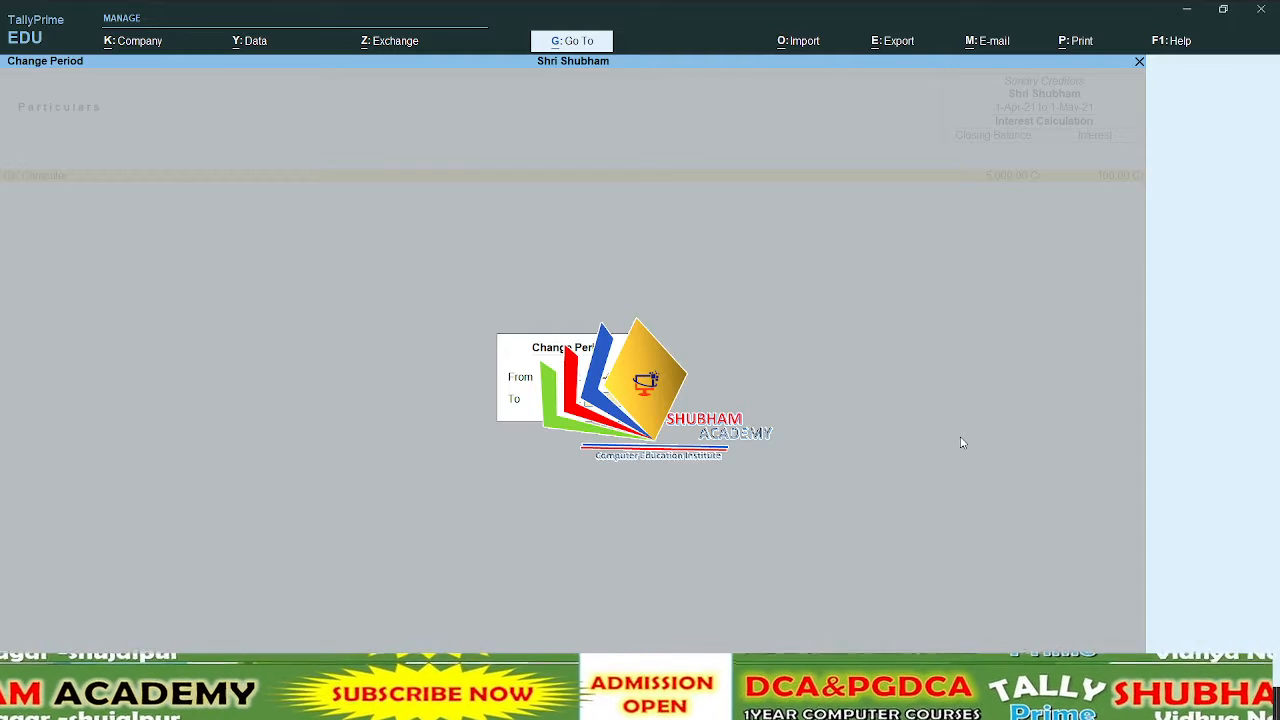
key("Return")
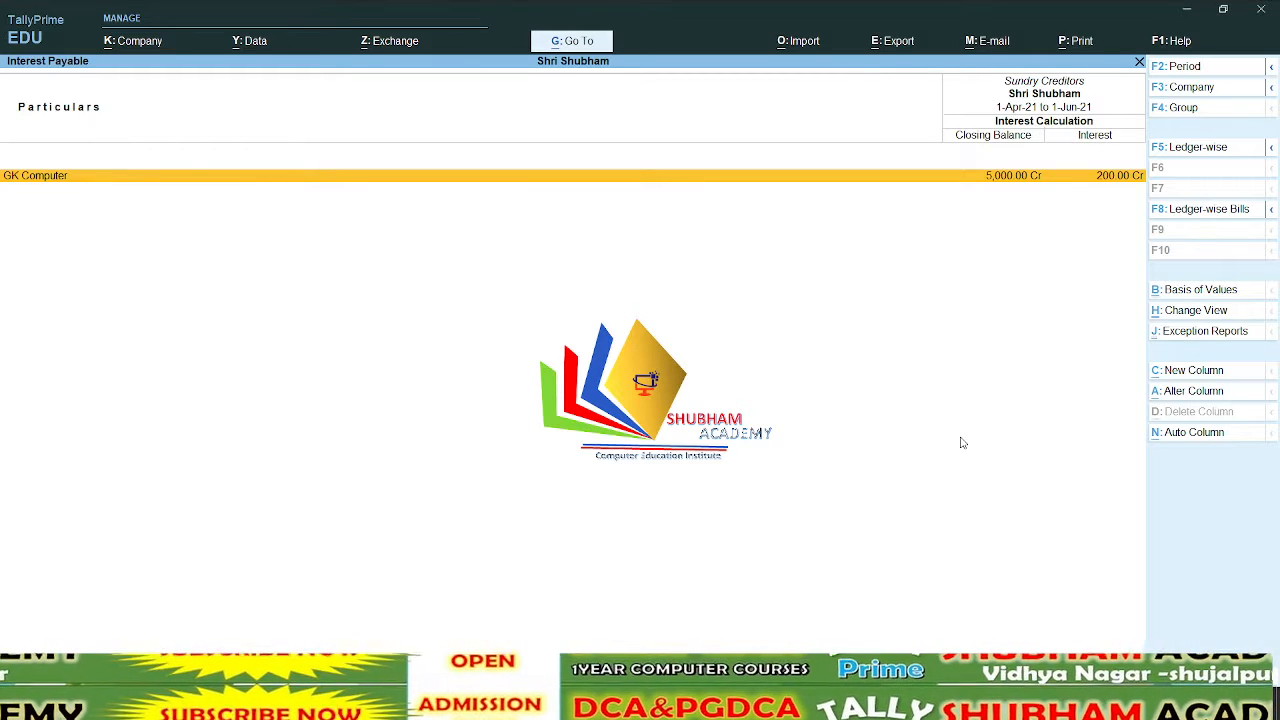
key("Escape")
key("Escape")
key("Escape")
key("Escape")
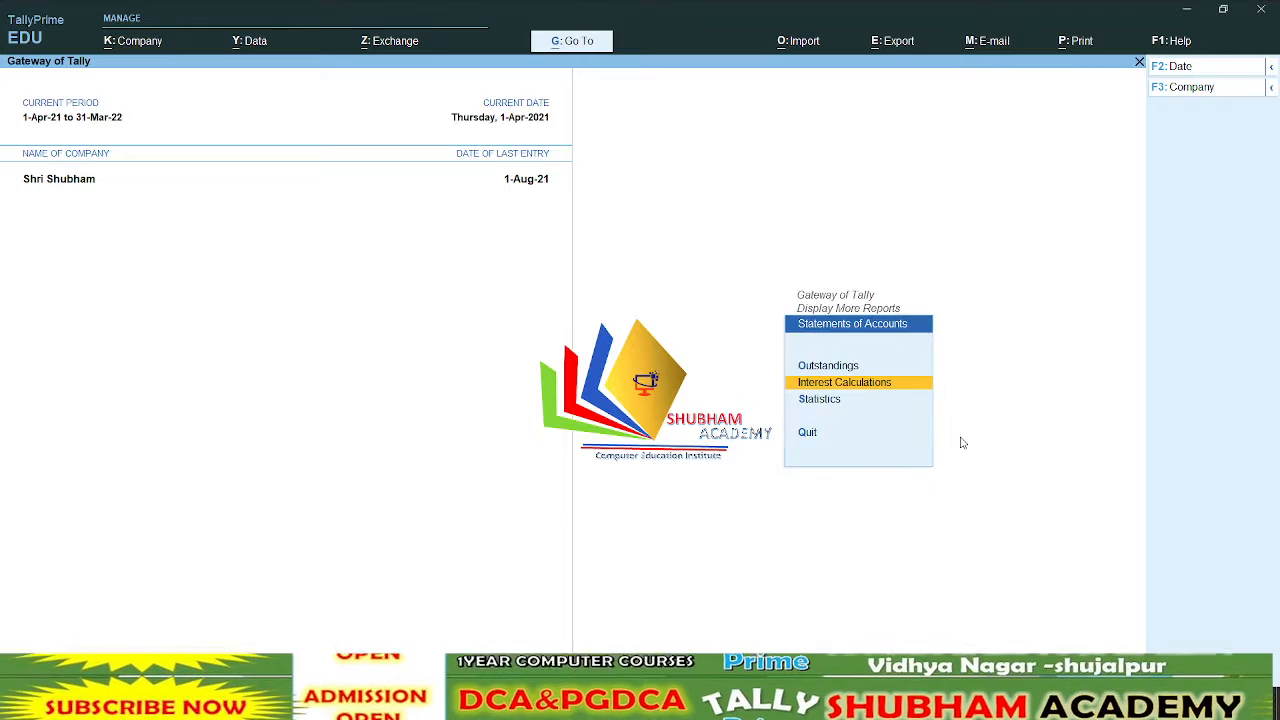
key("Escape")
key("Escape")
key("Escape")
key("Escape")
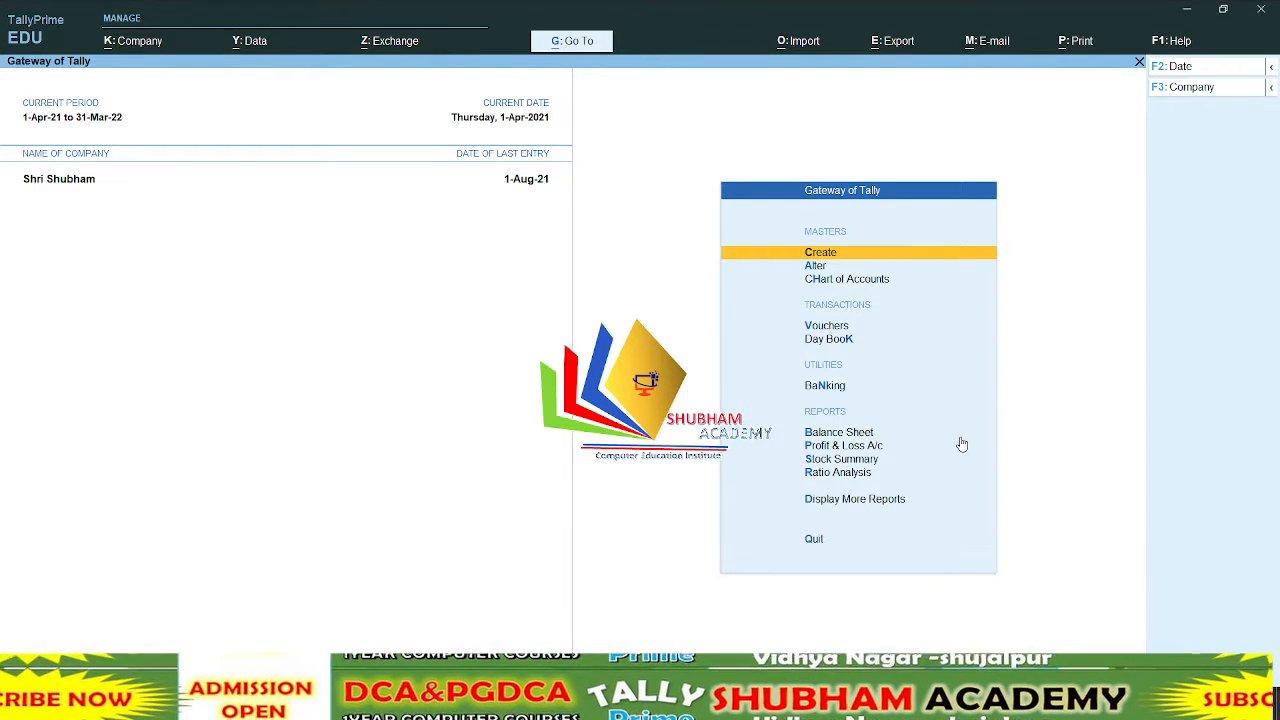
- Open the Credit Note voucher type for alteration
key("Down")
key("Return")
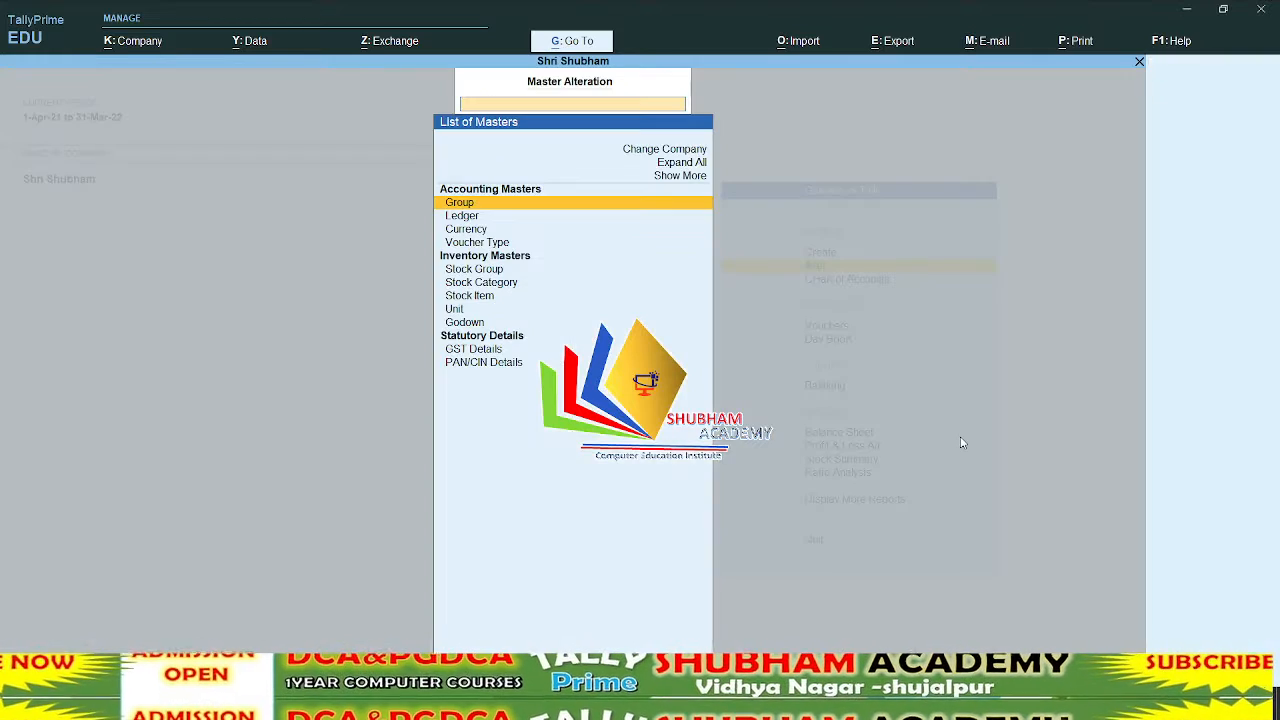
key("Down")
key("Down")
key("Down")
key("Return")
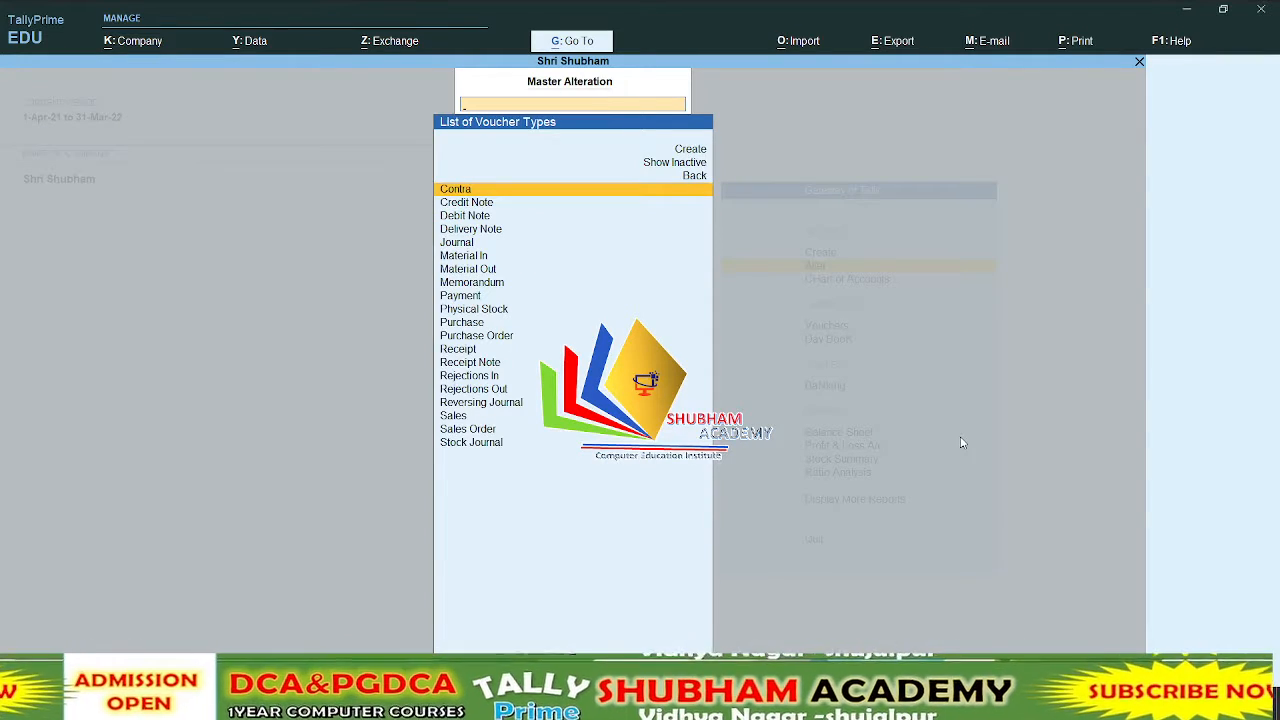
key("Down")
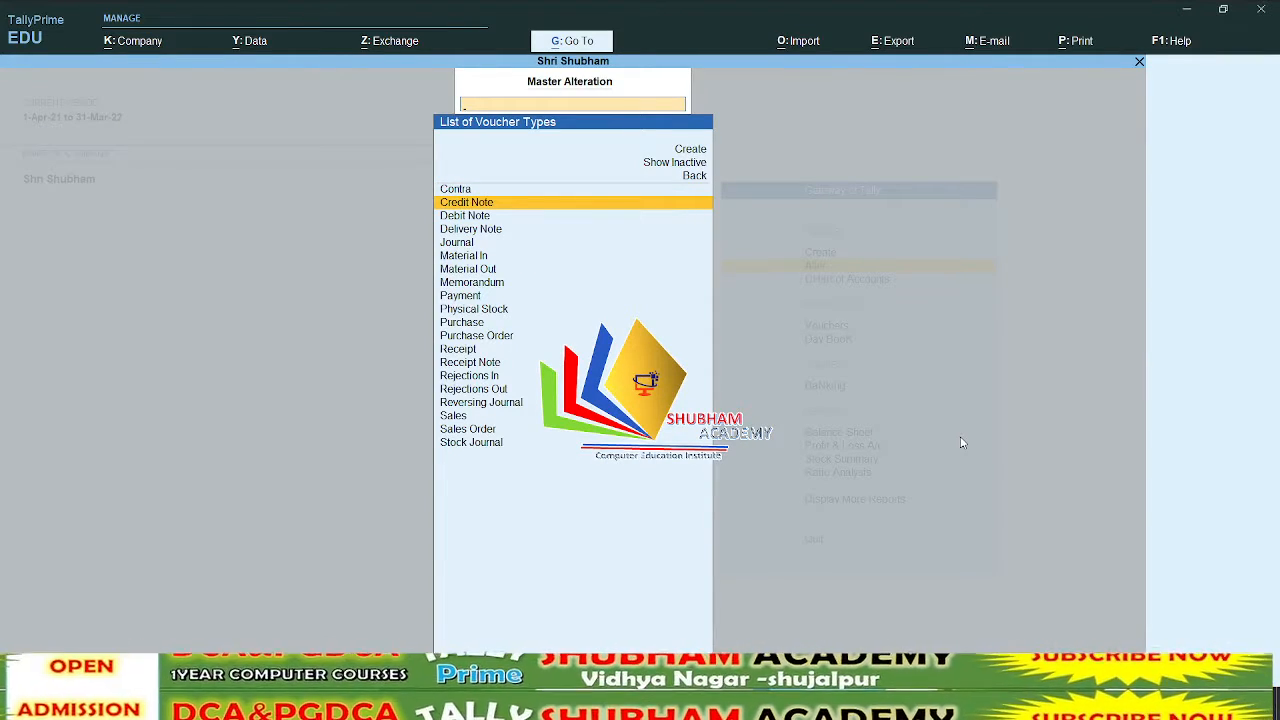
key("Return")
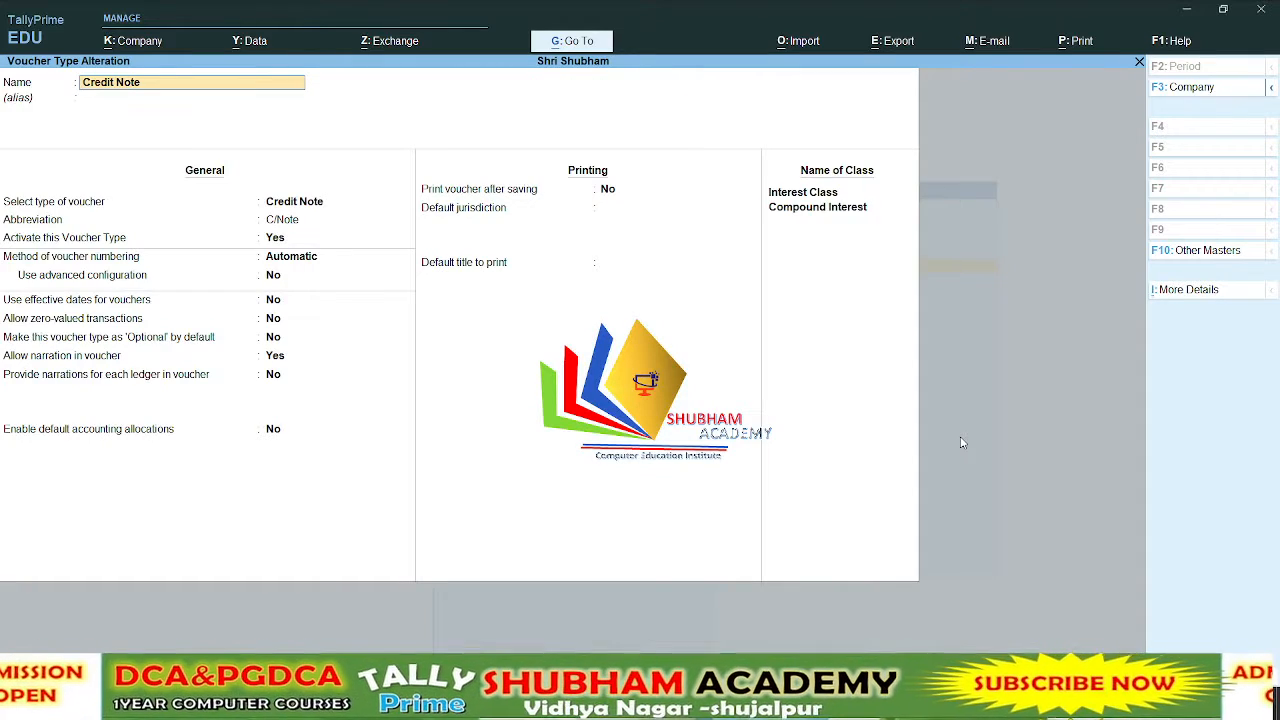
- Keep the Credit Note's general and printing settings and open its Interest Class to review the interest accounting options
key("Return")
key("Return")
key("Return")
key("Return")
key("Return")
key("Return")
key("Return")
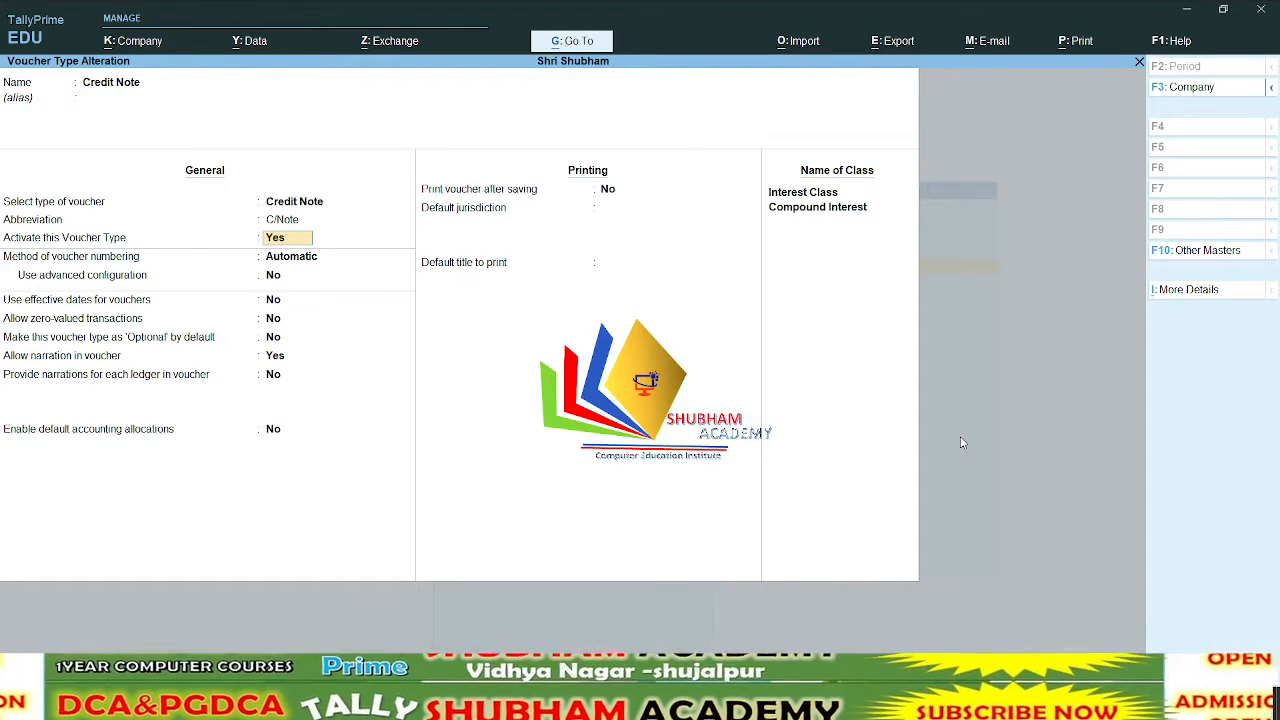
key("Return")
key("Return")
key("Return")
key("Return")
key("Return")
key("Return")
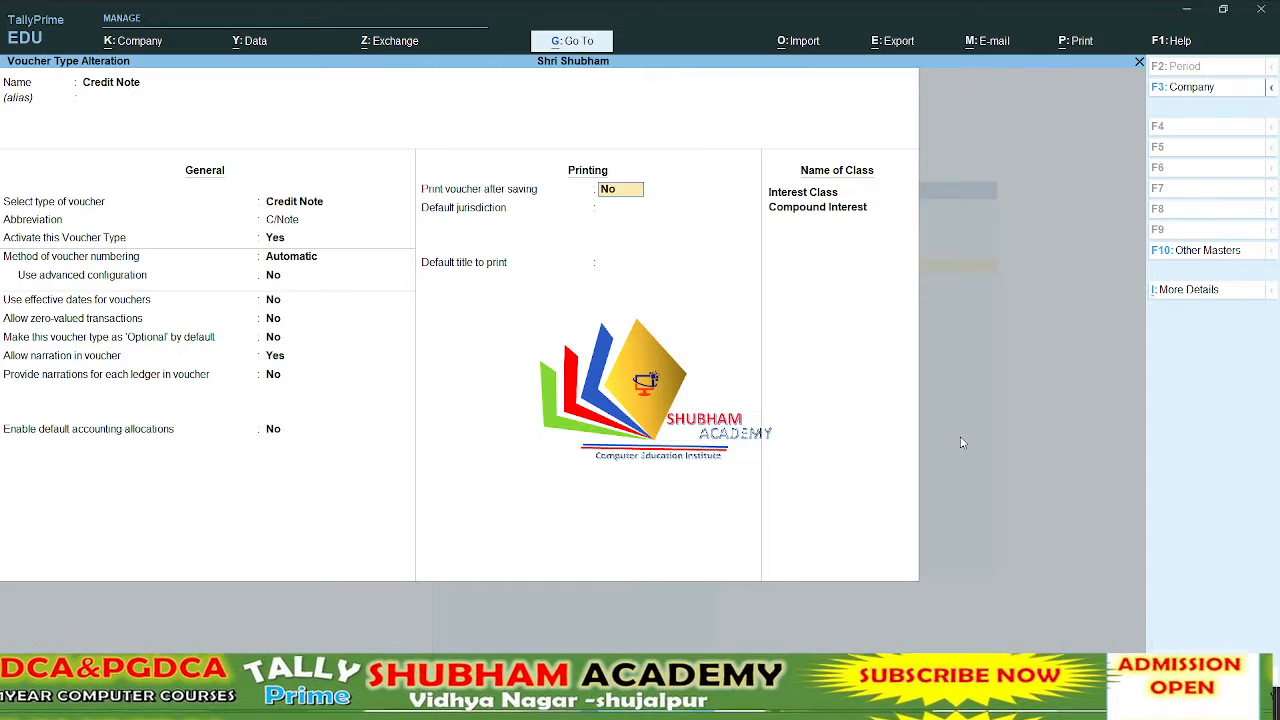
key("Return")
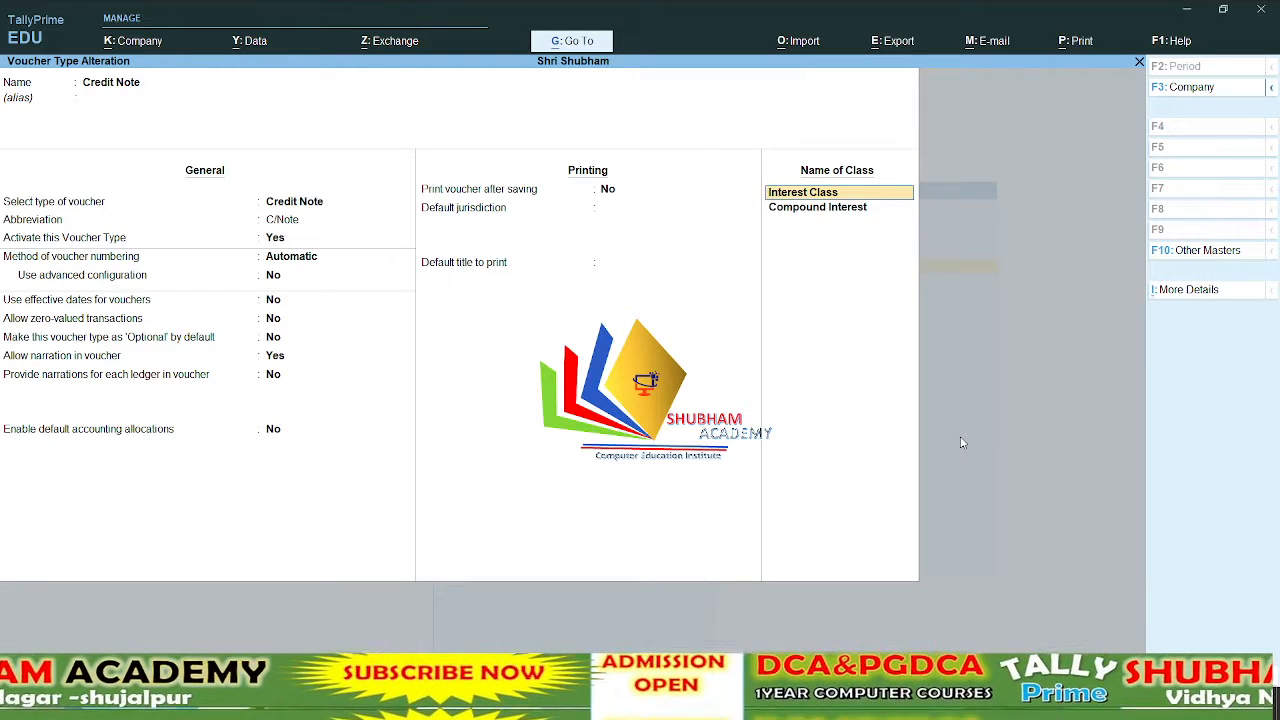
key("Return")
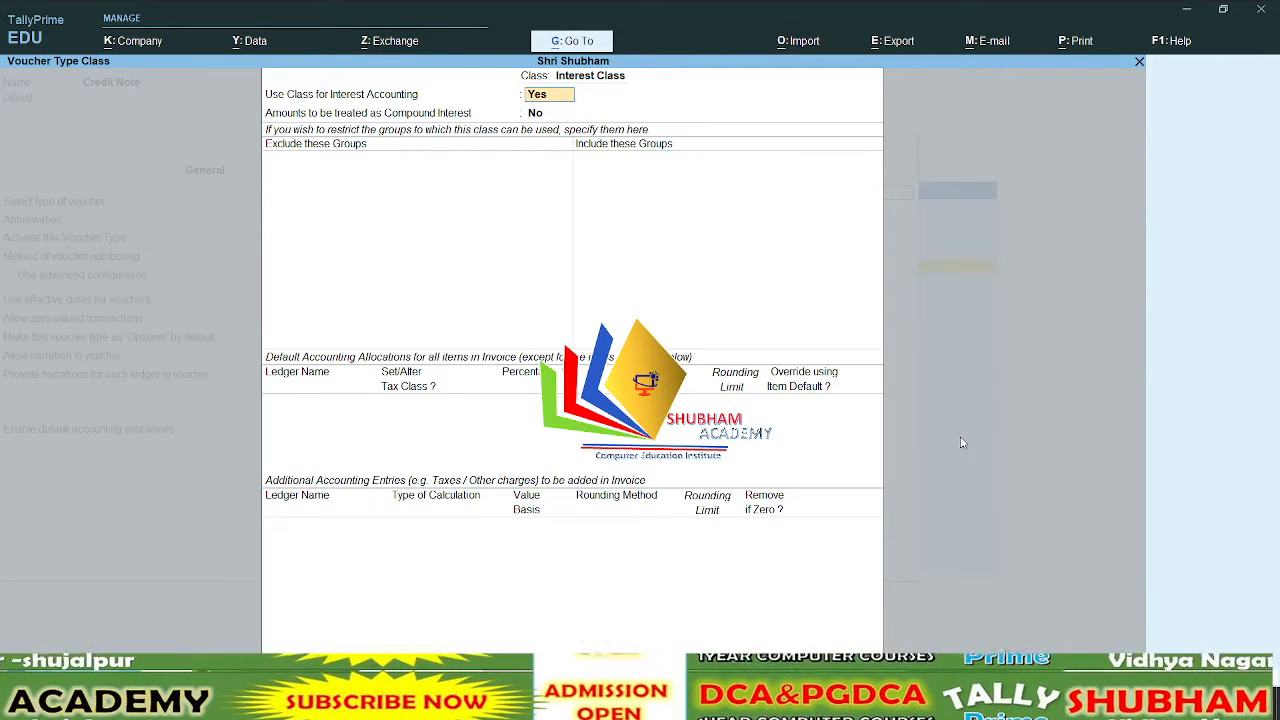
- Review the Compound Interest class settings, accept the Credit Note voucher type and return to the Gateway of Tally
key("BackSpace")
key("Escape")
key("Return")
key("Down")
key("Return")
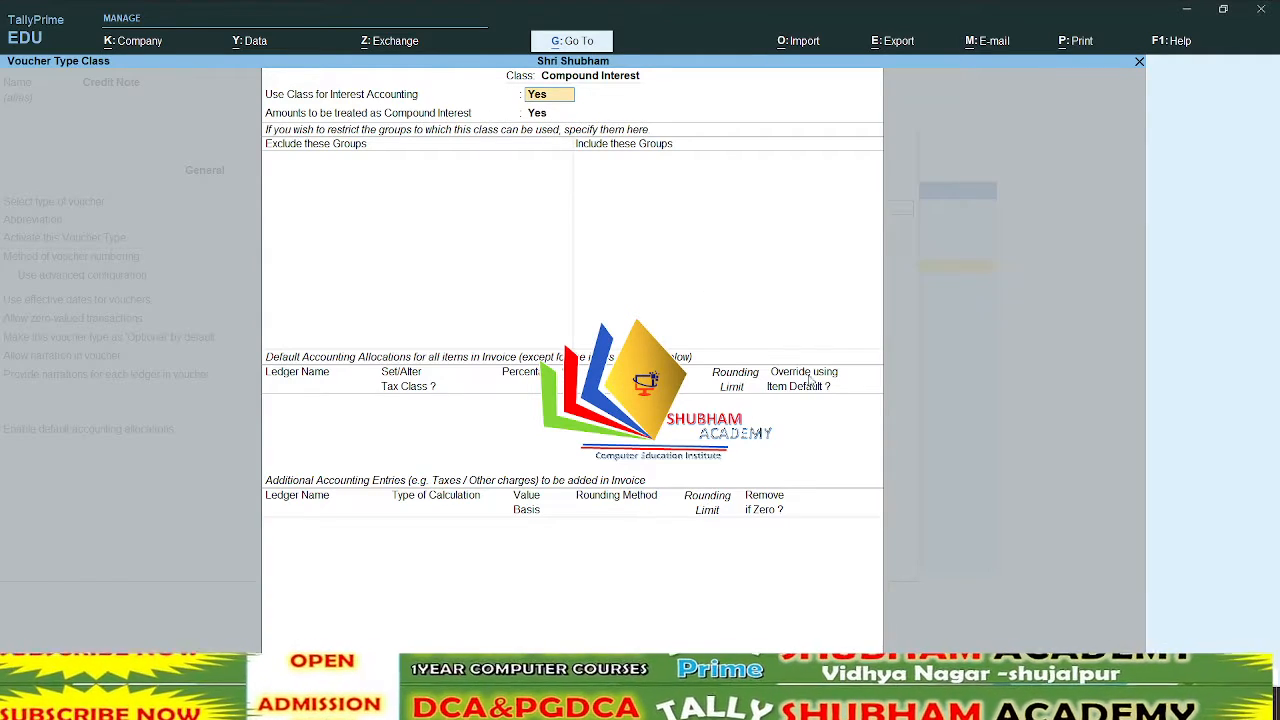
key("ctrl+a")
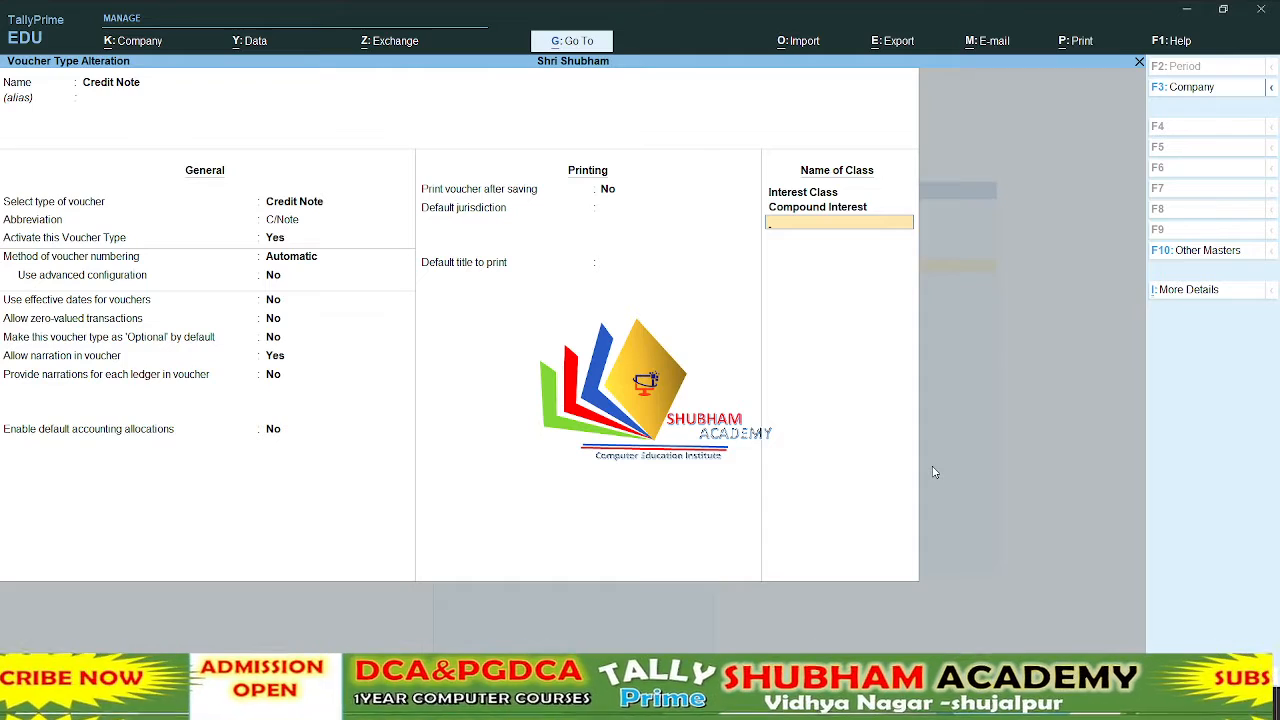
key("ctrl+a")
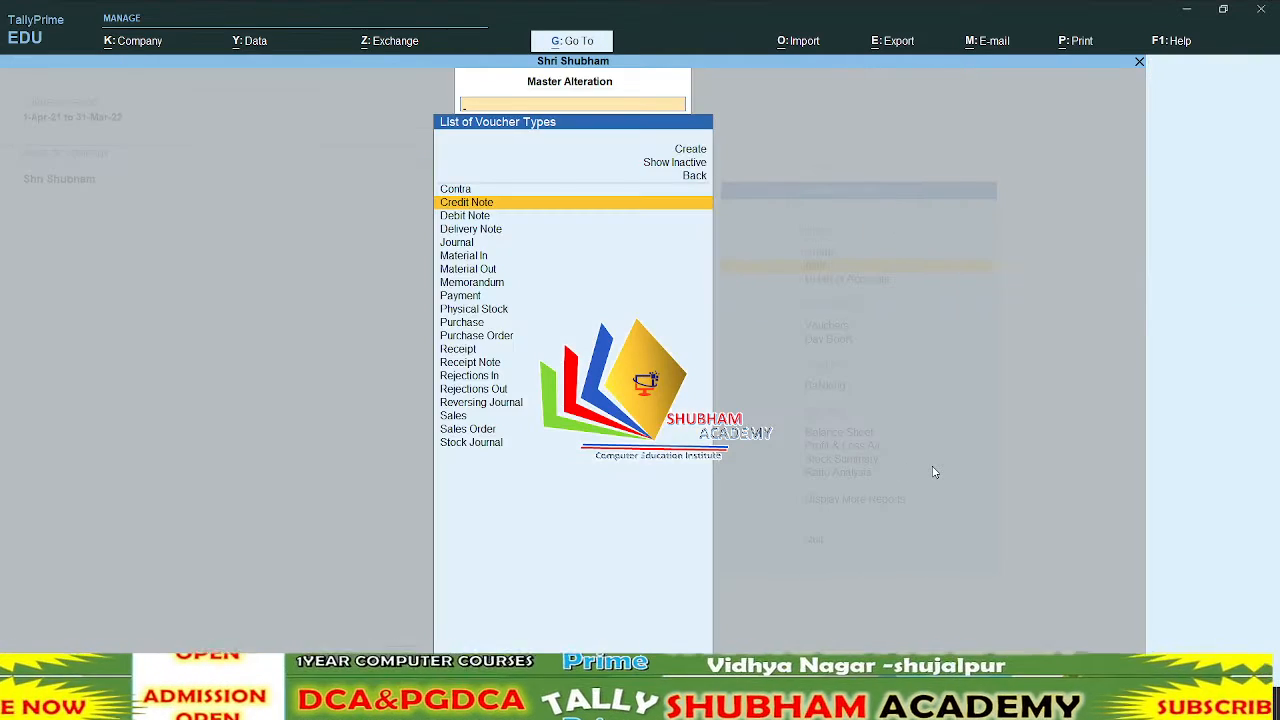
key("Escape")
key("Escape")
key("Escape")
key("Escape")
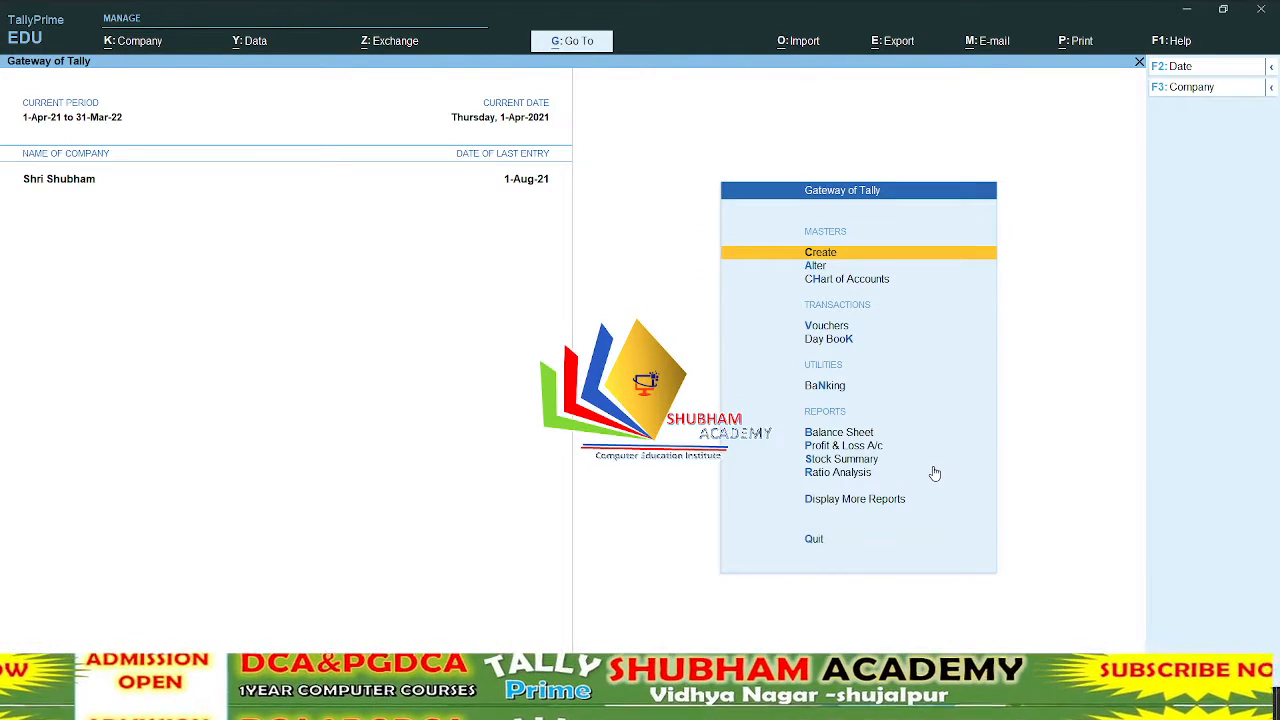
- Start a Credit Note voucher with the Compound Interest voucher class and date it 1-May-21
key("v")
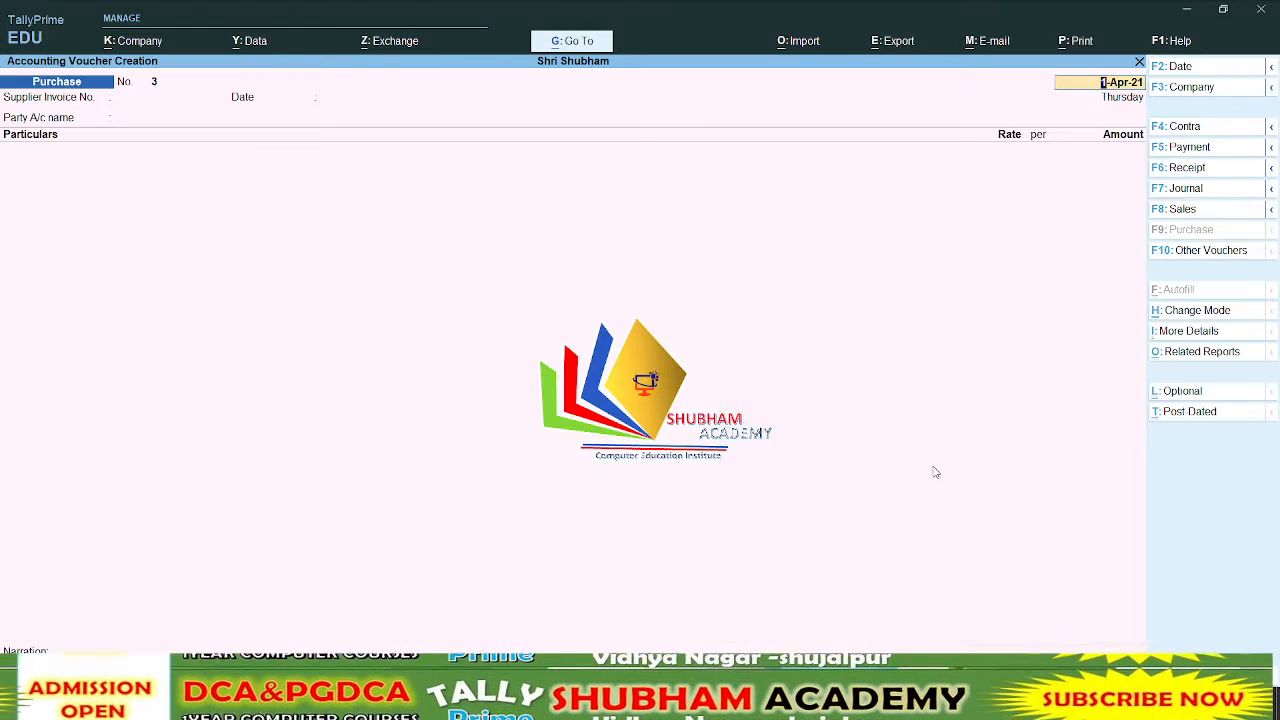
key("F6")
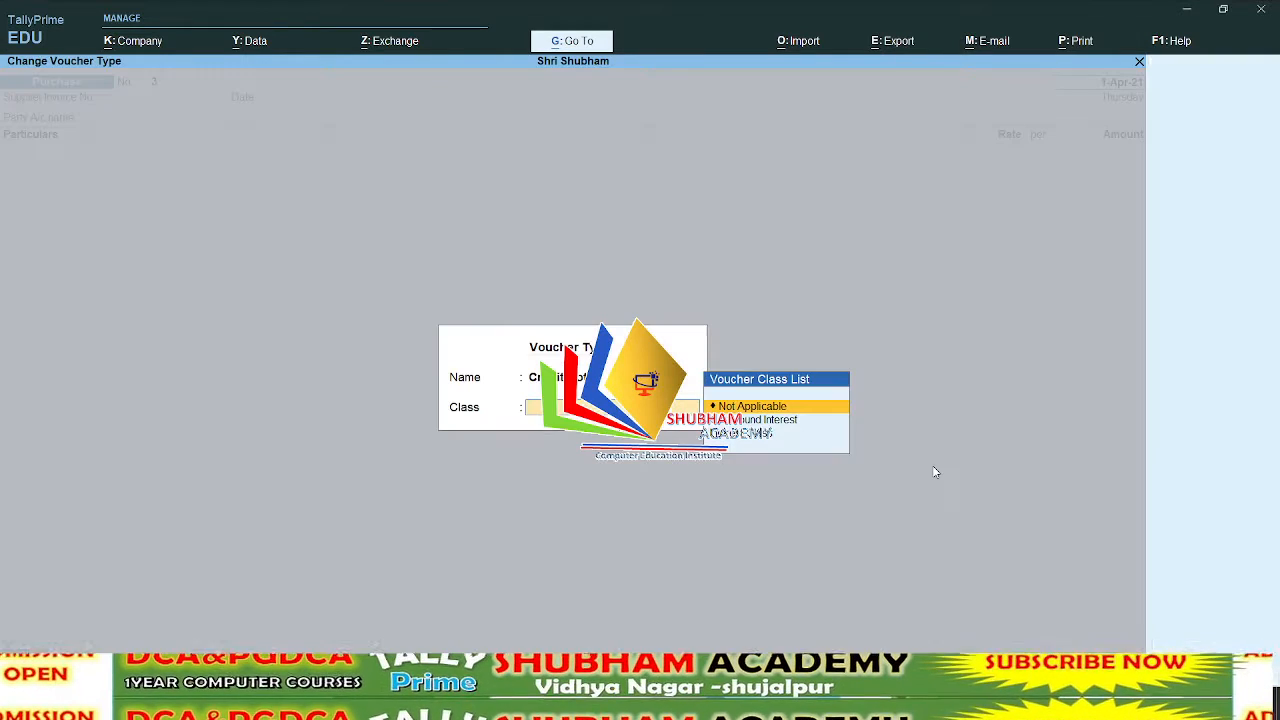
key("Down")
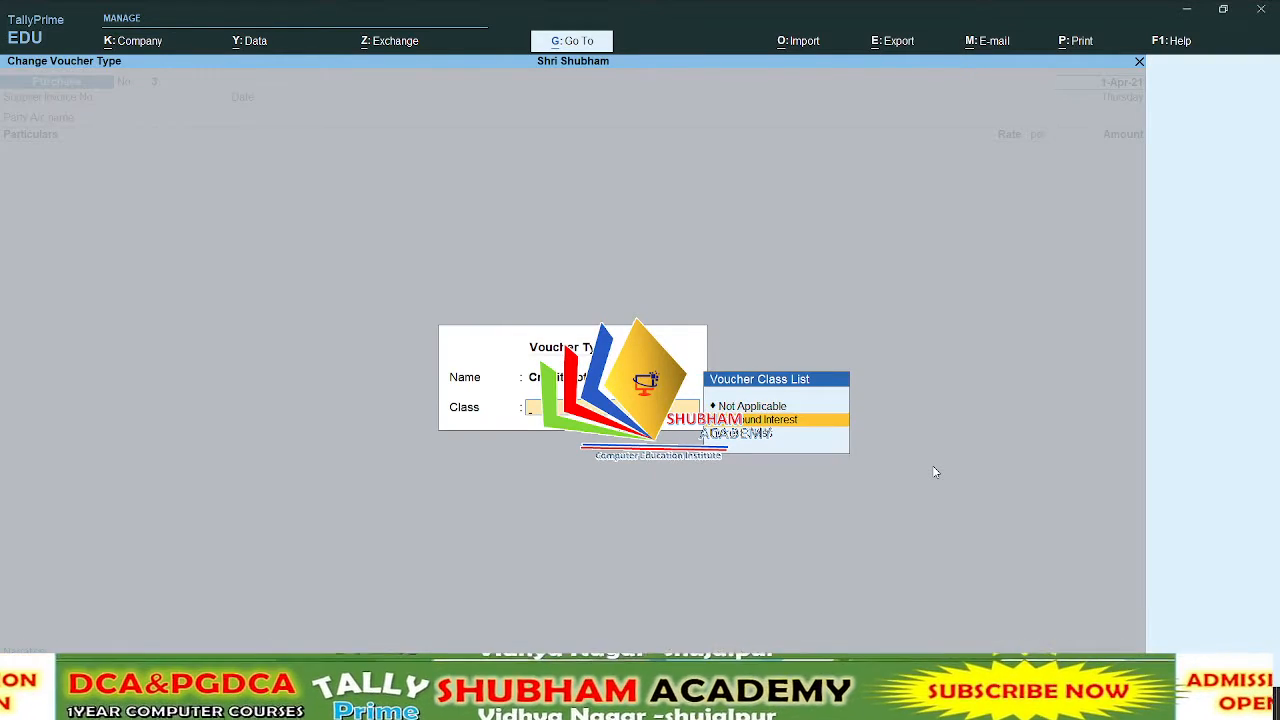
key("Return")
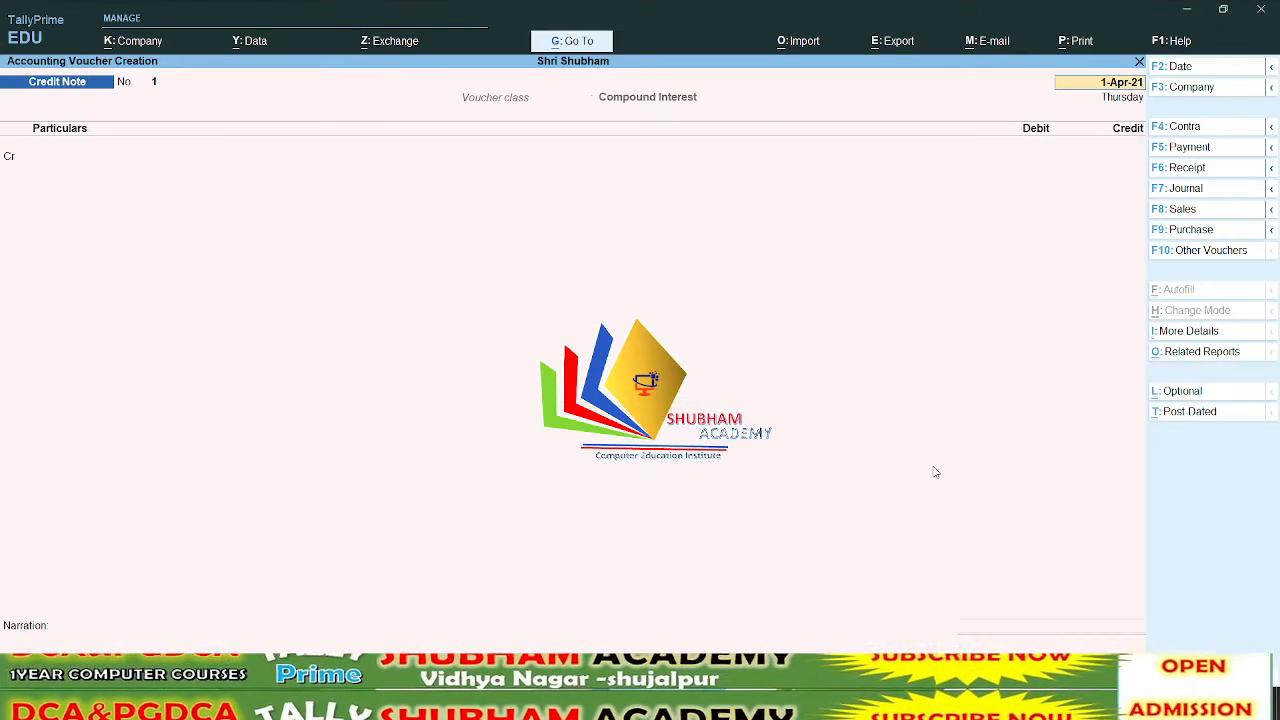
key("F2")
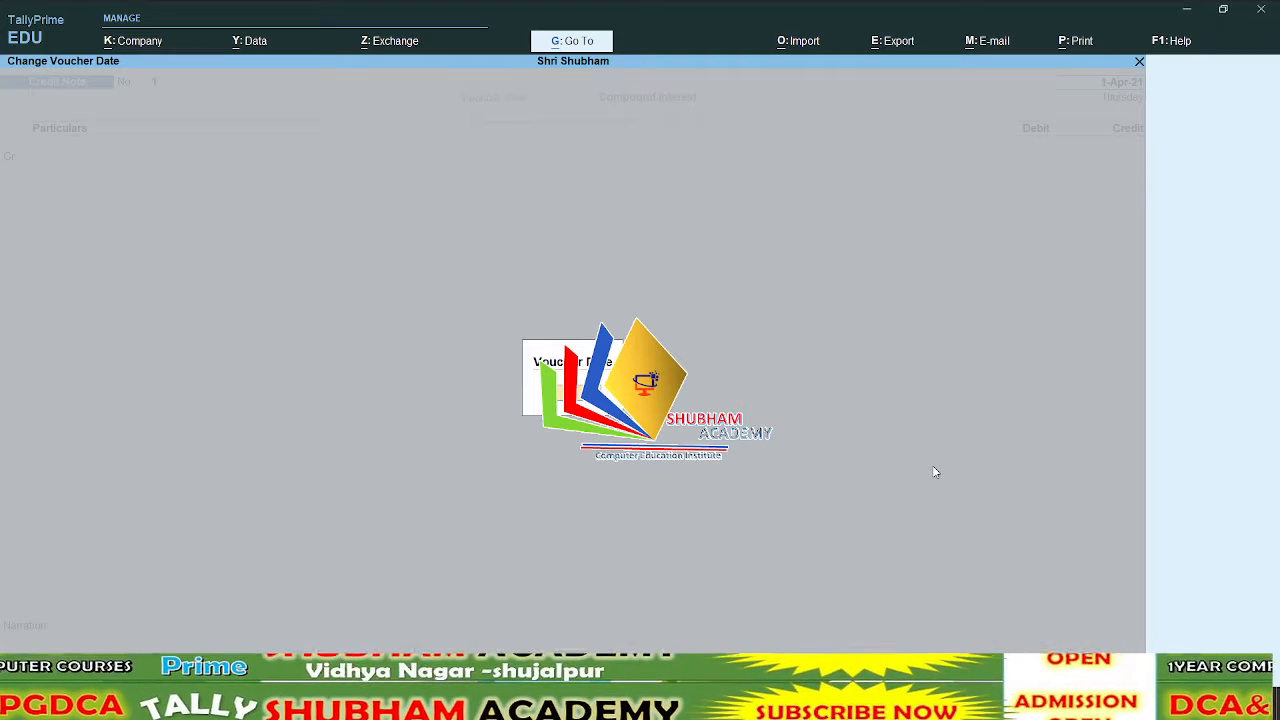
key("Return")
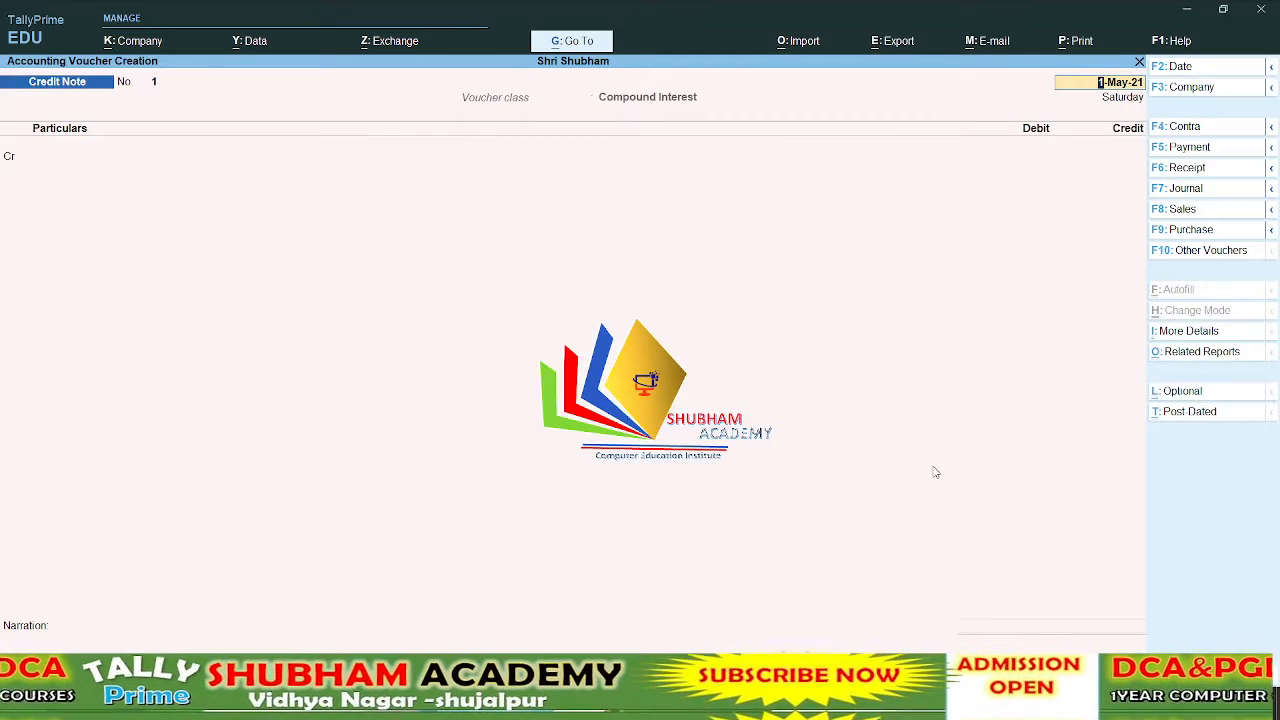
key("Return")
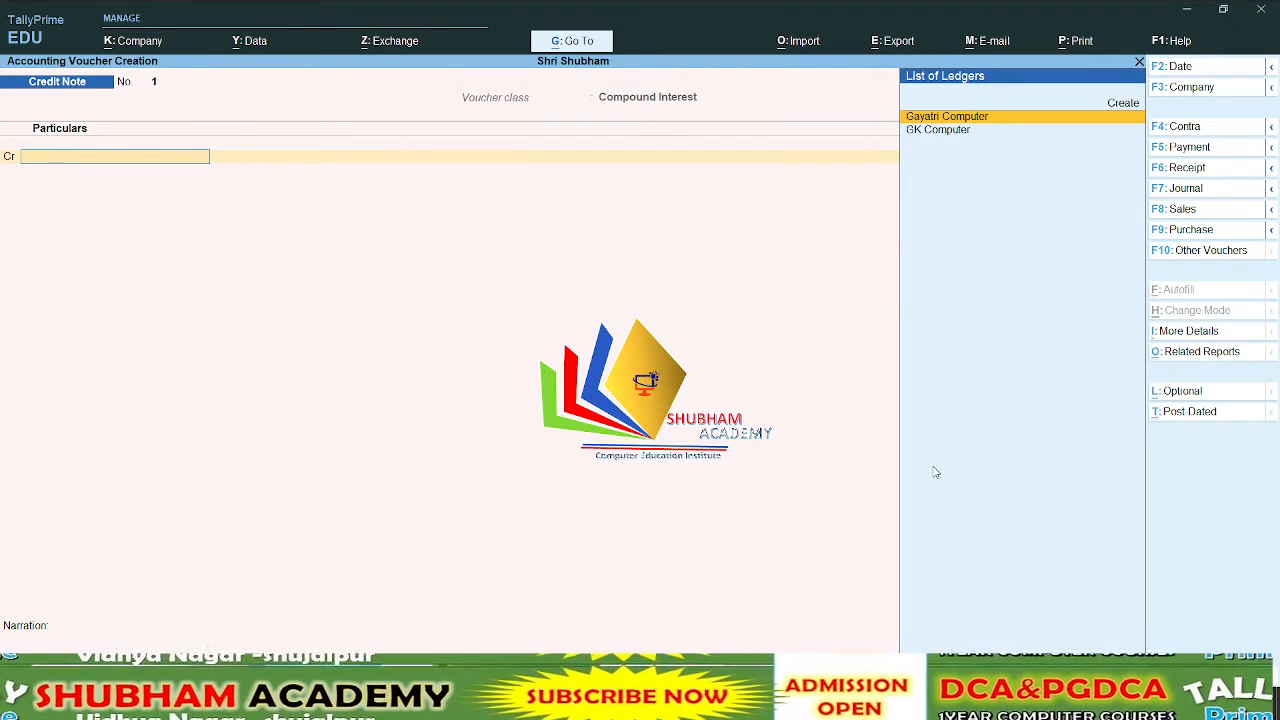
- Credit GK Computer with the interest on bill 2 and end the interest bill list
key("Down")
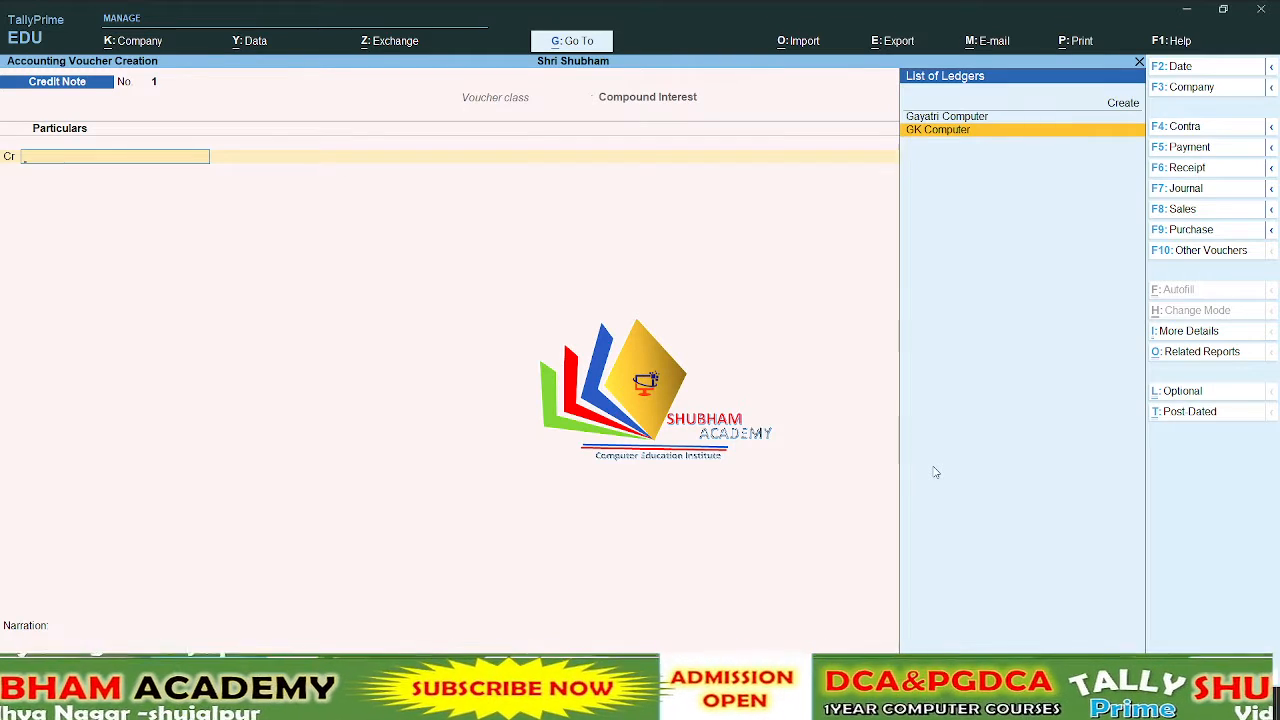
key("Return")
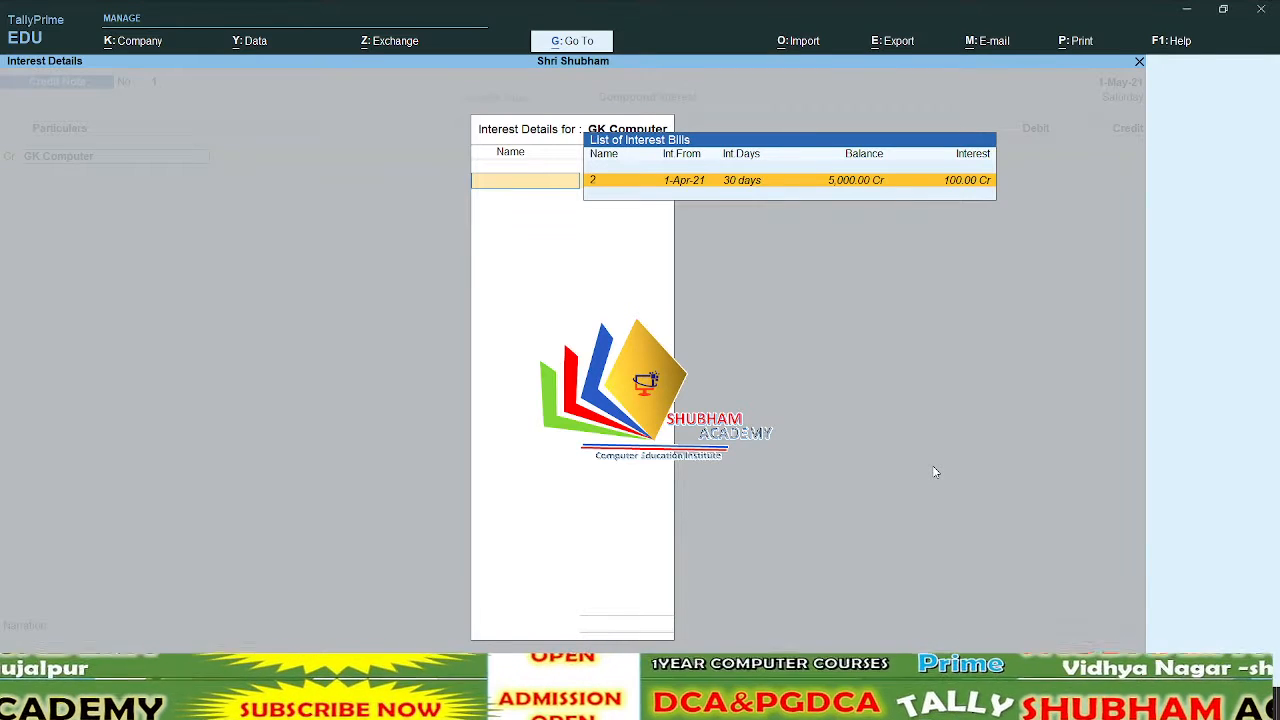
key("Return")
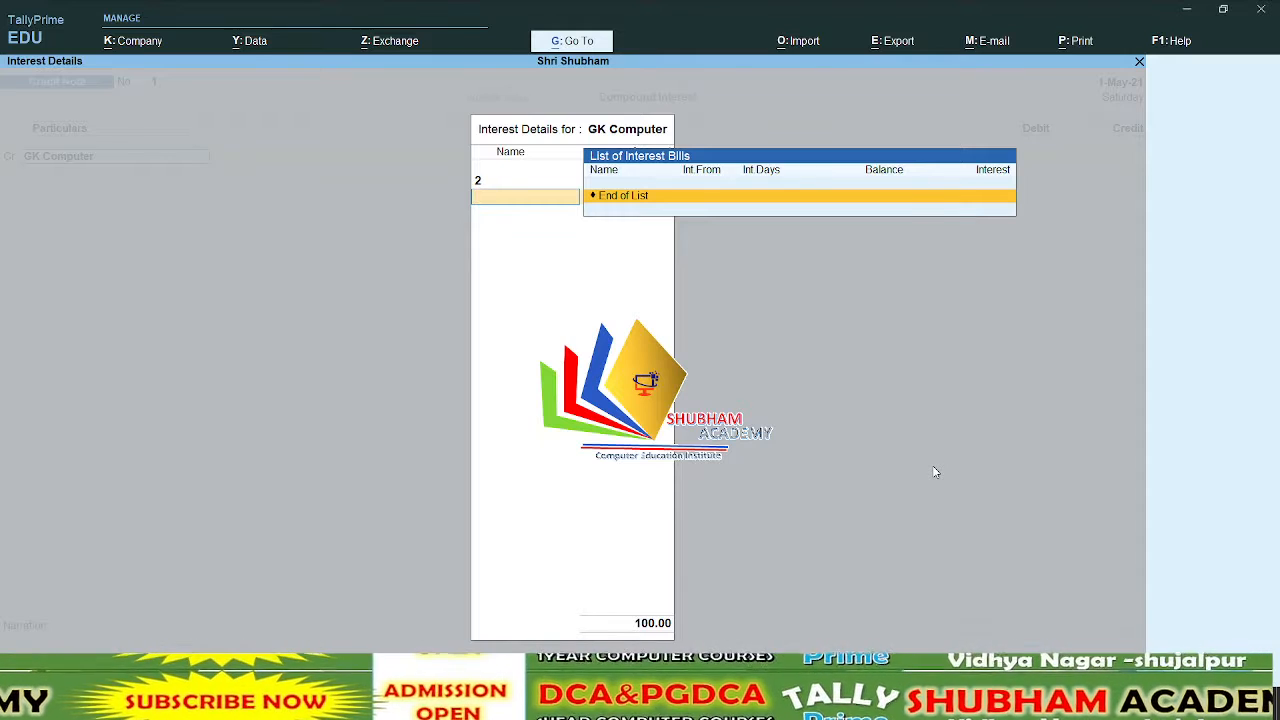
key("Return")
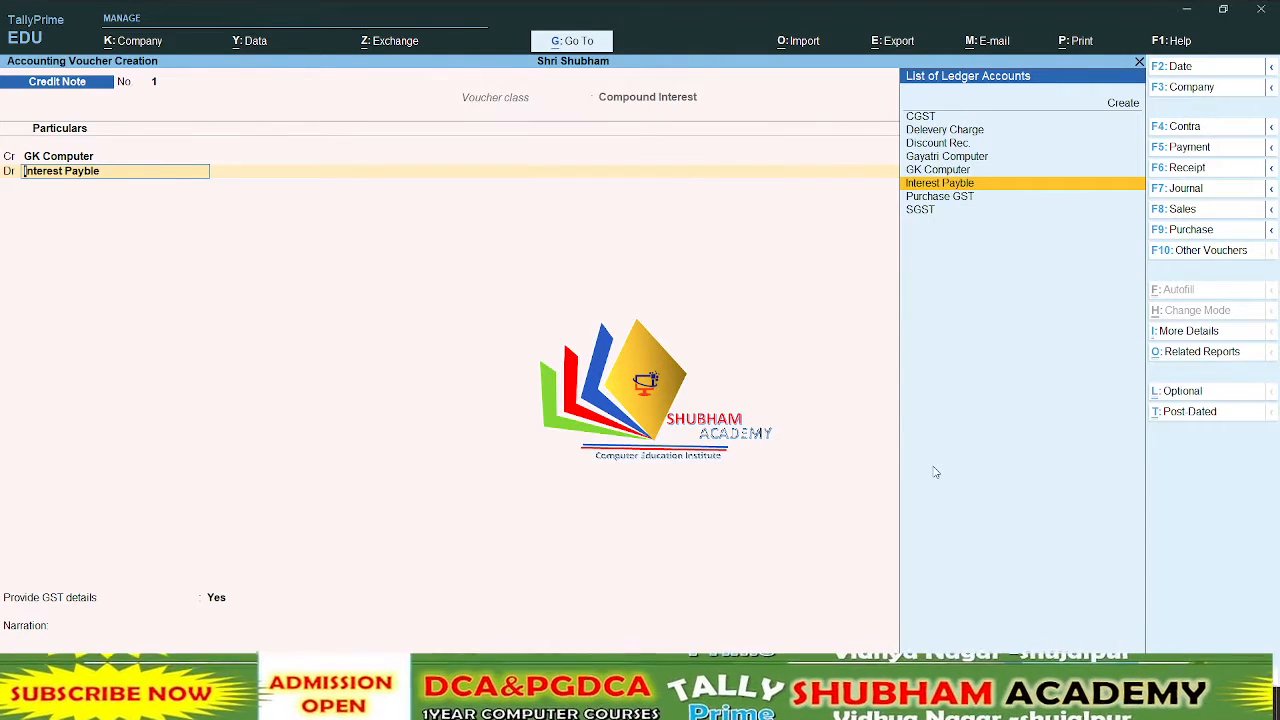
- Debit the Interest Payble ledger with 100.00 after checking its master, and set Provide GST details to No
key("ctrl+Return")
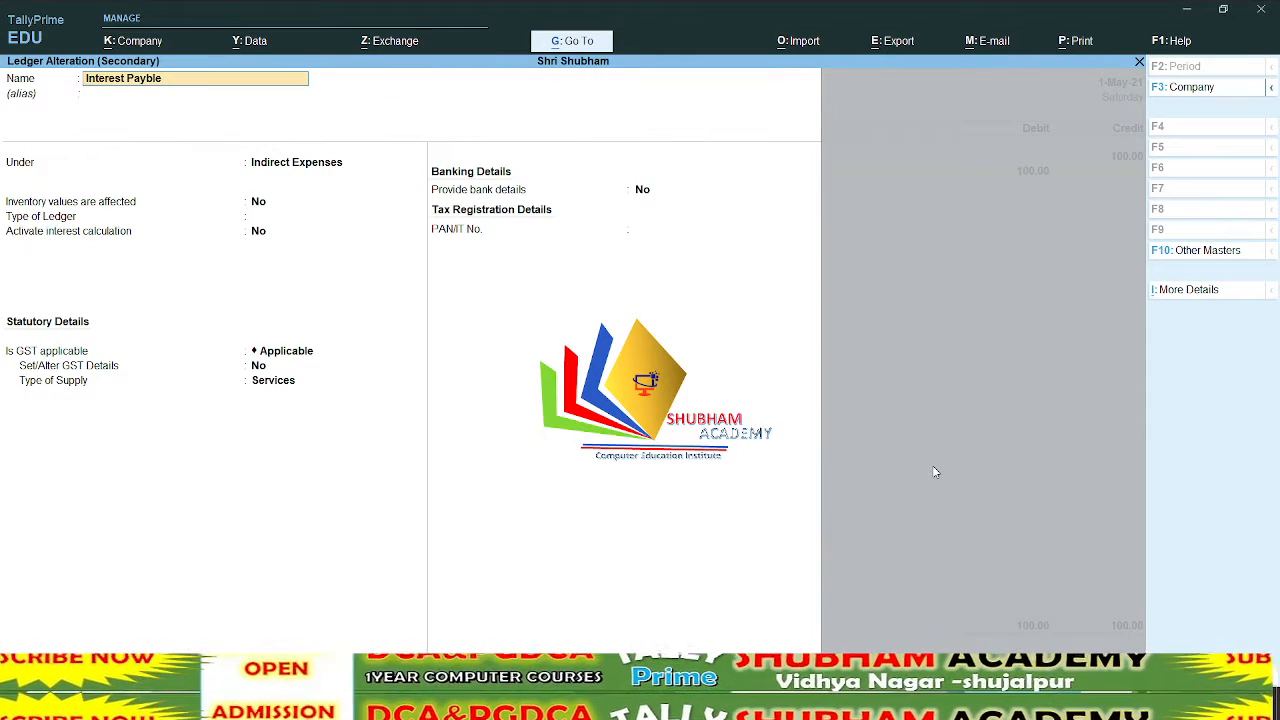
key("Escape")
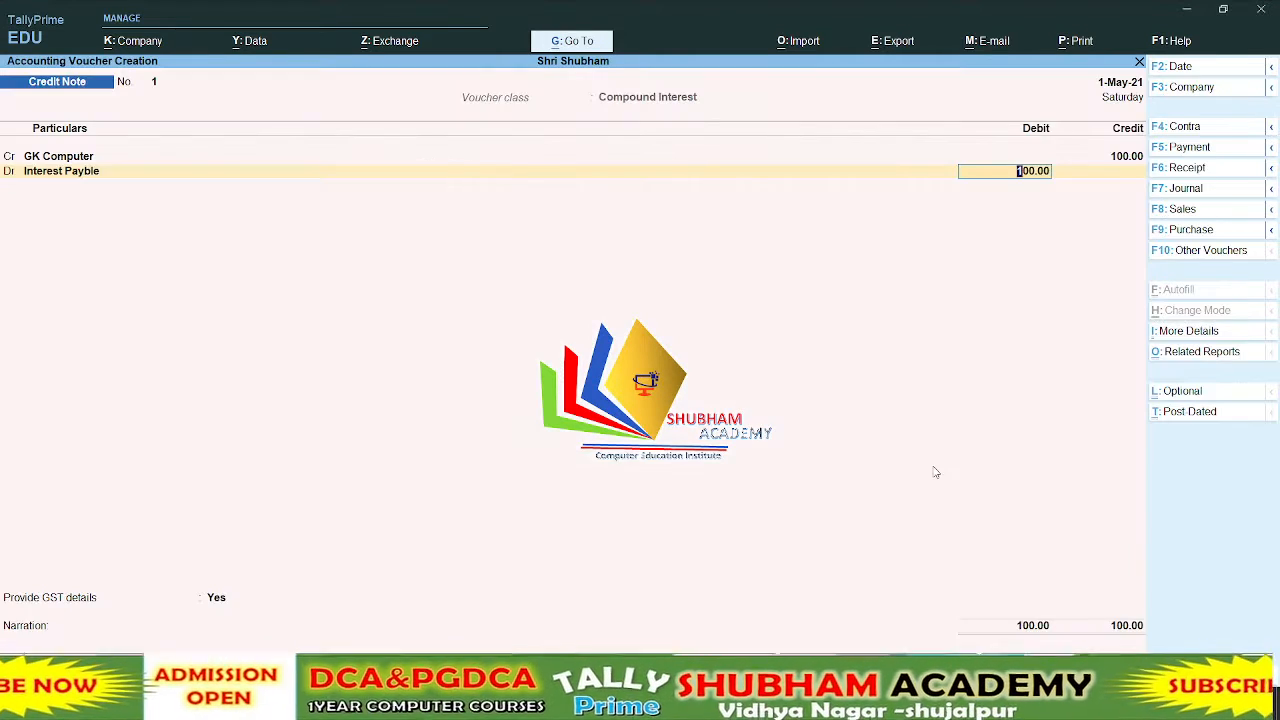
key("Return")
key("Return")
key("Up")
key("Return")
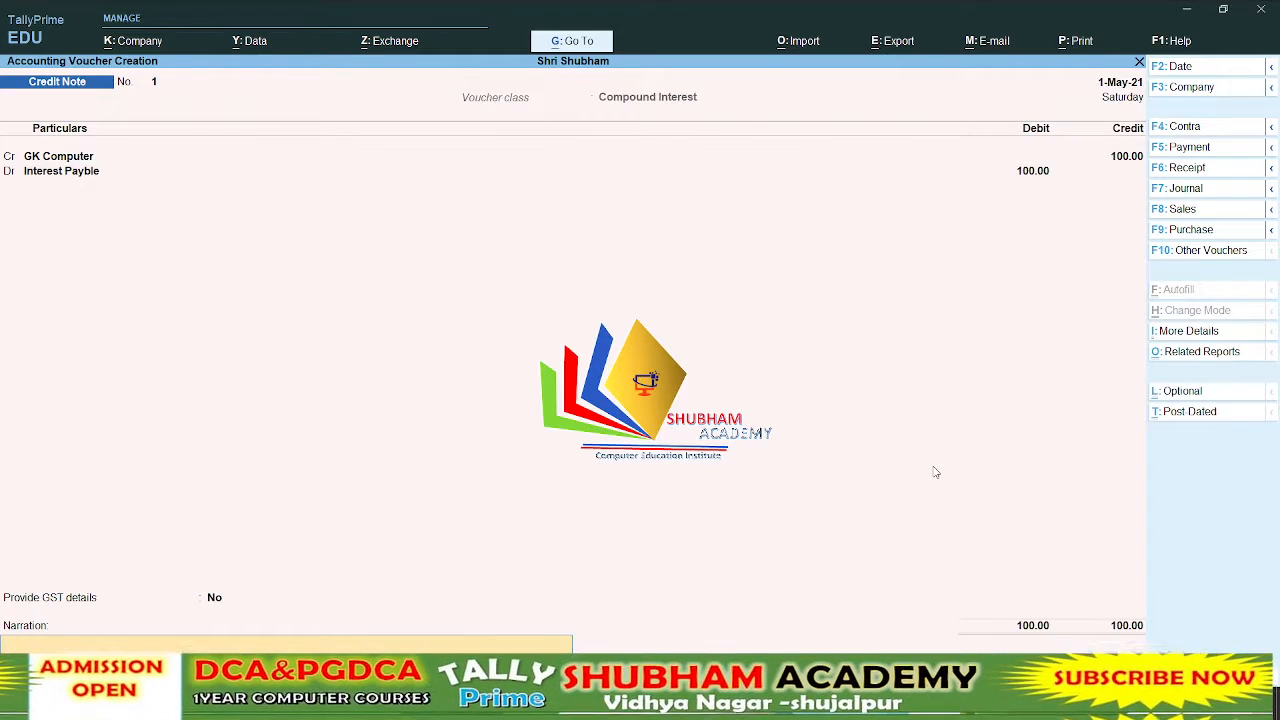
- Save the 1-May-21 credit note without a narration and return to the Gateway of Tally
key("Return")
key("Return")
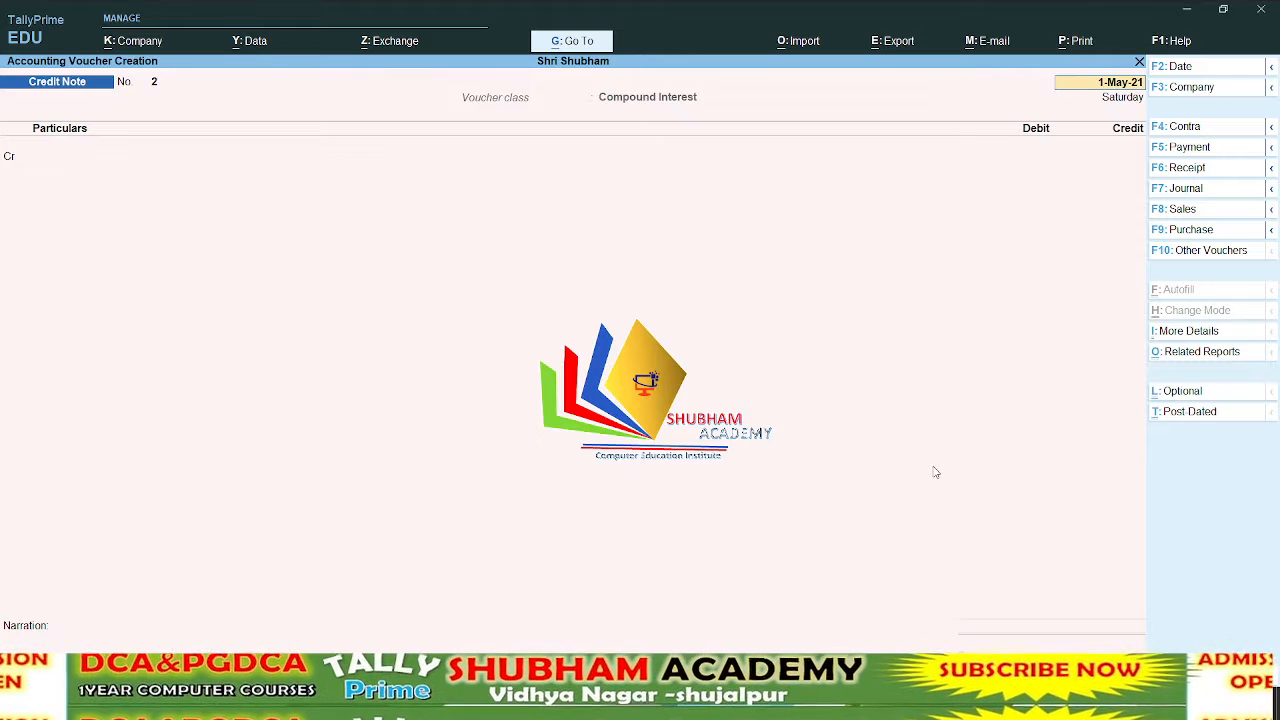
key("BackSpace")
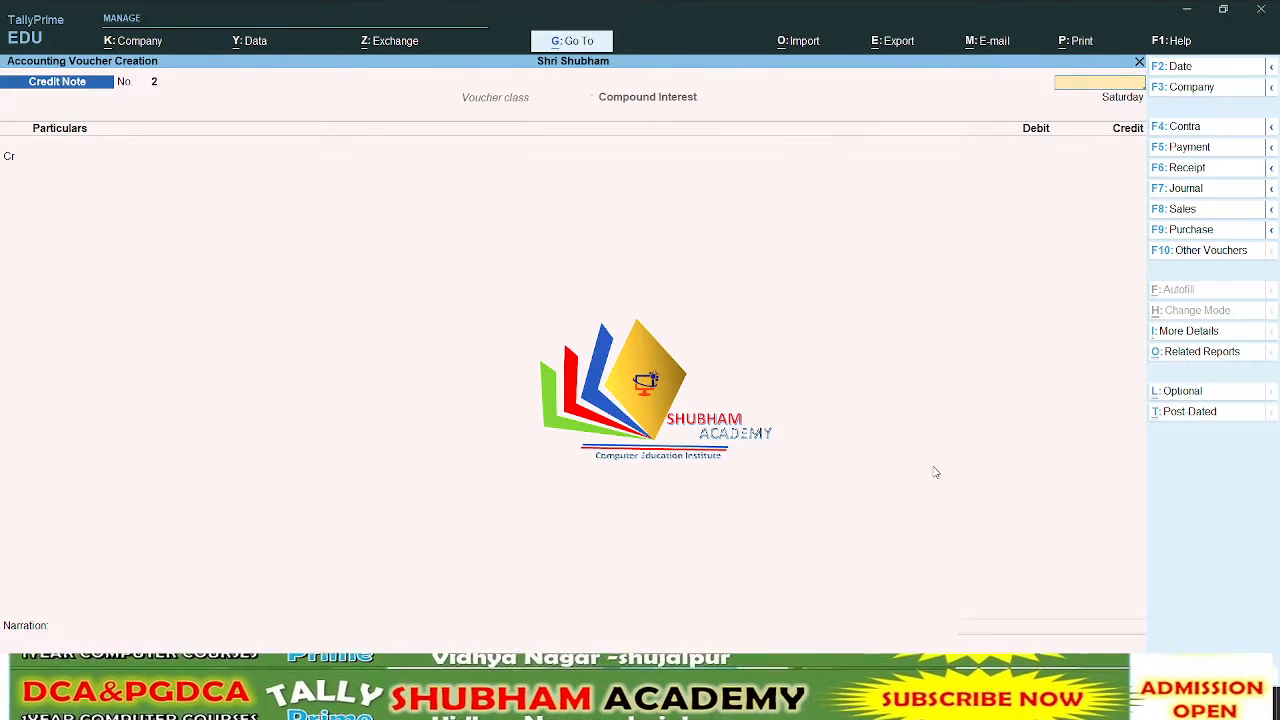
key("Escape")
key("Up")
key("Up")
key("Up")
key("Escape")
- Open the Interest Payable report and look into GK Computer's bill-wise interest under Sundry Creditors
key("n")
key("d")
key("s")
key("i")
key("Down")
key("Return")
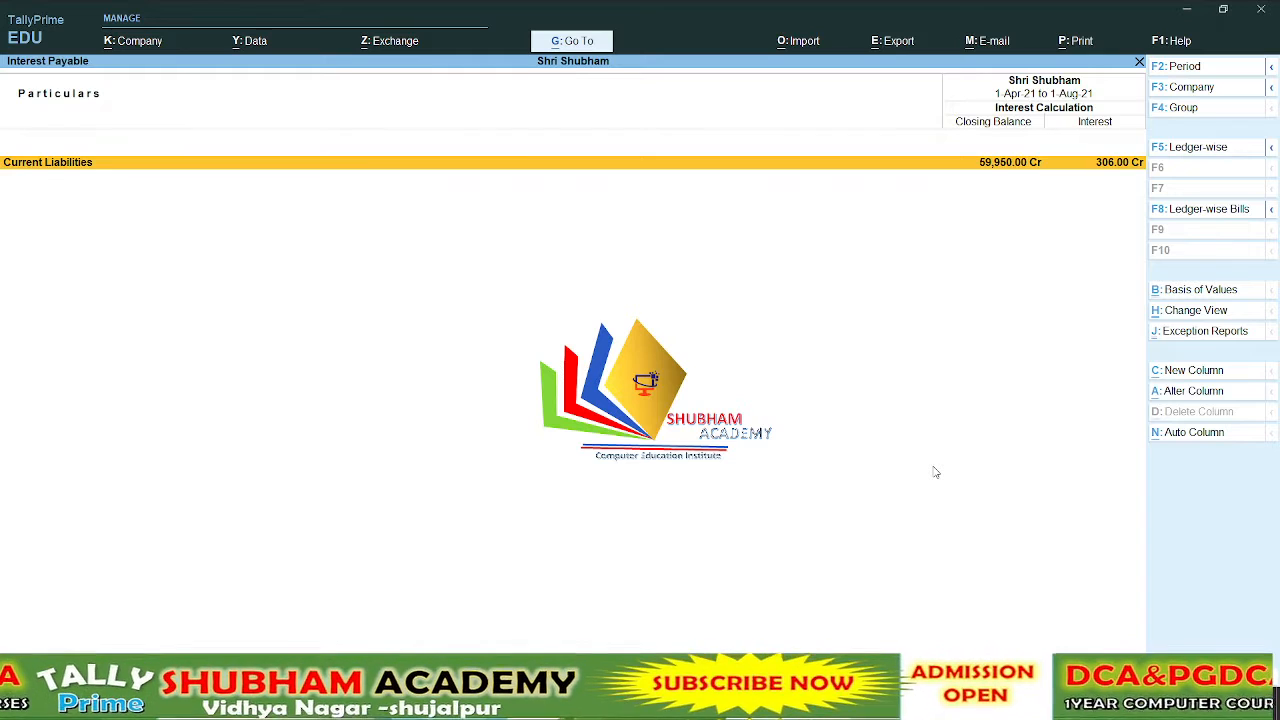
key("Return")
key("Return")
key("Return")
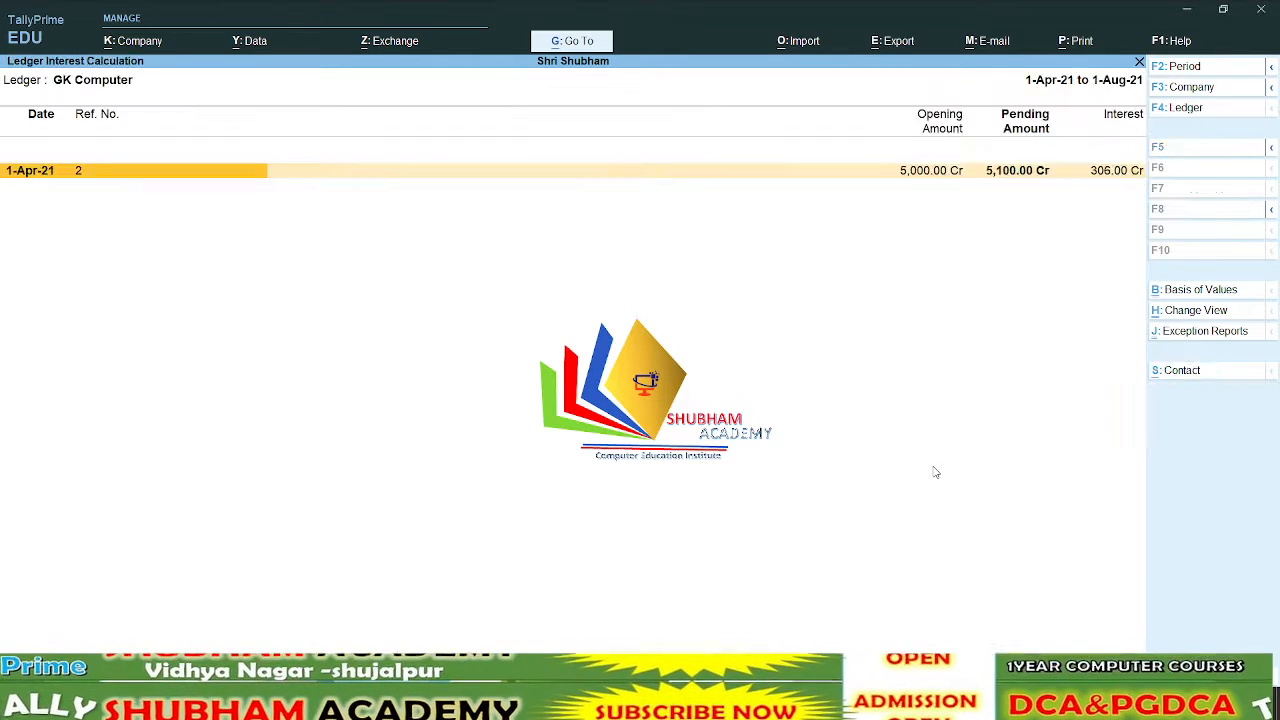
key("Escape")
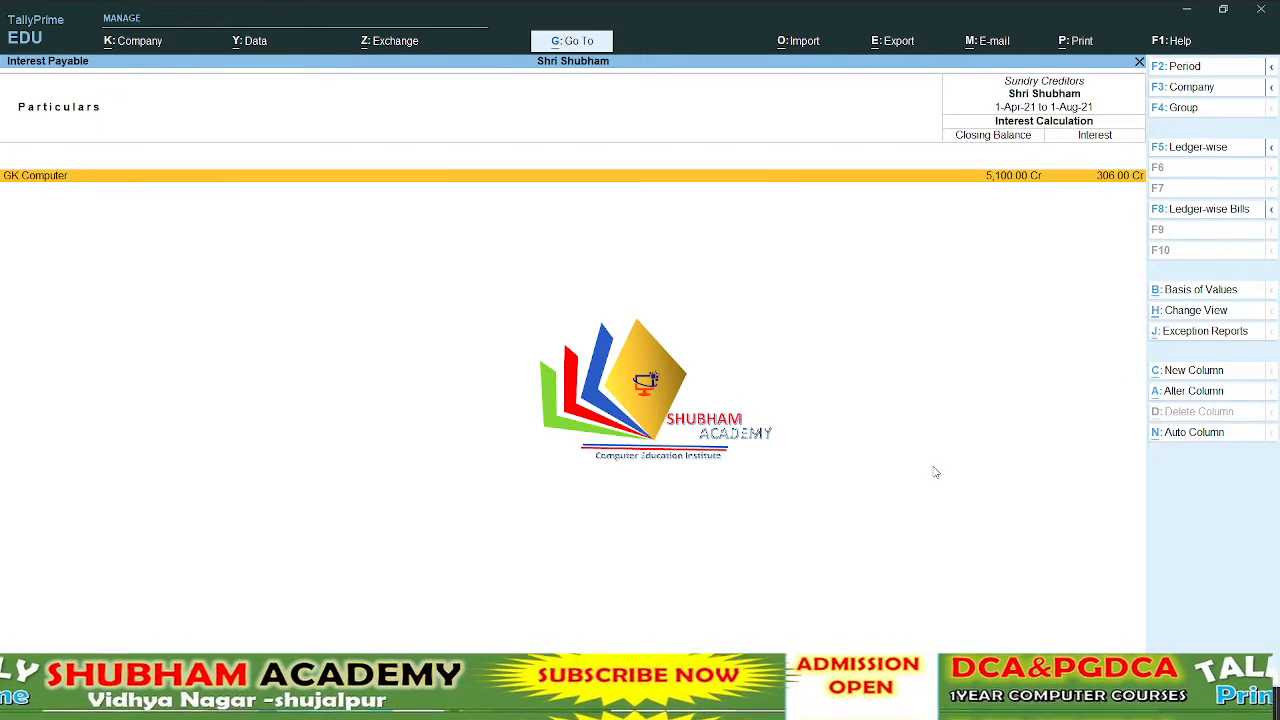
- Check GK Computer's interest payable for 1-Apr-21 to 1-Jun-21 and for 1-Apr-21 to 1-Jul-21, and return to the Gateway of Tally
key("F2")
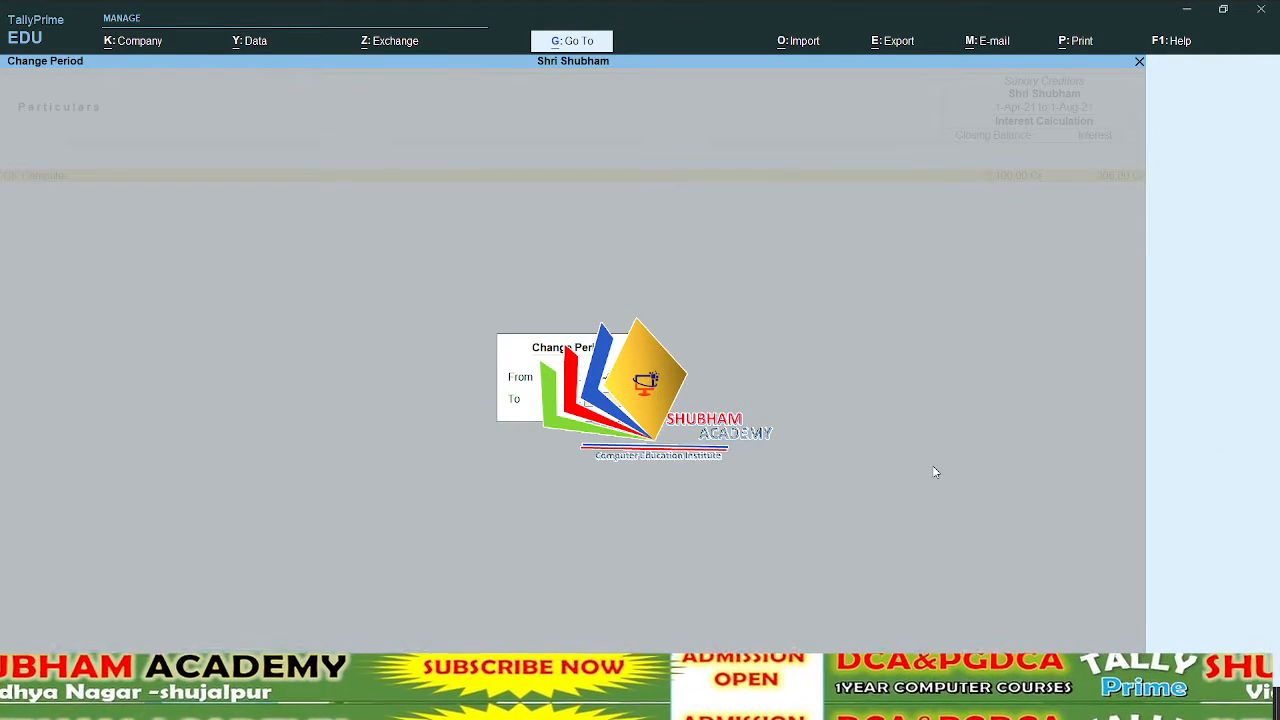
key("Return")
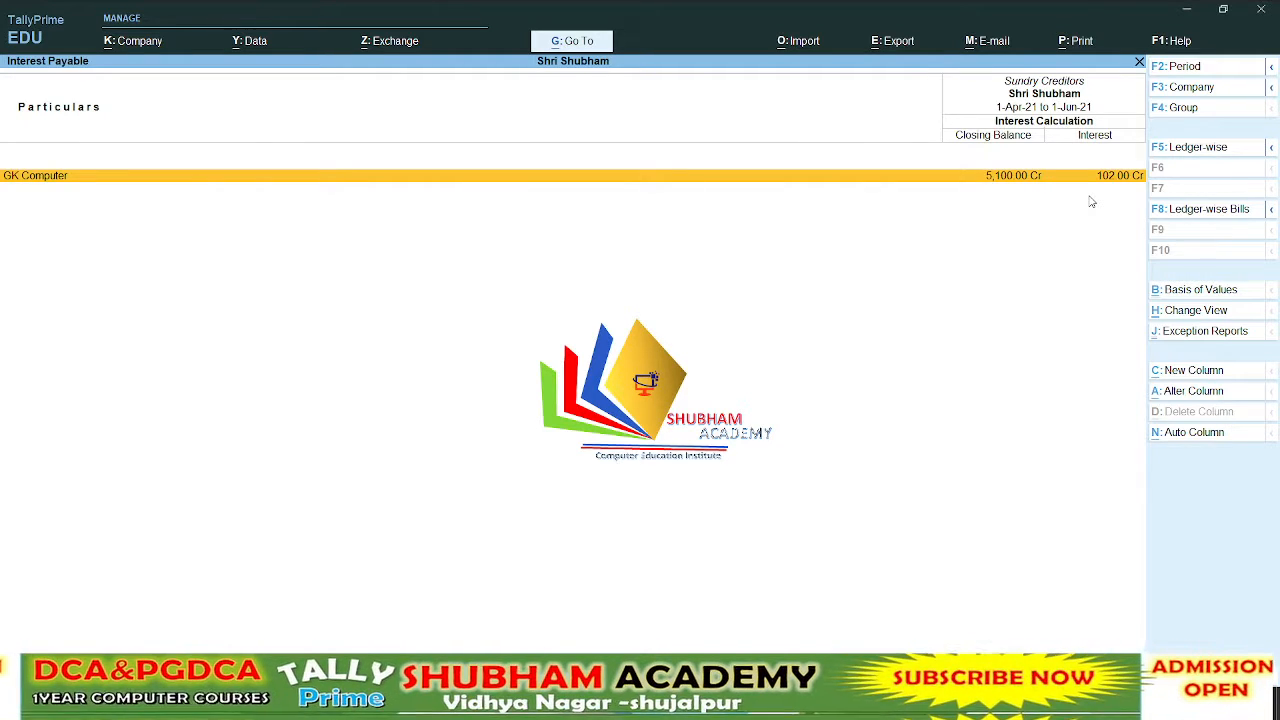
key("F2")
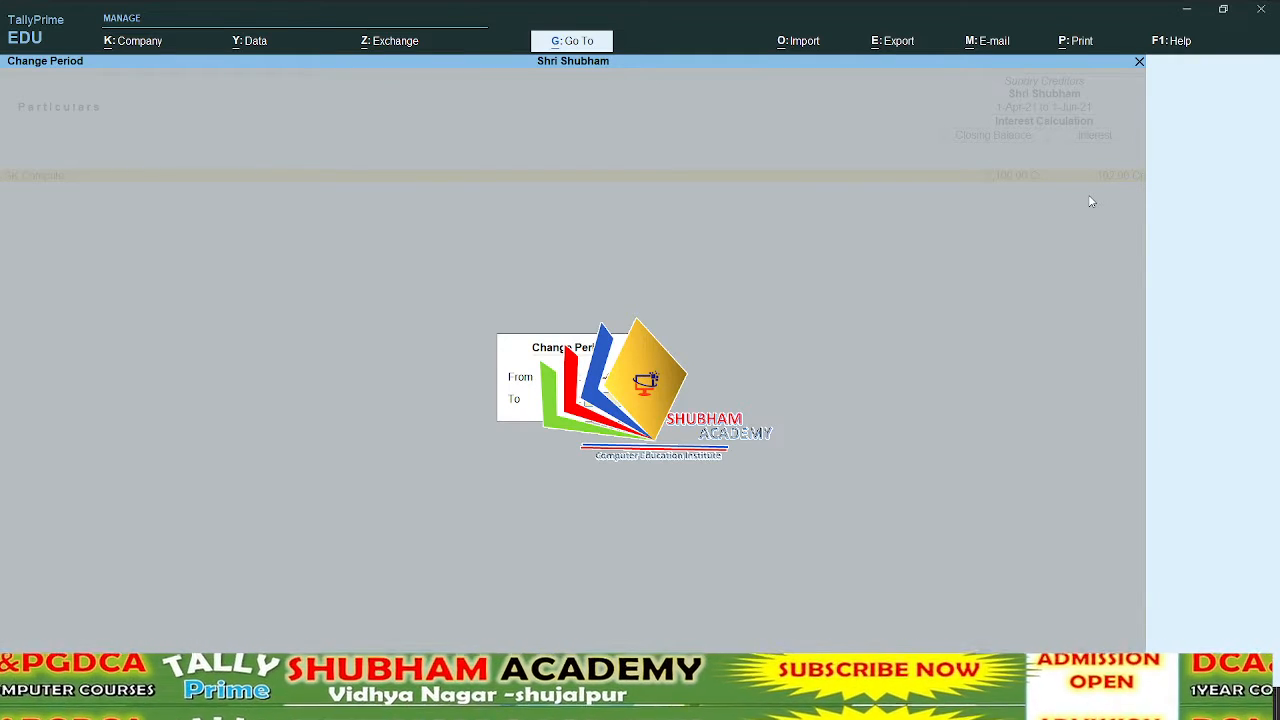
key("Return")
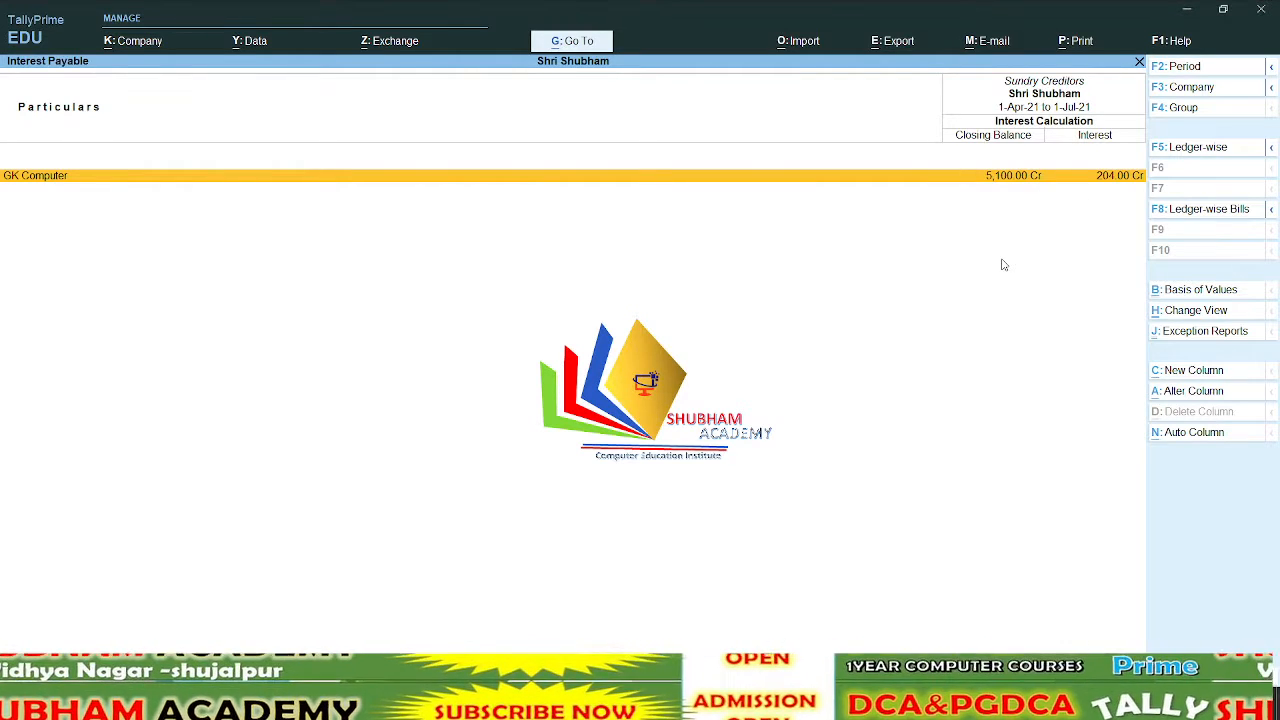
key("Escape")
key("Escape")
key("Escape")
key("Escape")
key("Escape")
key("Escape")
key("Escape")
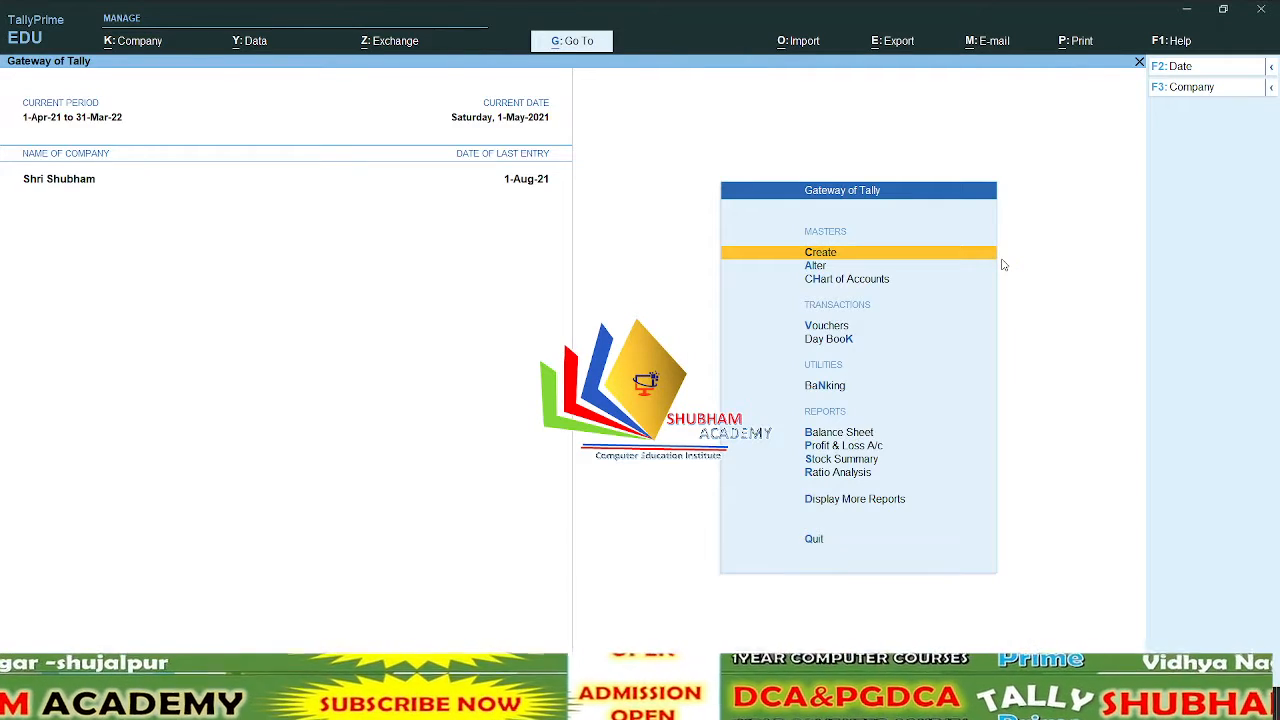
- Start a Credit Note voucher with the Compound Interest voucher class and date it 1-Jun-21
key("v")
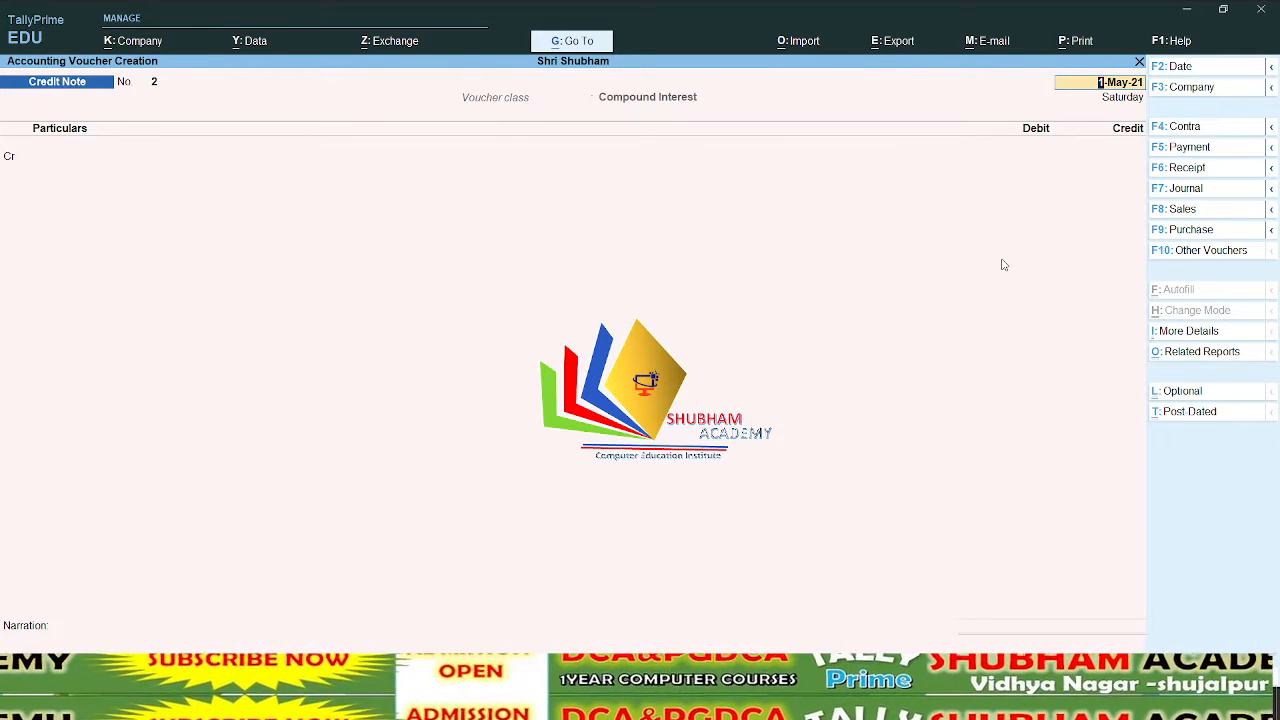
key("ctrl+F8")
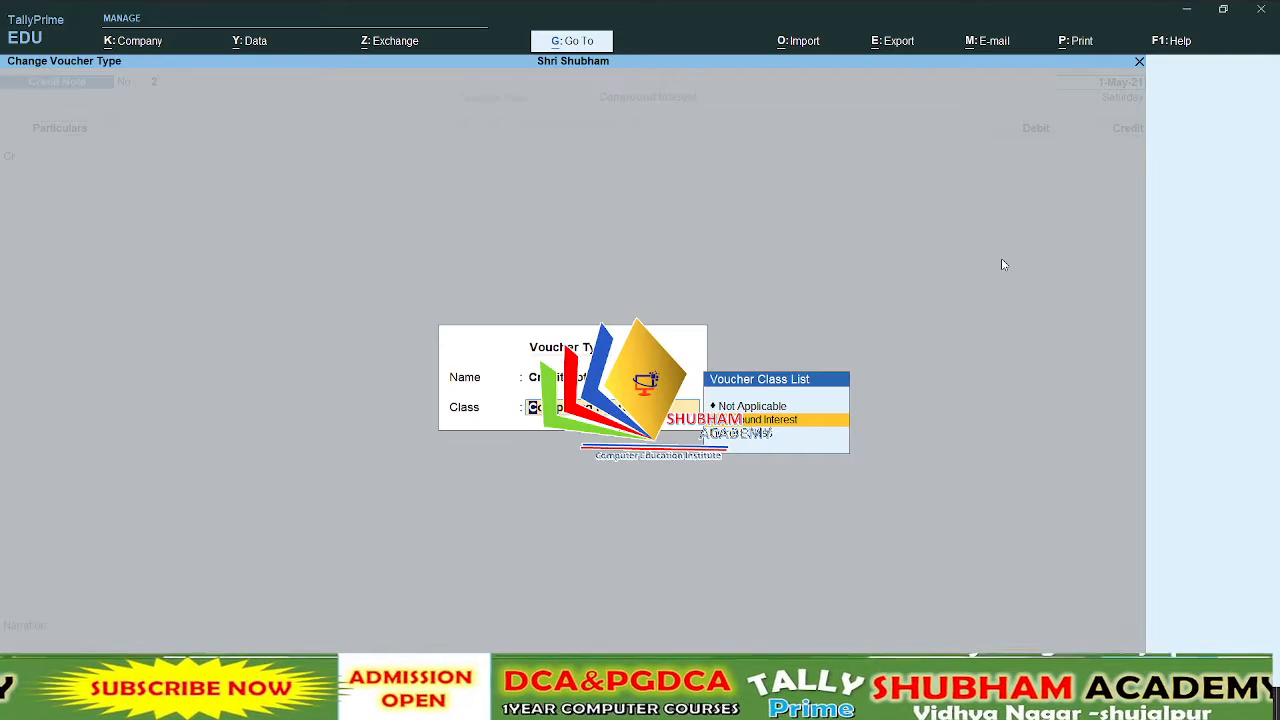
key("Return")
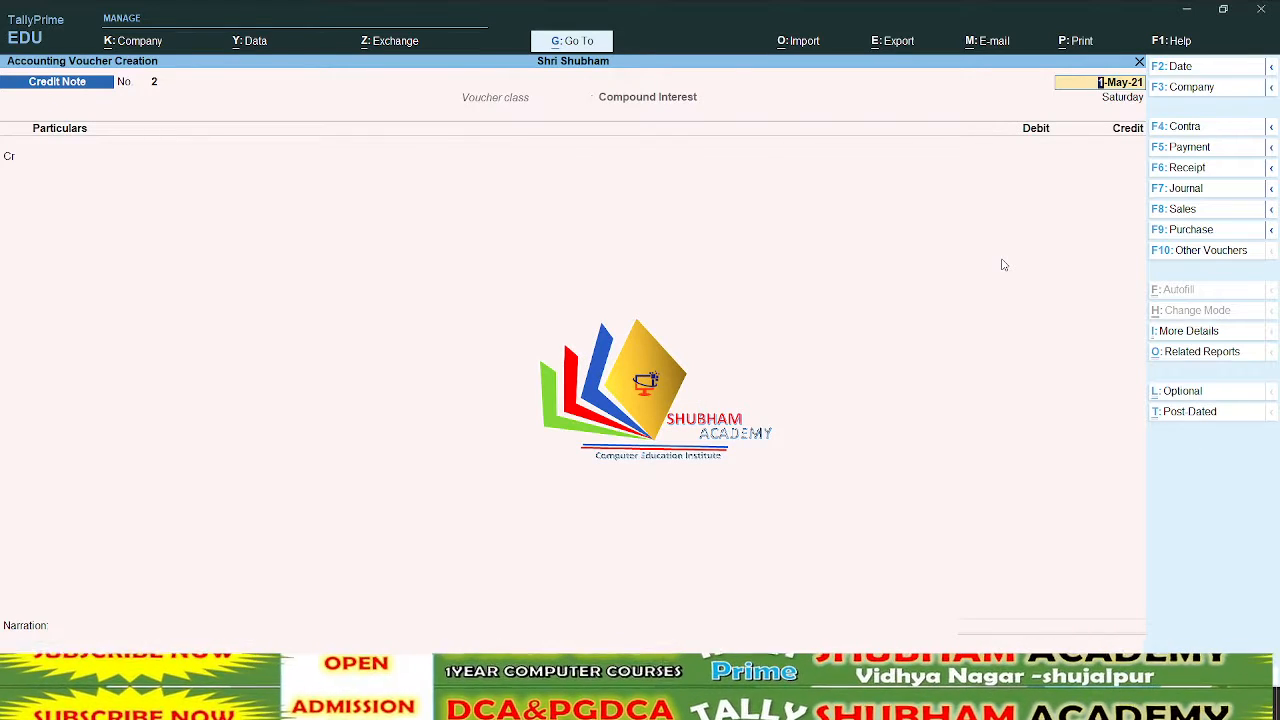
key("F2")
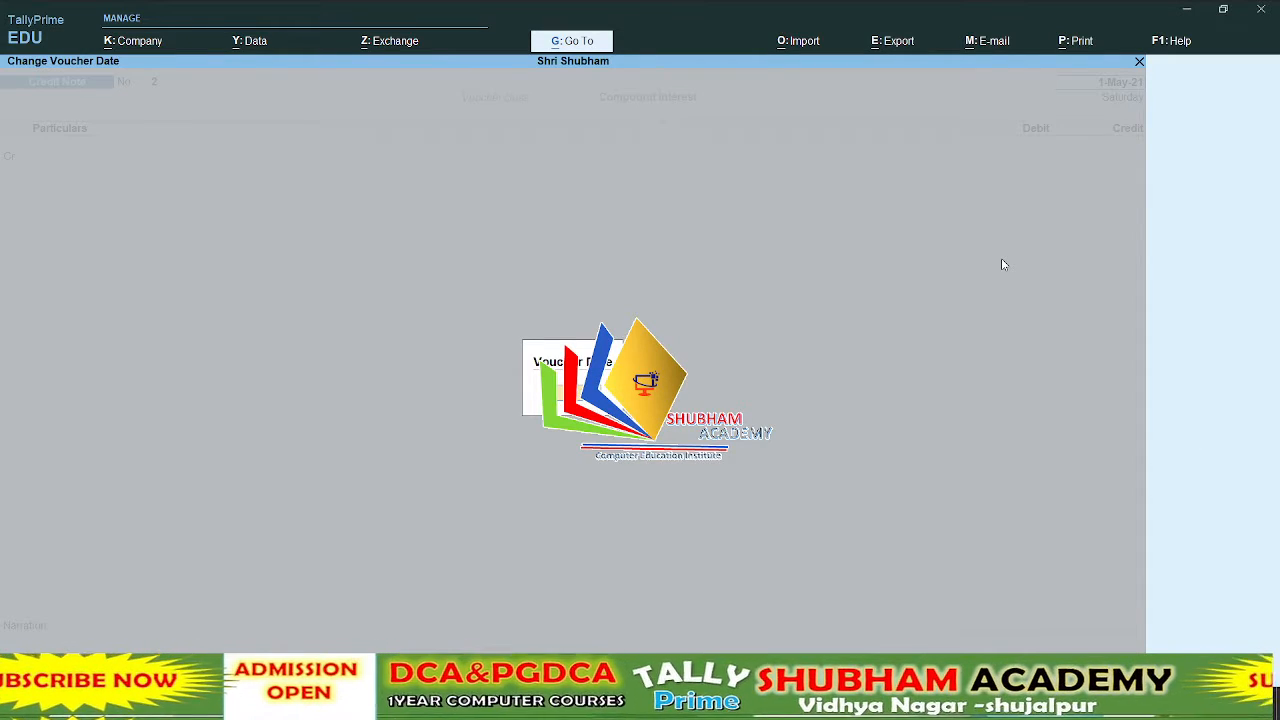
key("Return")
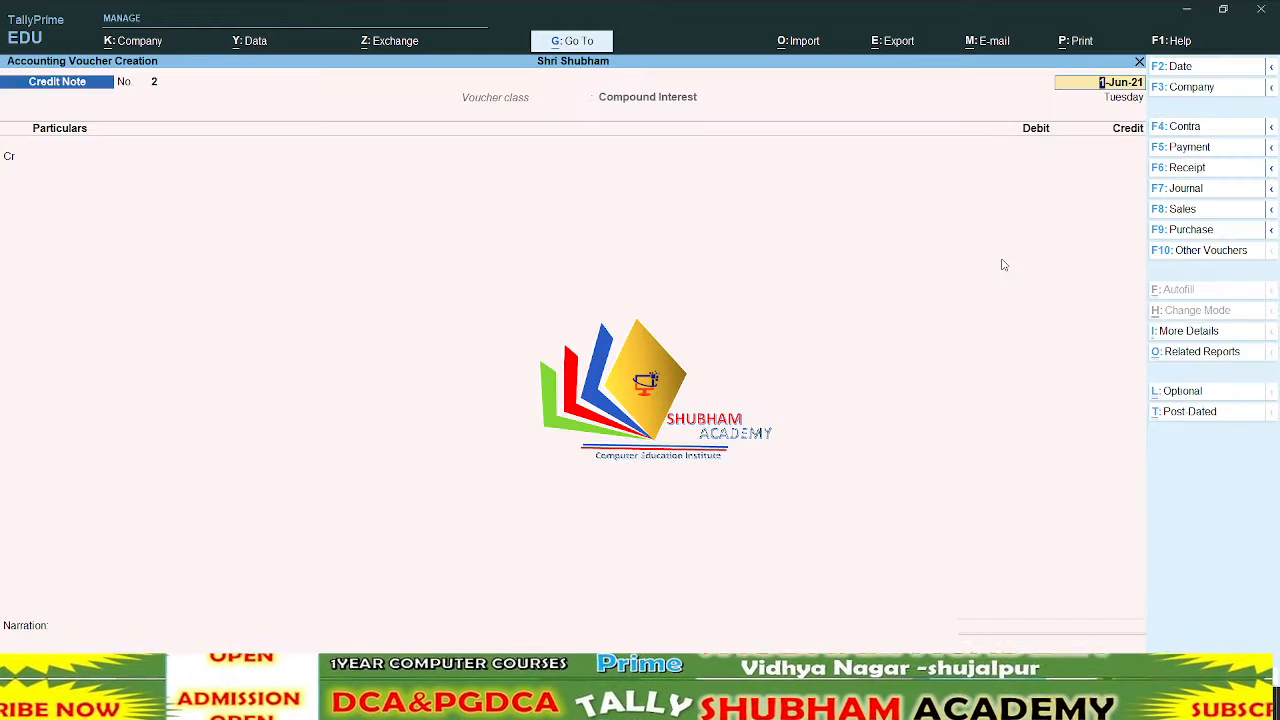
- Credit GK Computer with the 102.00 interest on bill 2
key("Down")
key("Return")
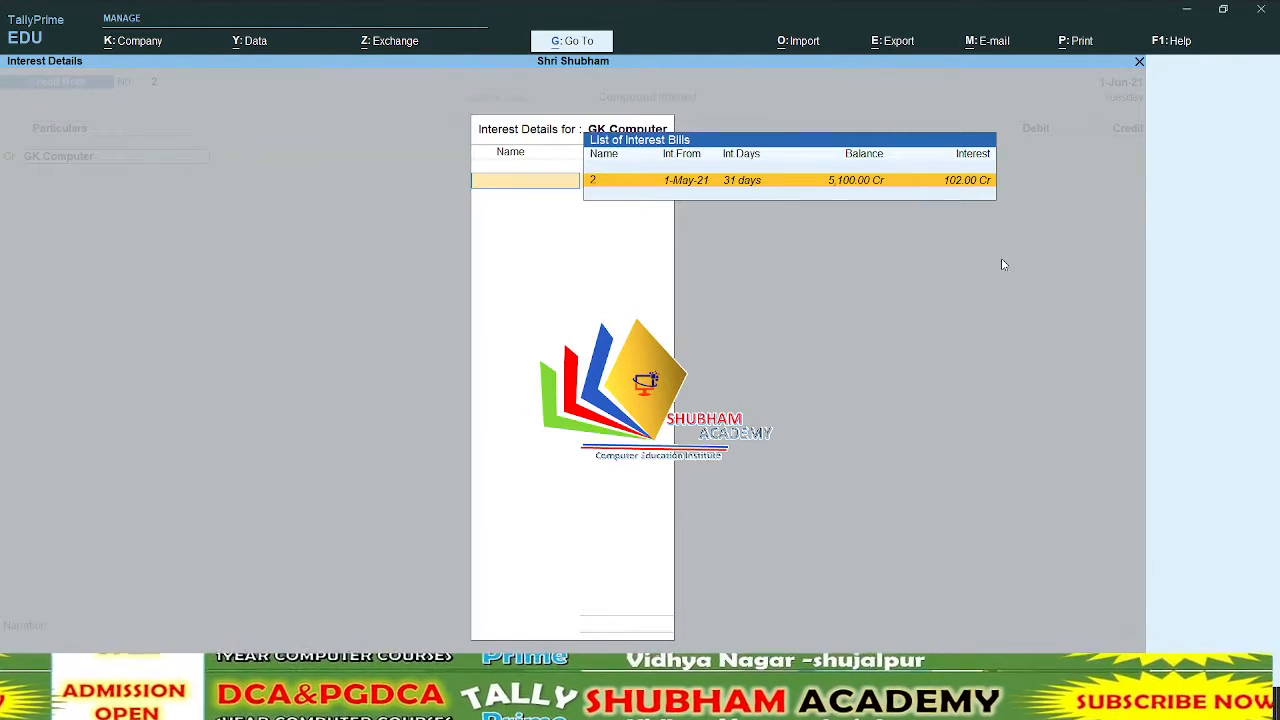
key("Return")
key("Return")
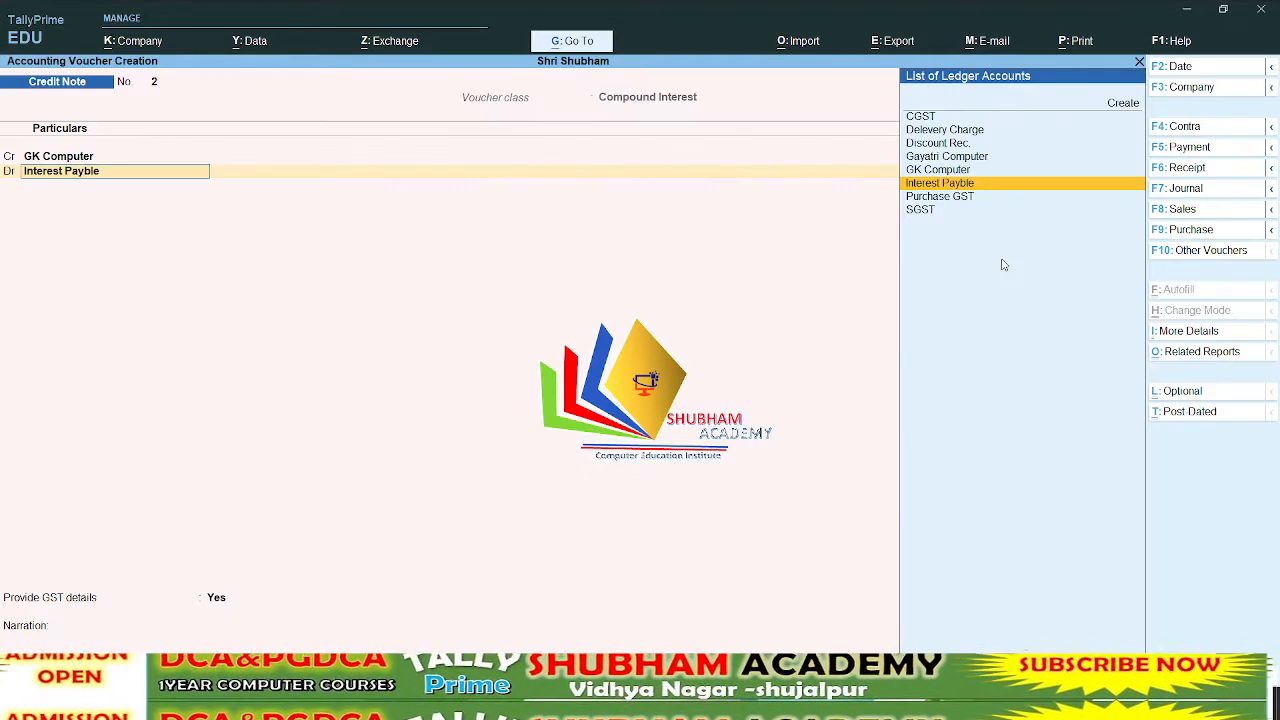
- Debit the Interest Payble ledger with 102.00 and set Provide GST details to No
key("Return")
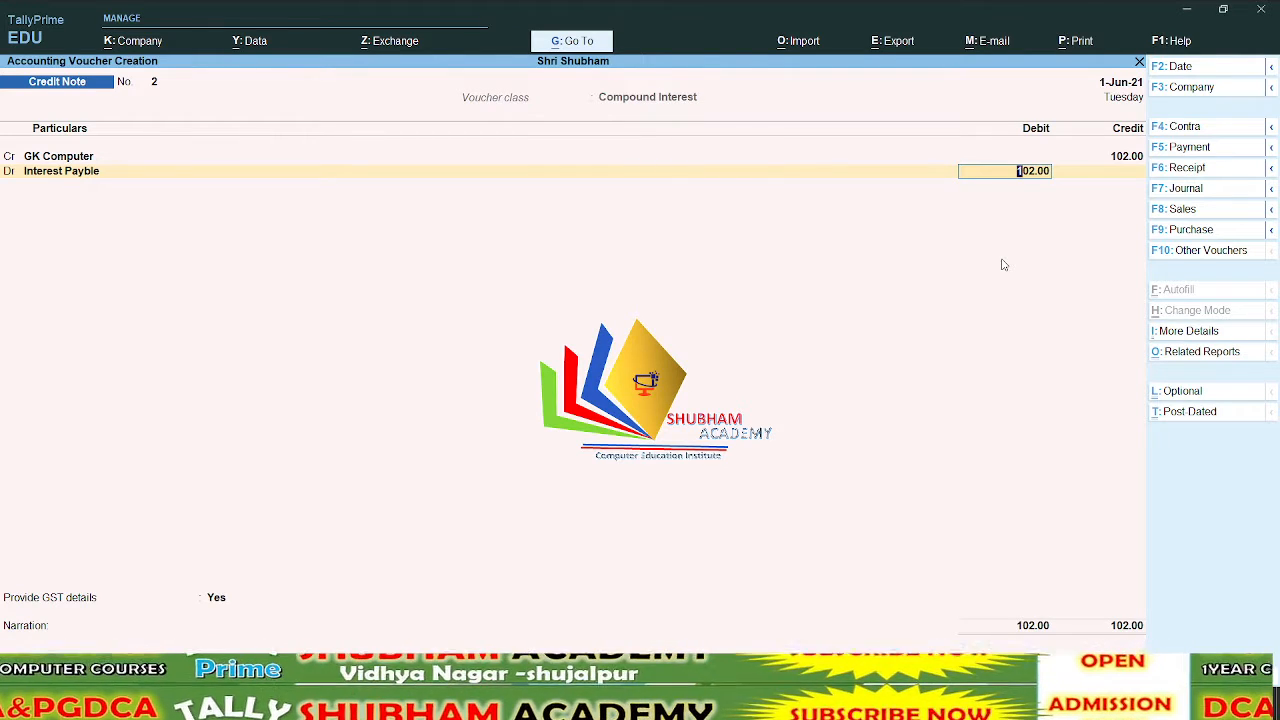
key("Return")
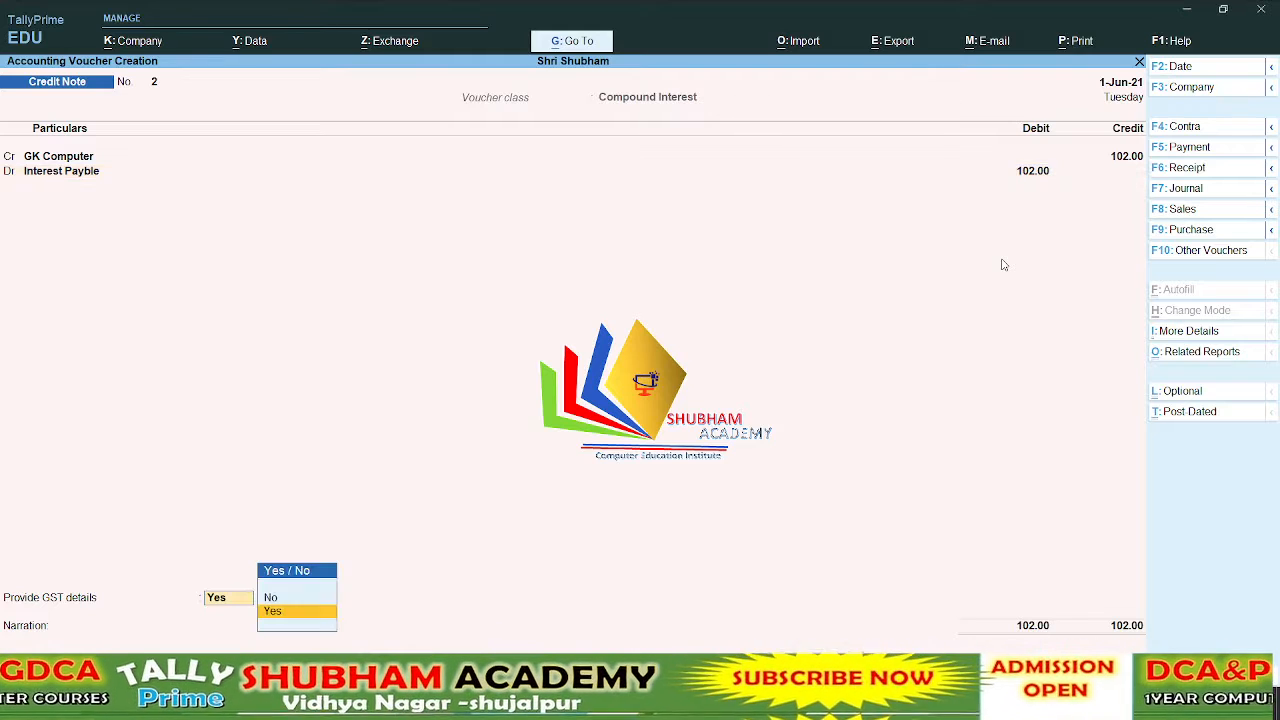
key("Down")
key("Return")
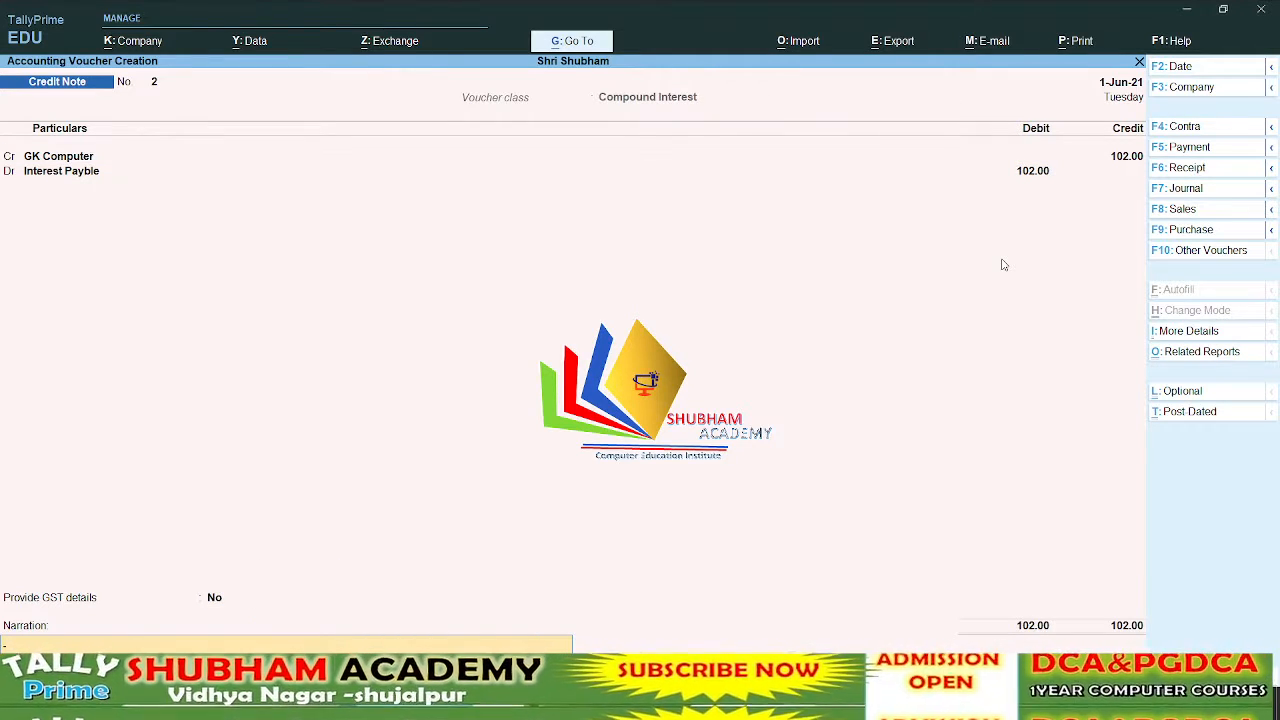
- Save the credit note without a narration and date the next one 1-Jul-21
key("Return")
key("Return")
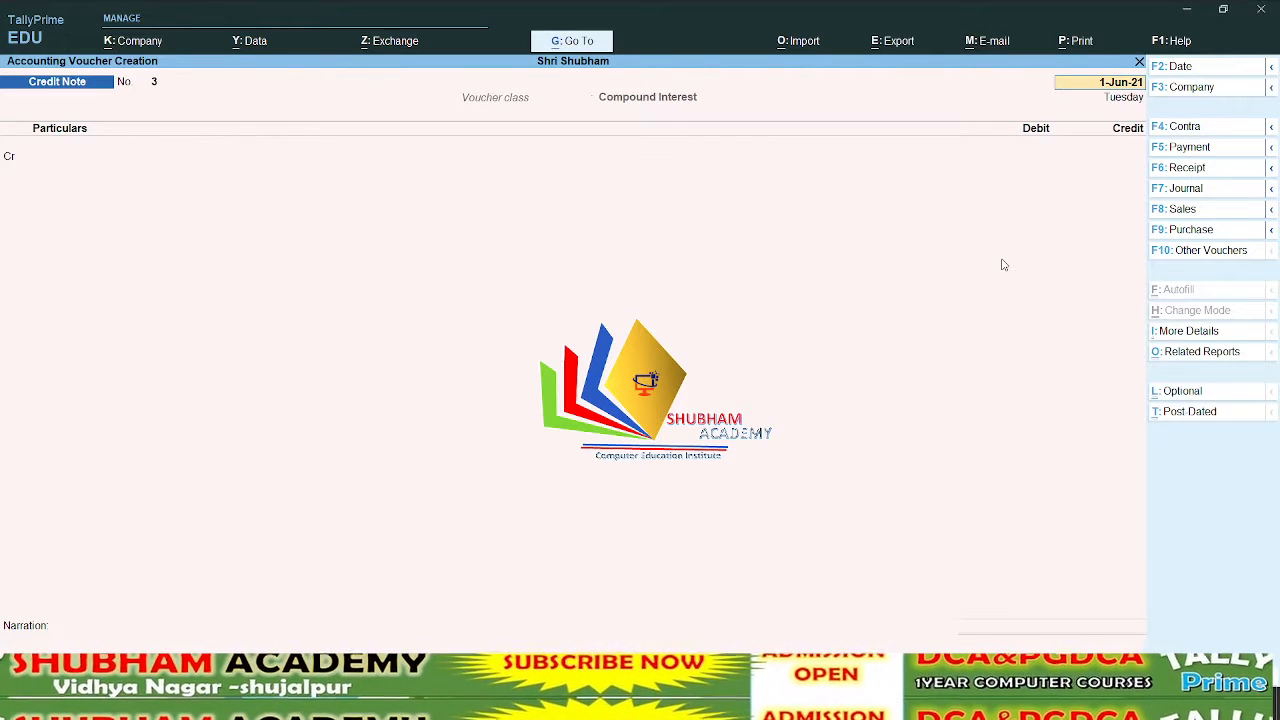
key("F2")
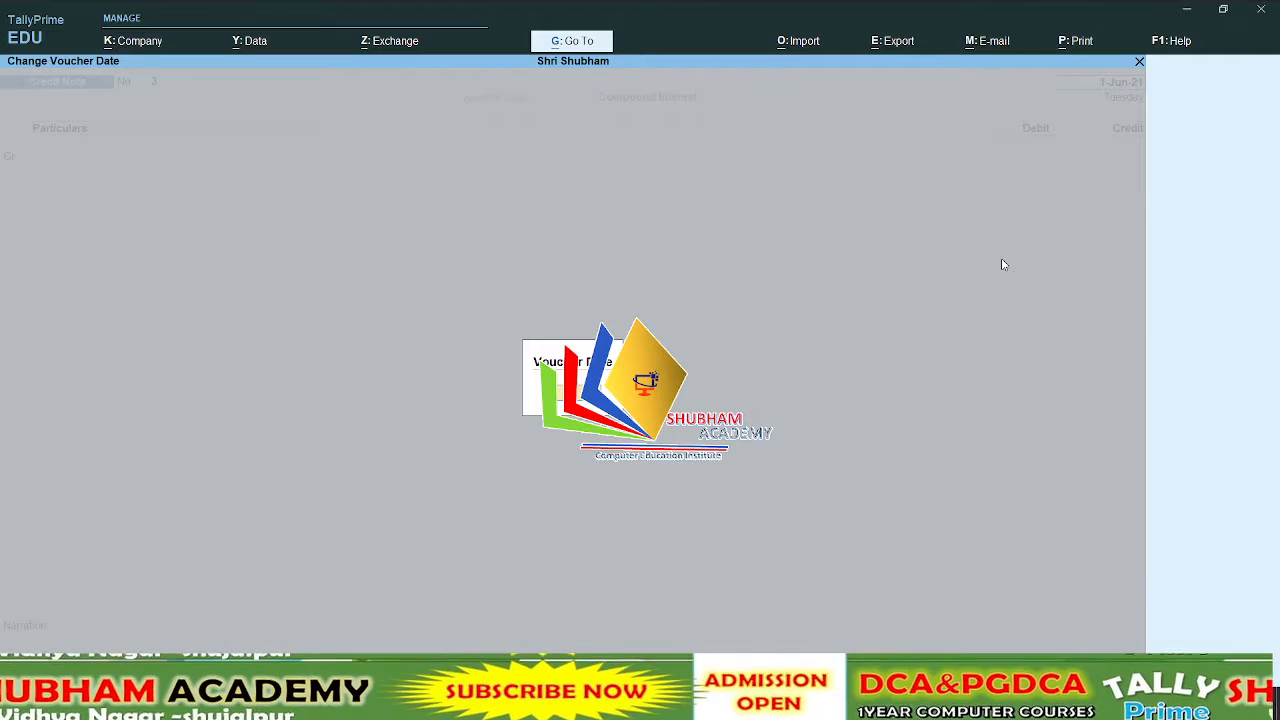
key("Return")
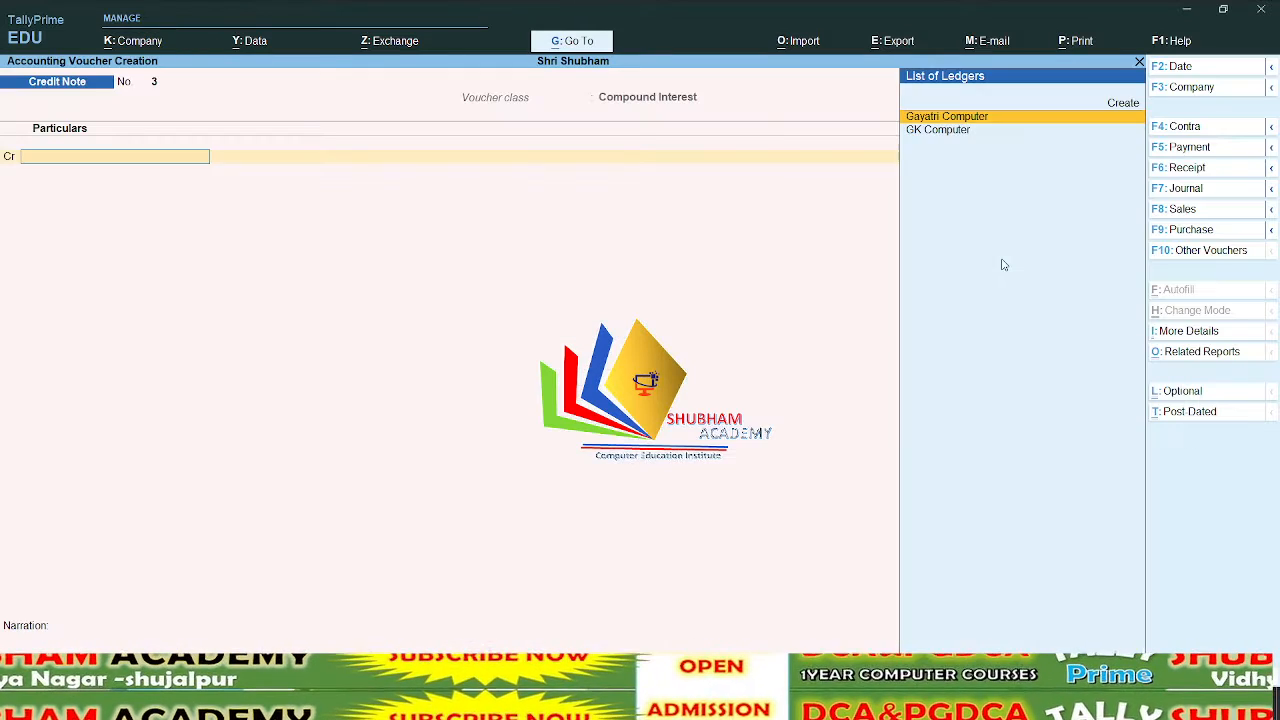
- Try crediting GK Computer with the July interest on bill 2 and quit the credit note without saving
key("Down")
key("Return")
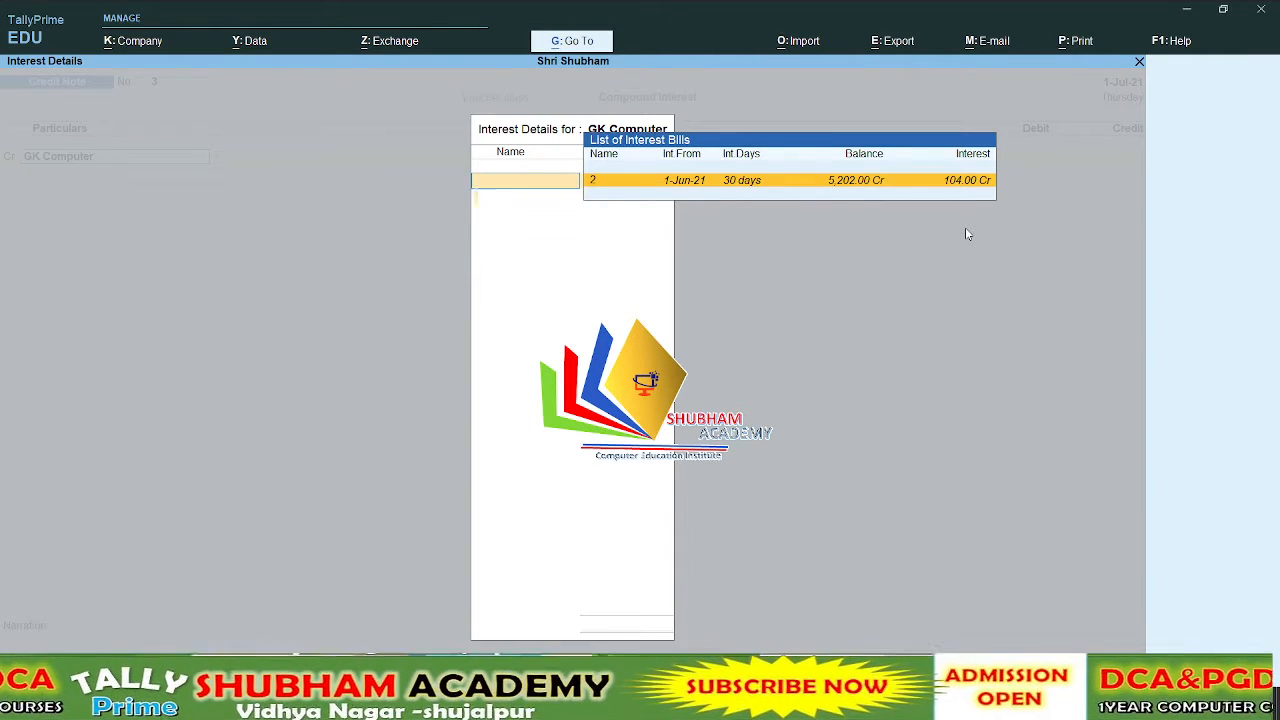
key("Return")
key("Return")
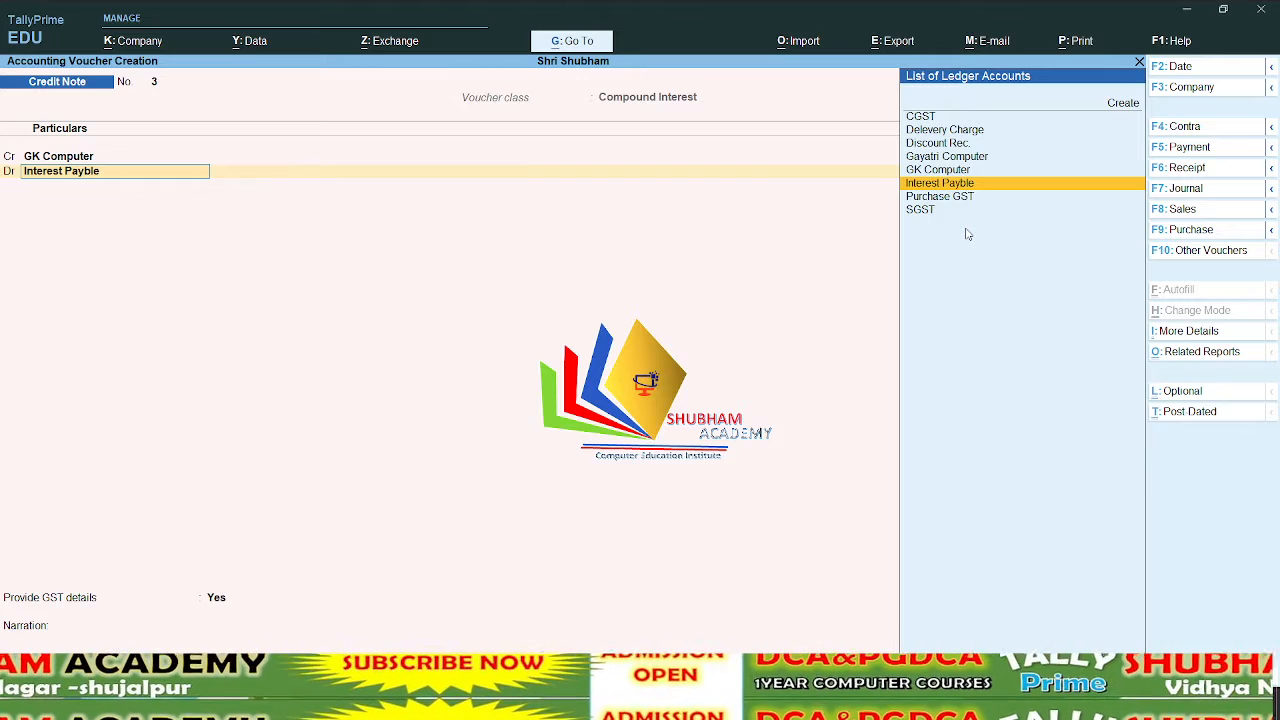
key("BackSpace")
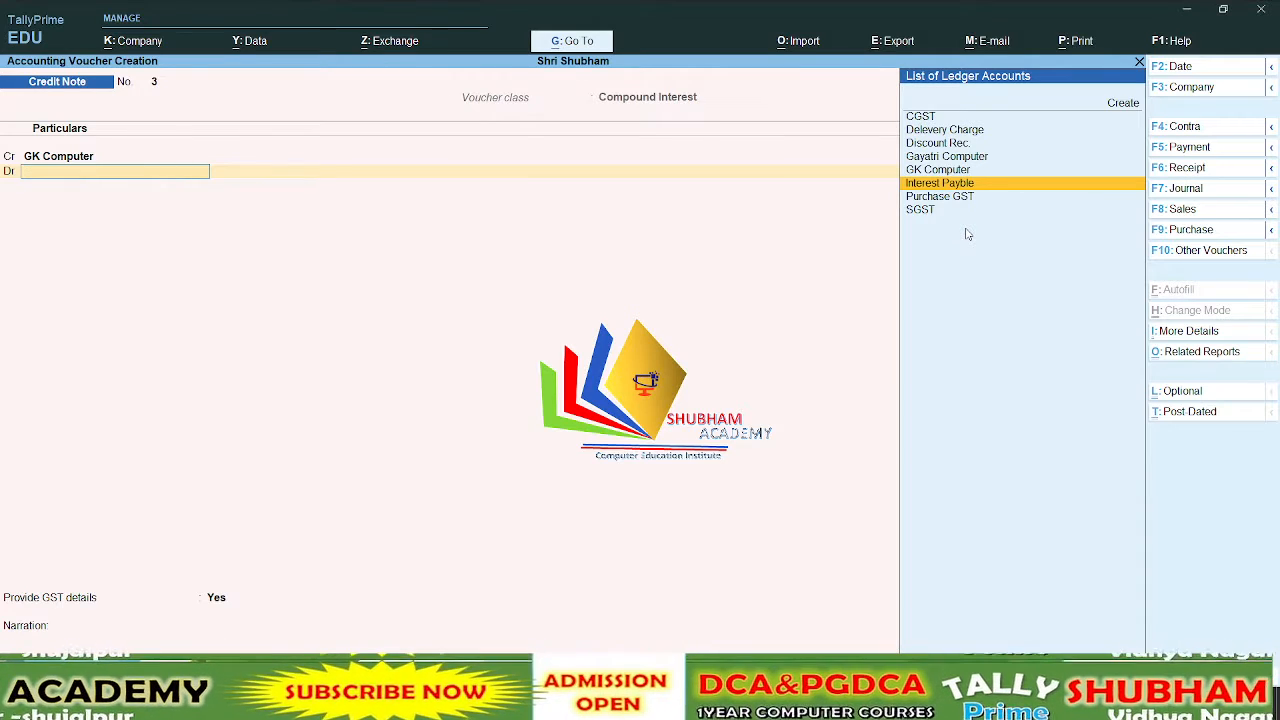
key("Escape")
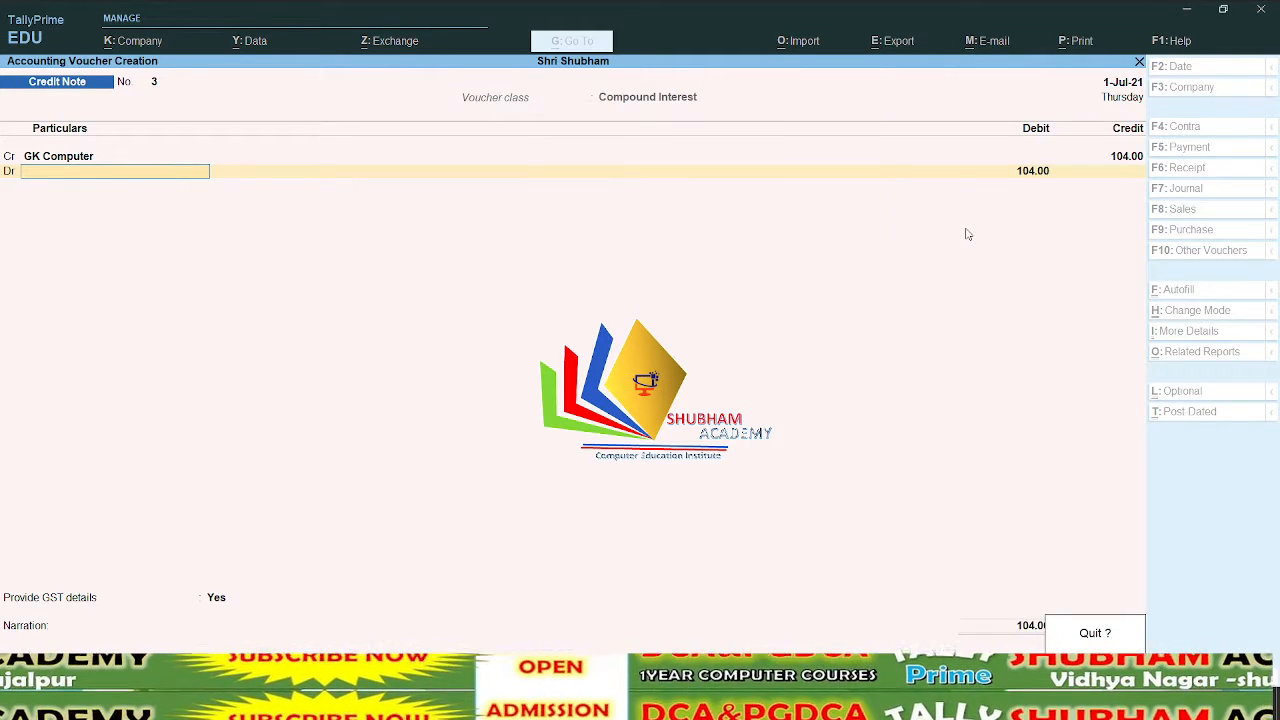
key("y")
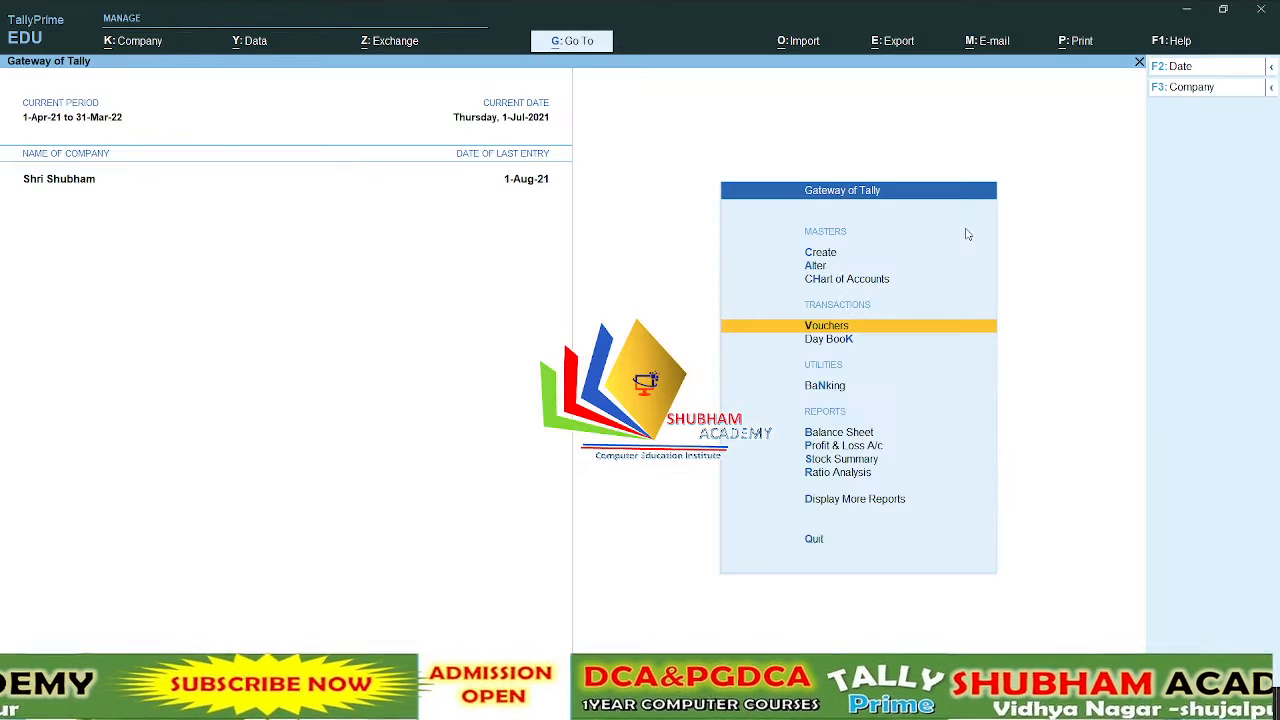
key("Return")
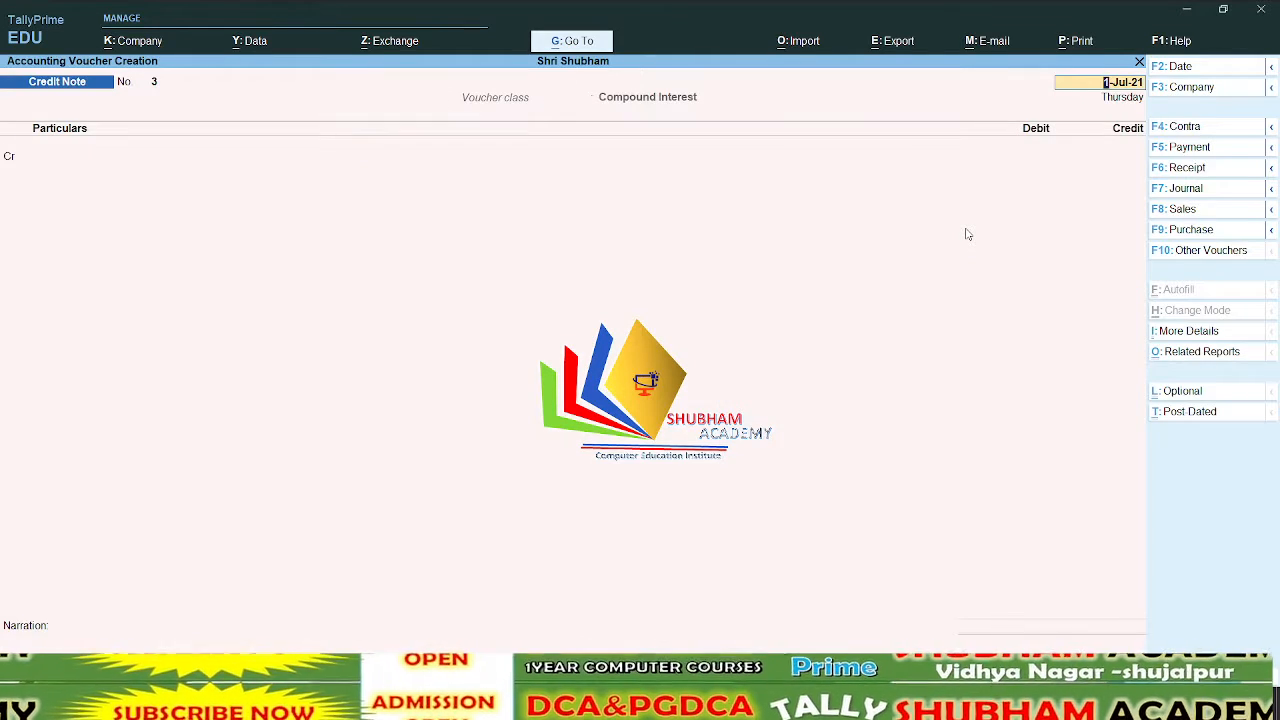
key("alt")
key("alt+F6")
key("Down")
key("Return")
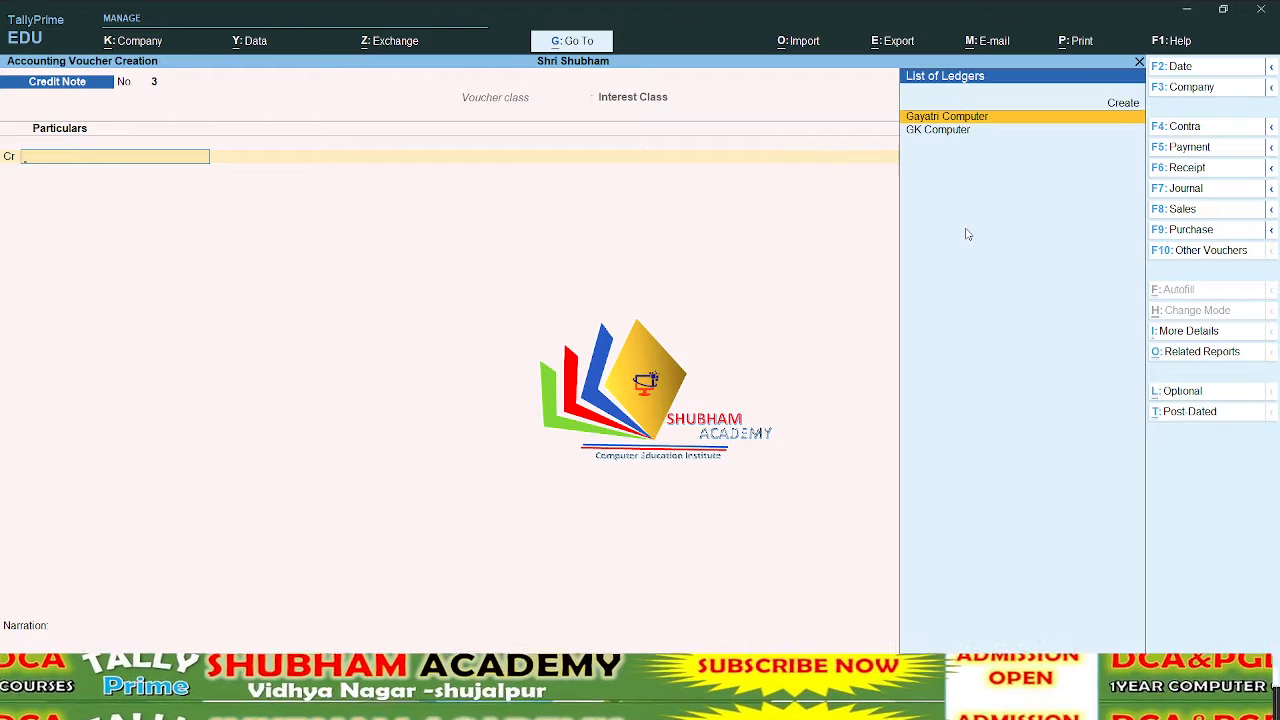
key("Escape")
key("Up")
key("Up")
key("Up")
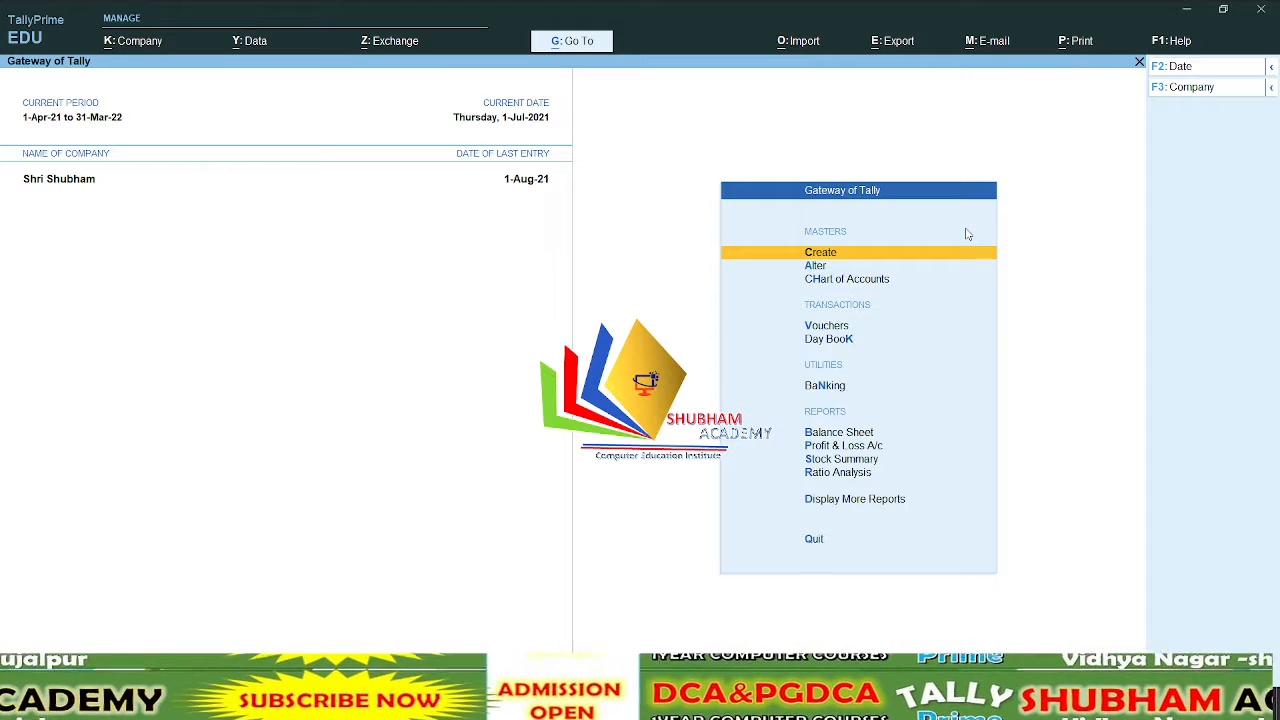
- Start a Payment voucher dated 1-Jul-21 from the Cash account and choose GK Computer as the ledger being paid
key("v")
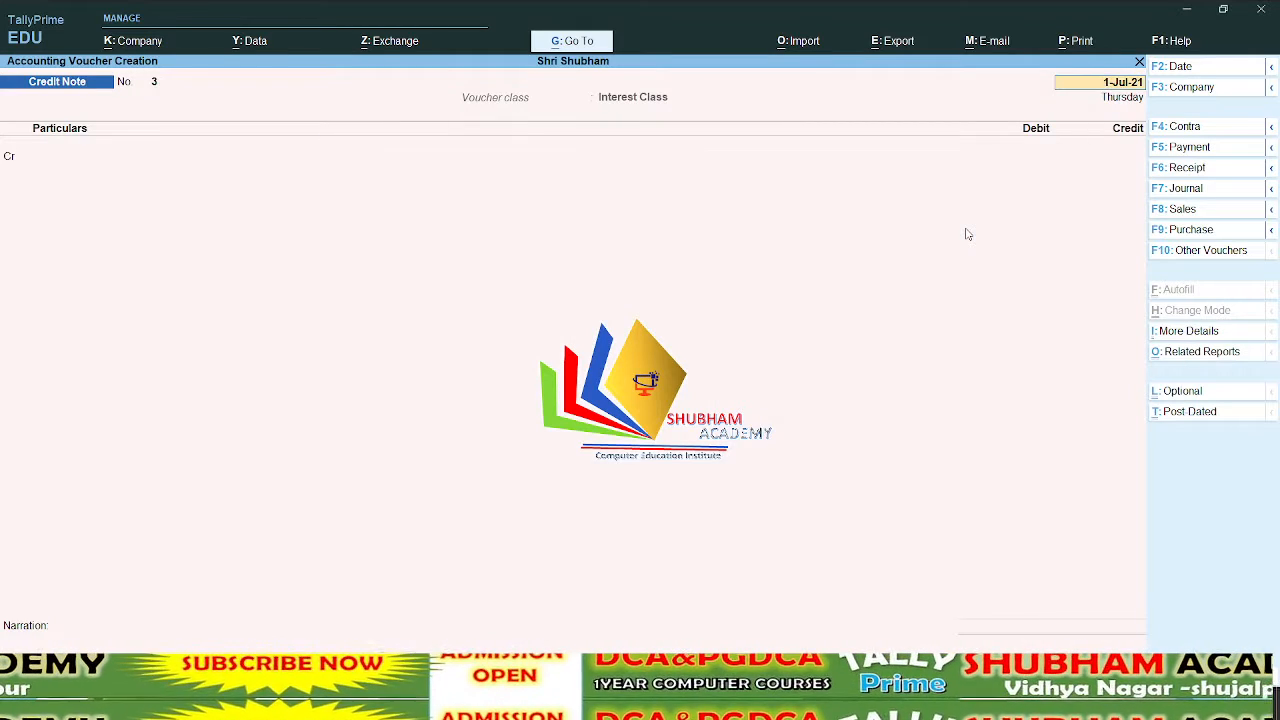
key("F5")
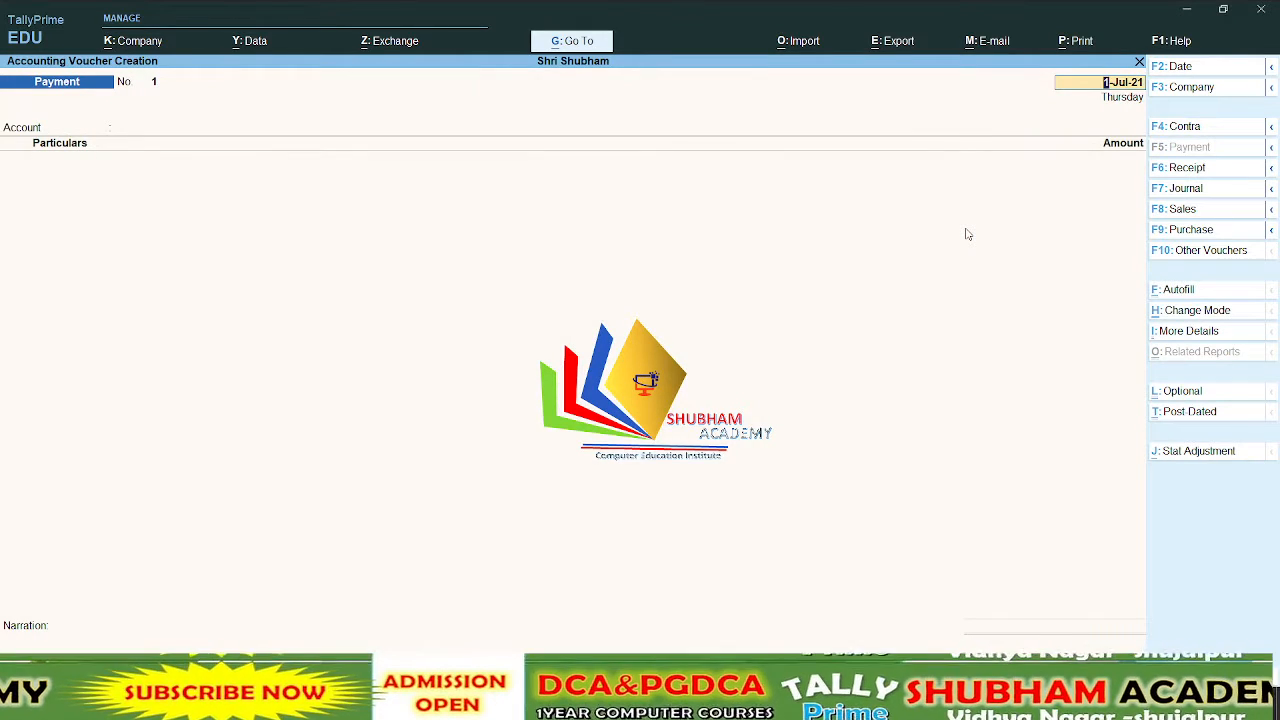
type("c")
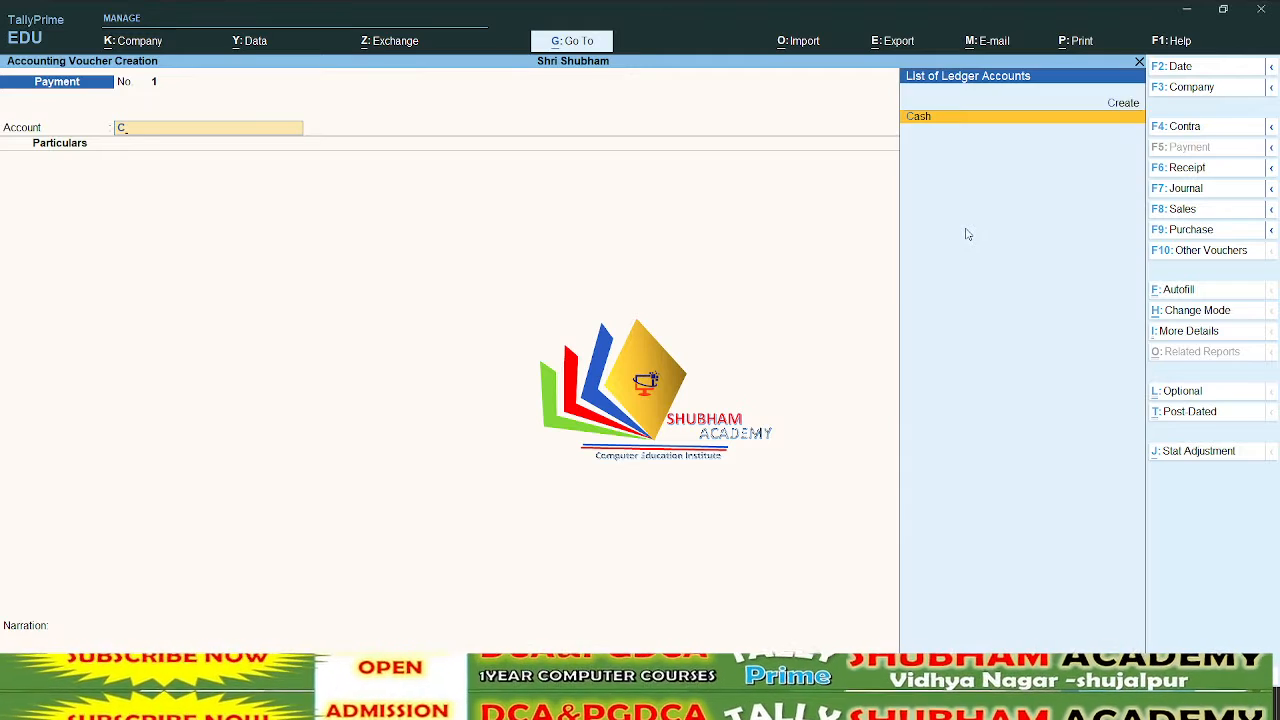
key("Return")
key("Down")
key("Down")
key("Down")
key("Down")
key("Down")
key("Down")
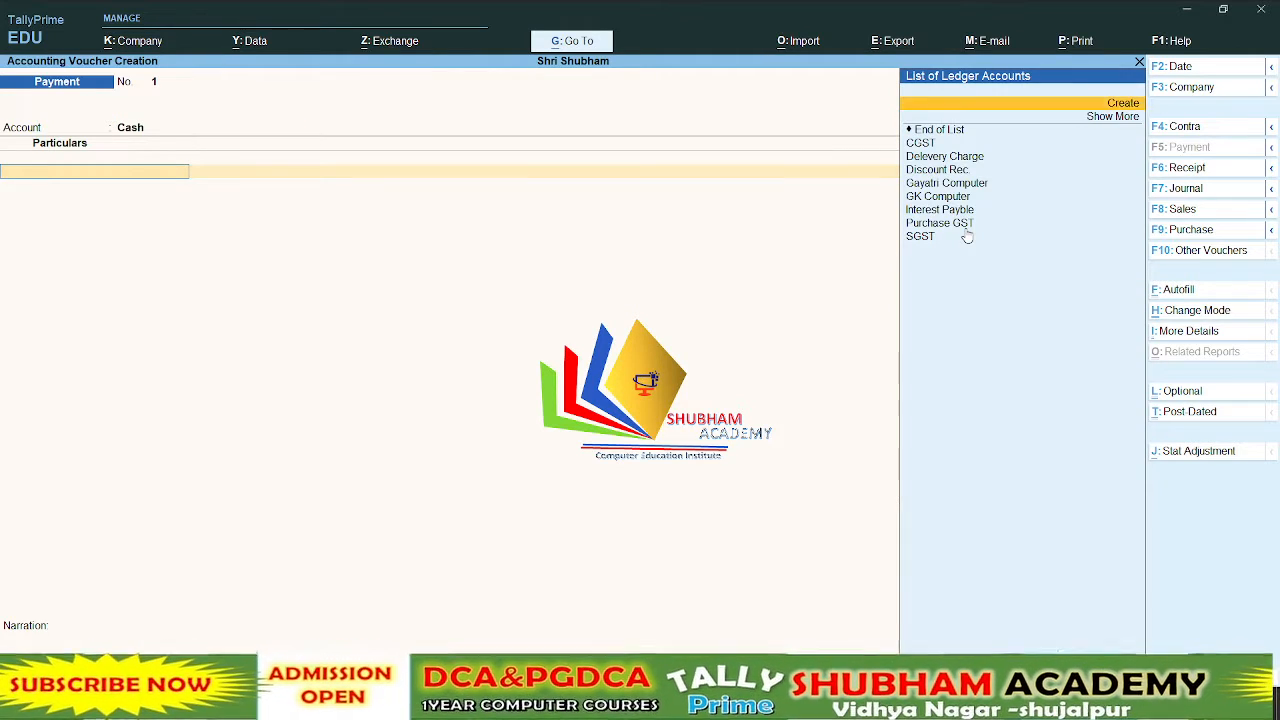
key("Down")
key("Down")
key("Return")
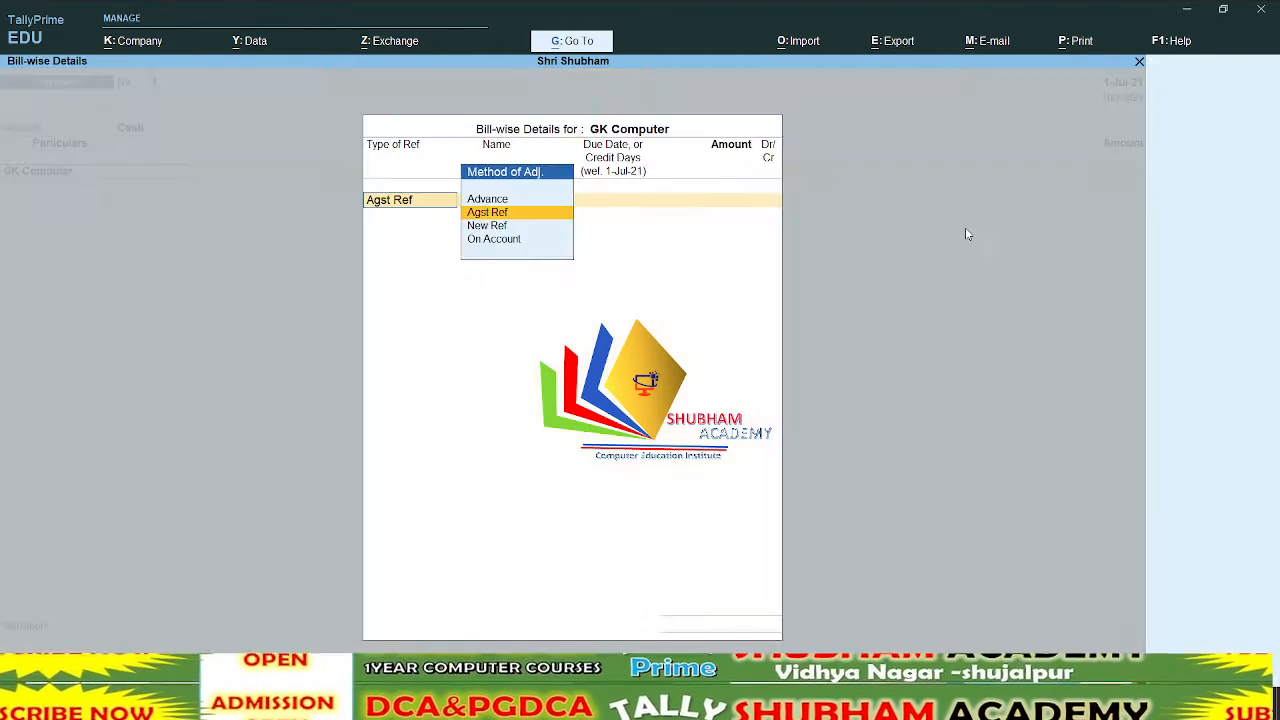
- Allocate the payment as Agst Ref to bill 2 for 5,202.00 Dr and end the bill list
key("Return")
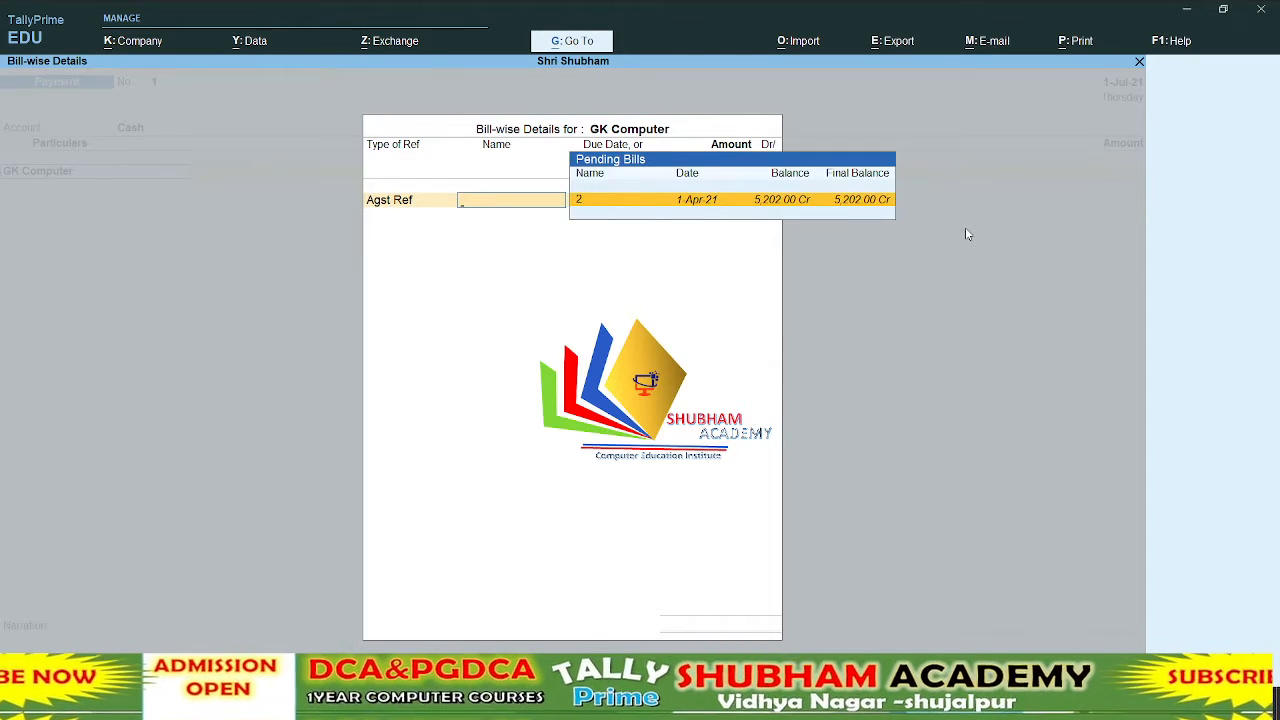
key("Return")
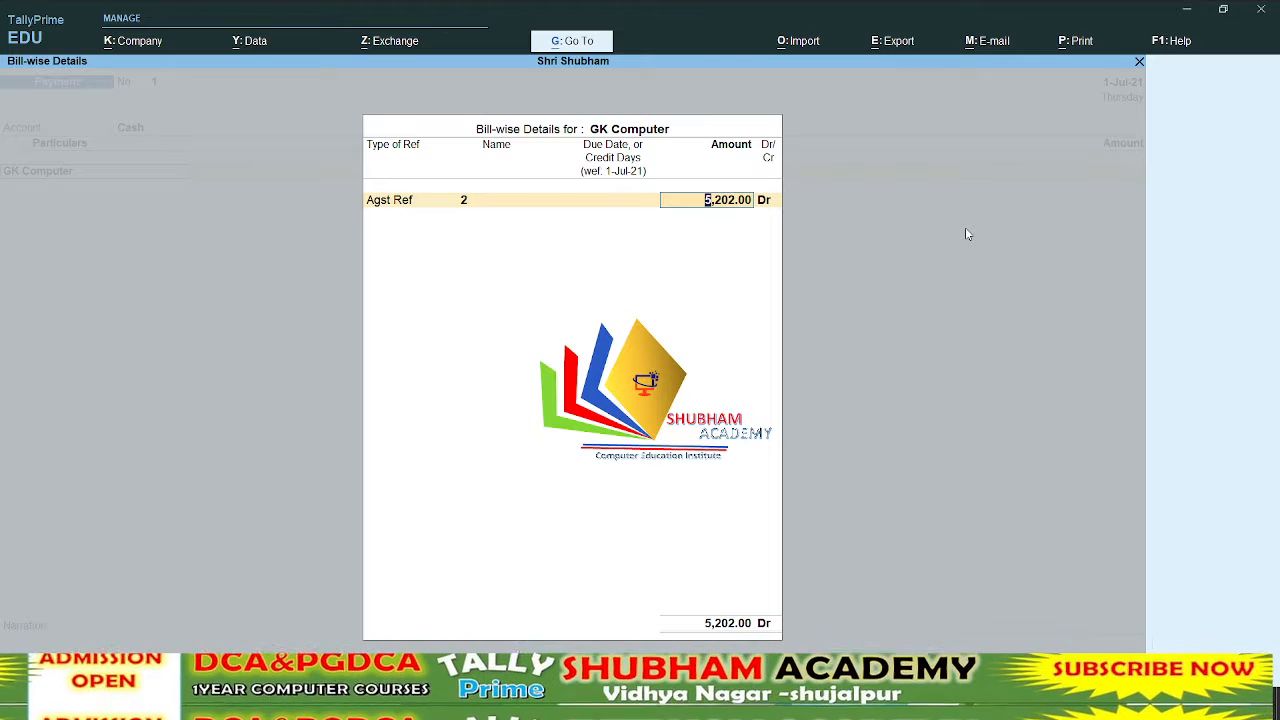
key("Return")
key("Return")
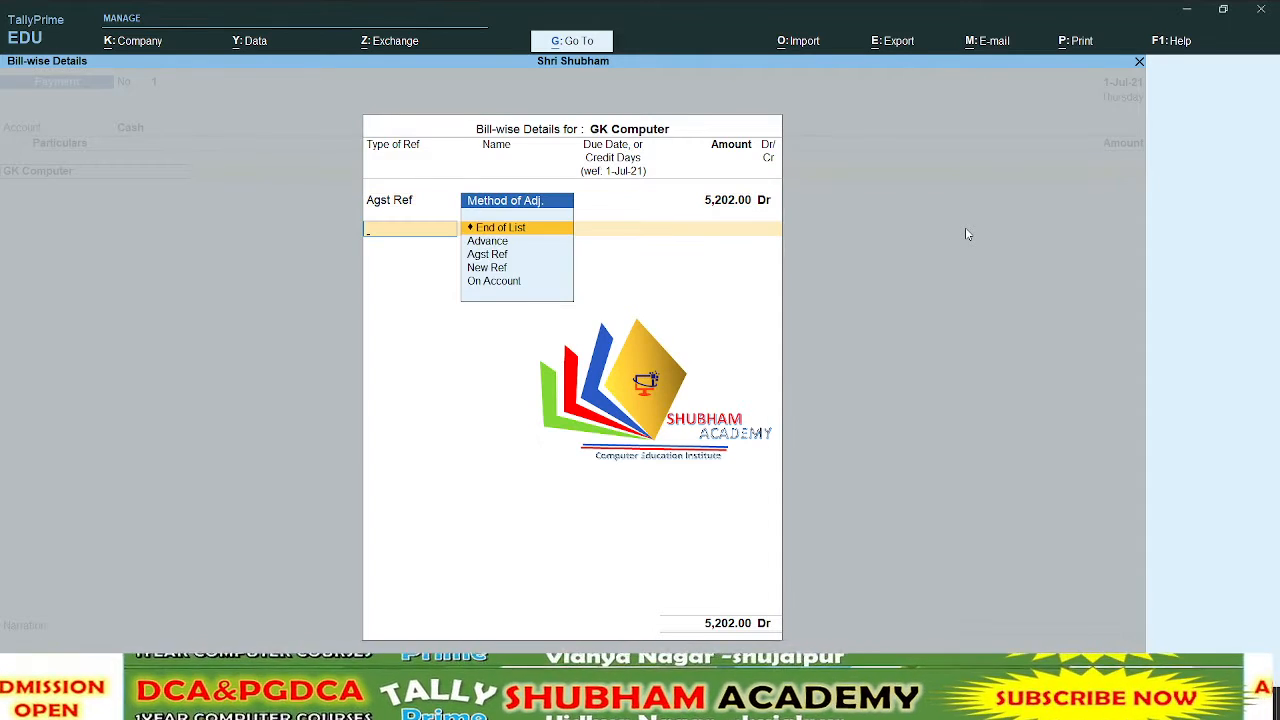
key("Return")
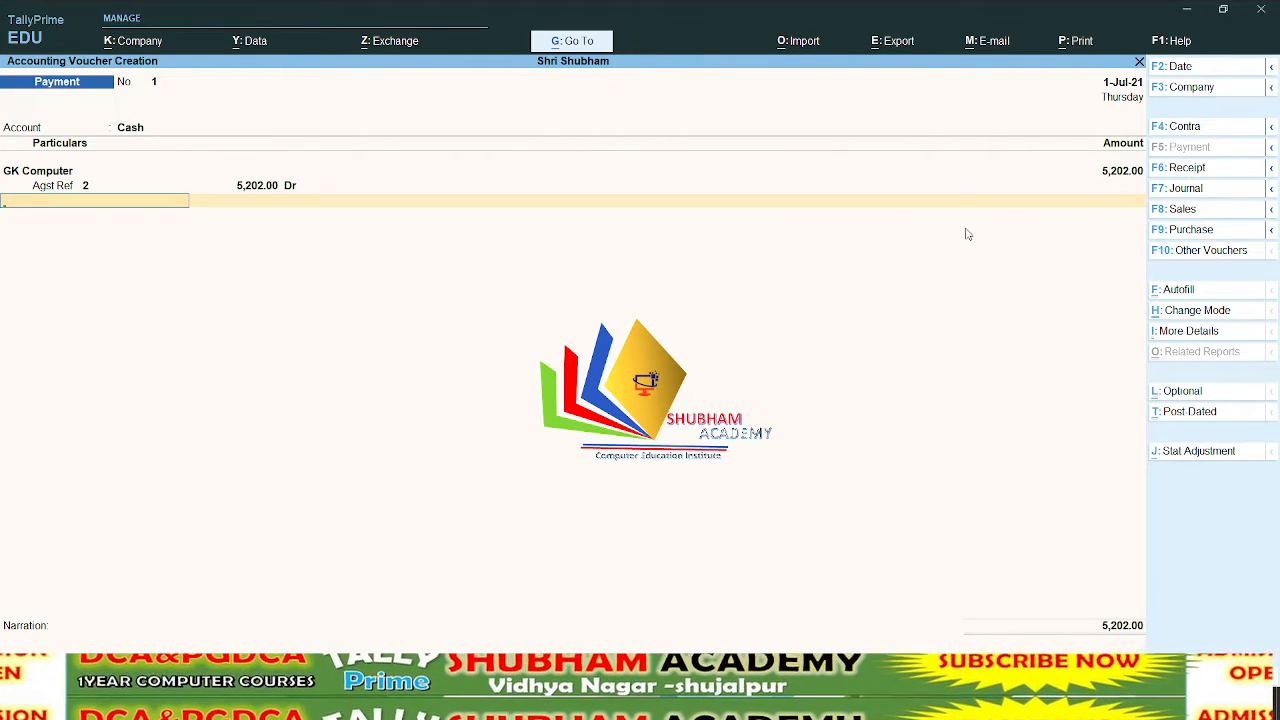